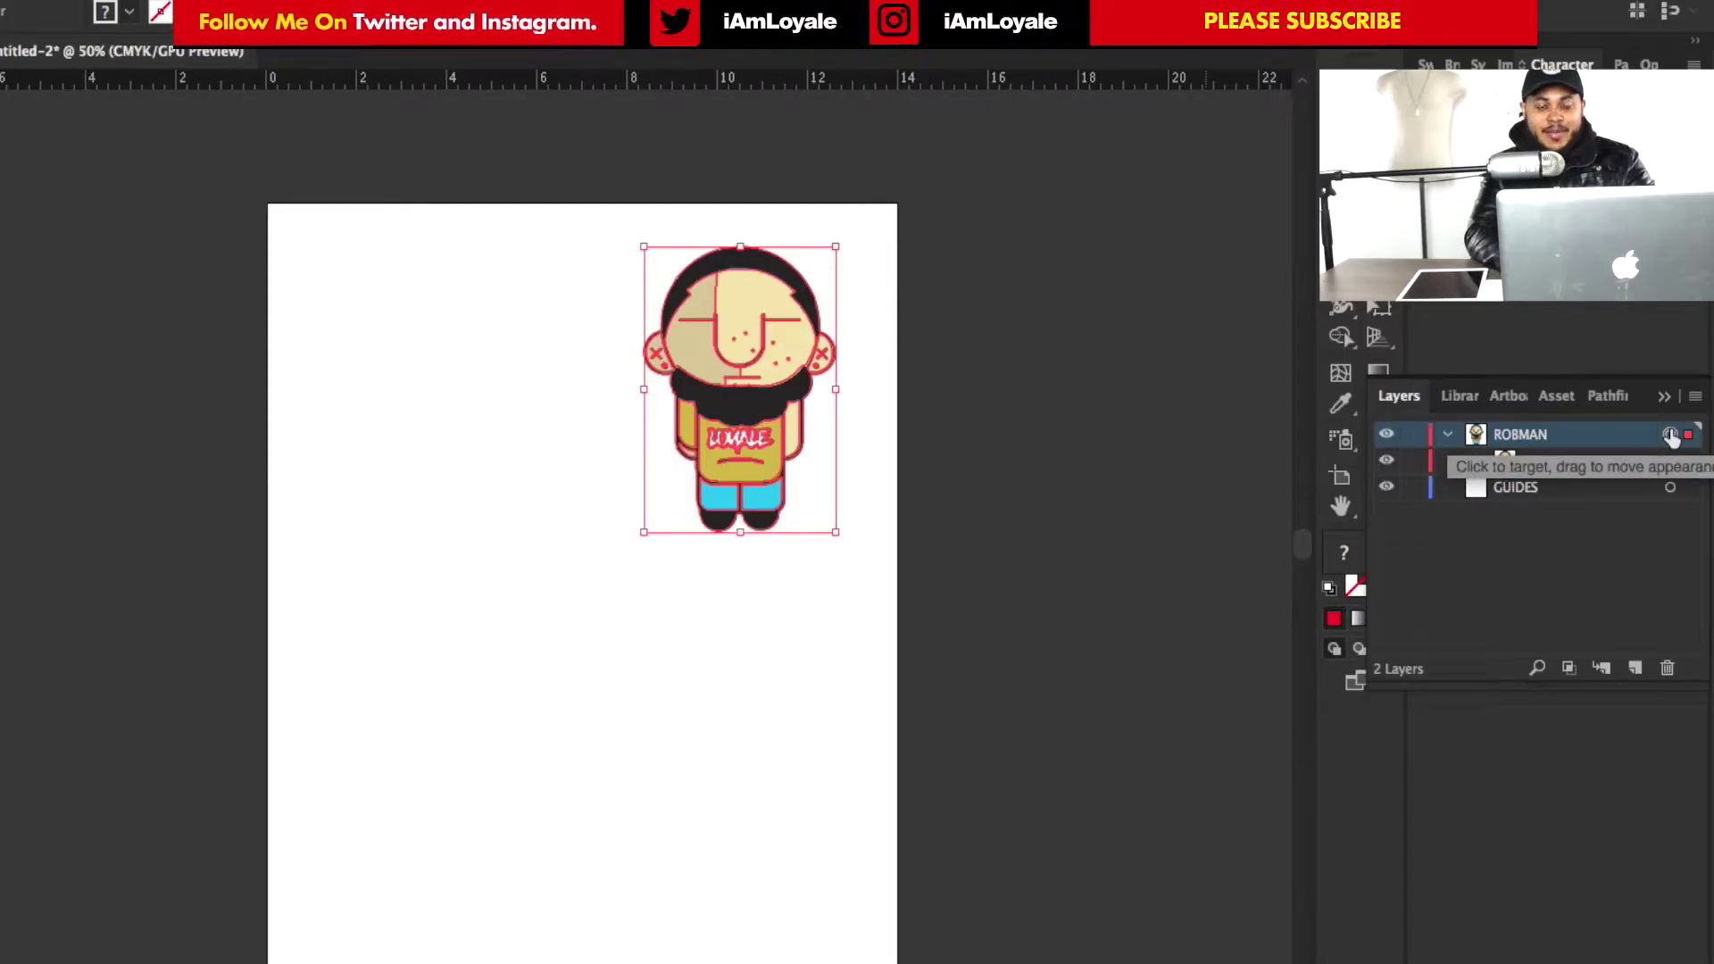
Try enlarging the character to fill most of the artboard's height, and undo the resize
drag(643, 532, 353, 962)
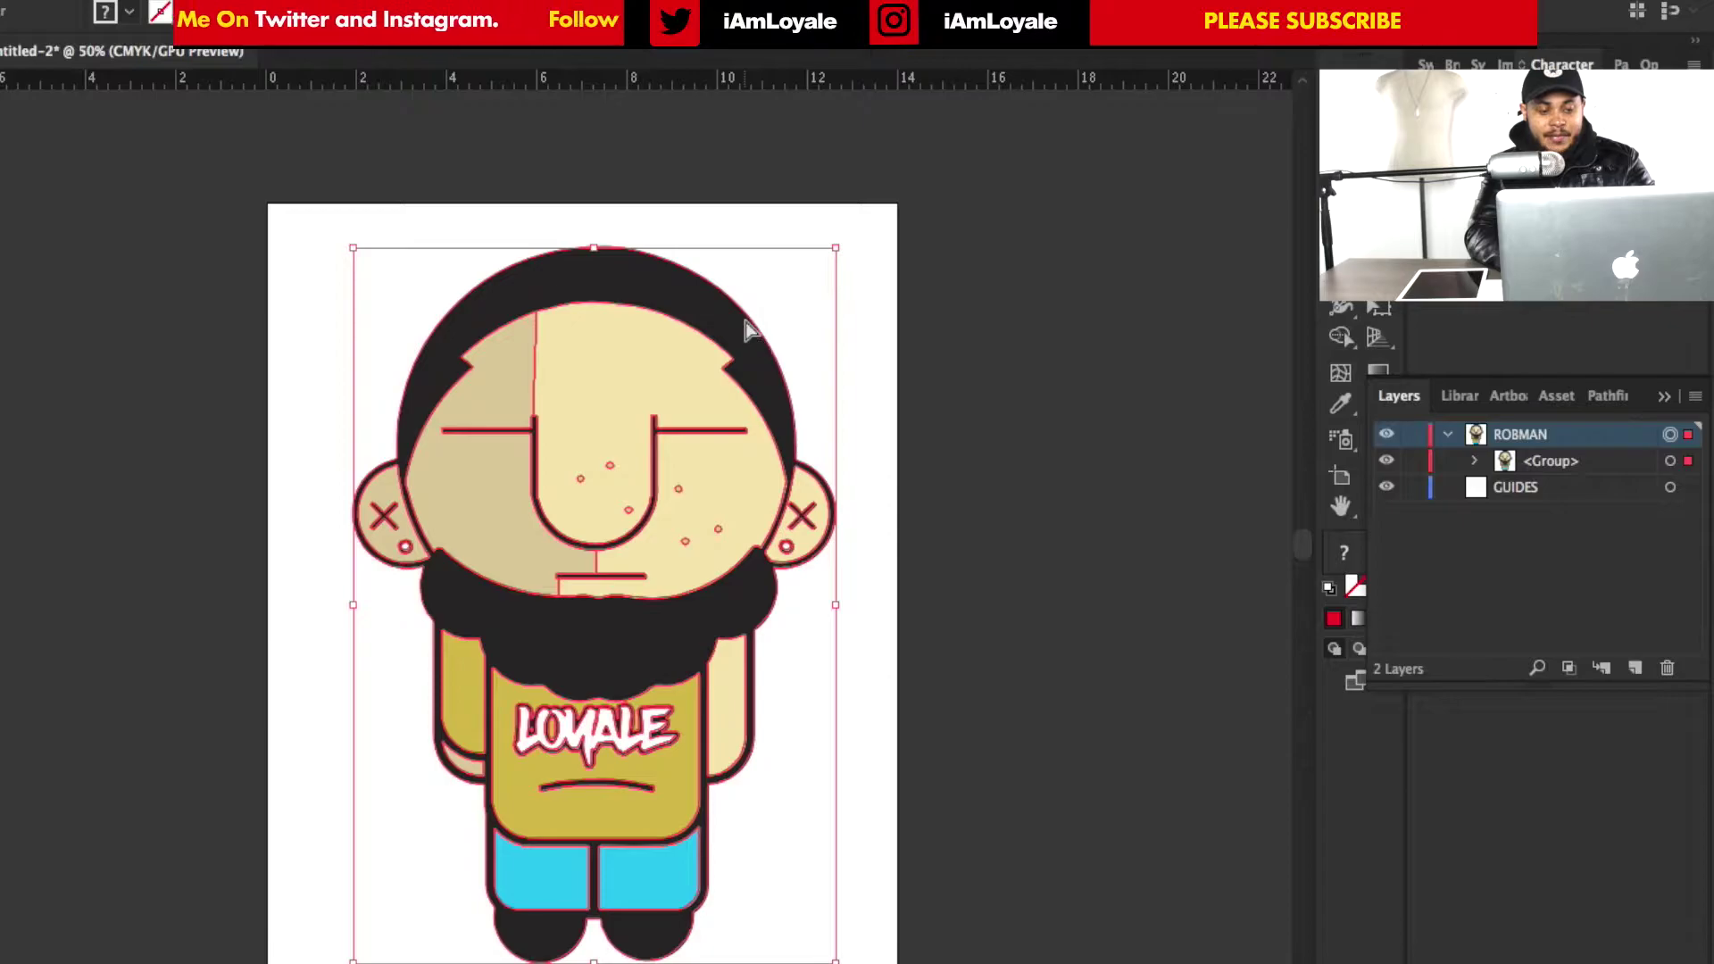
key(ctrl+z)
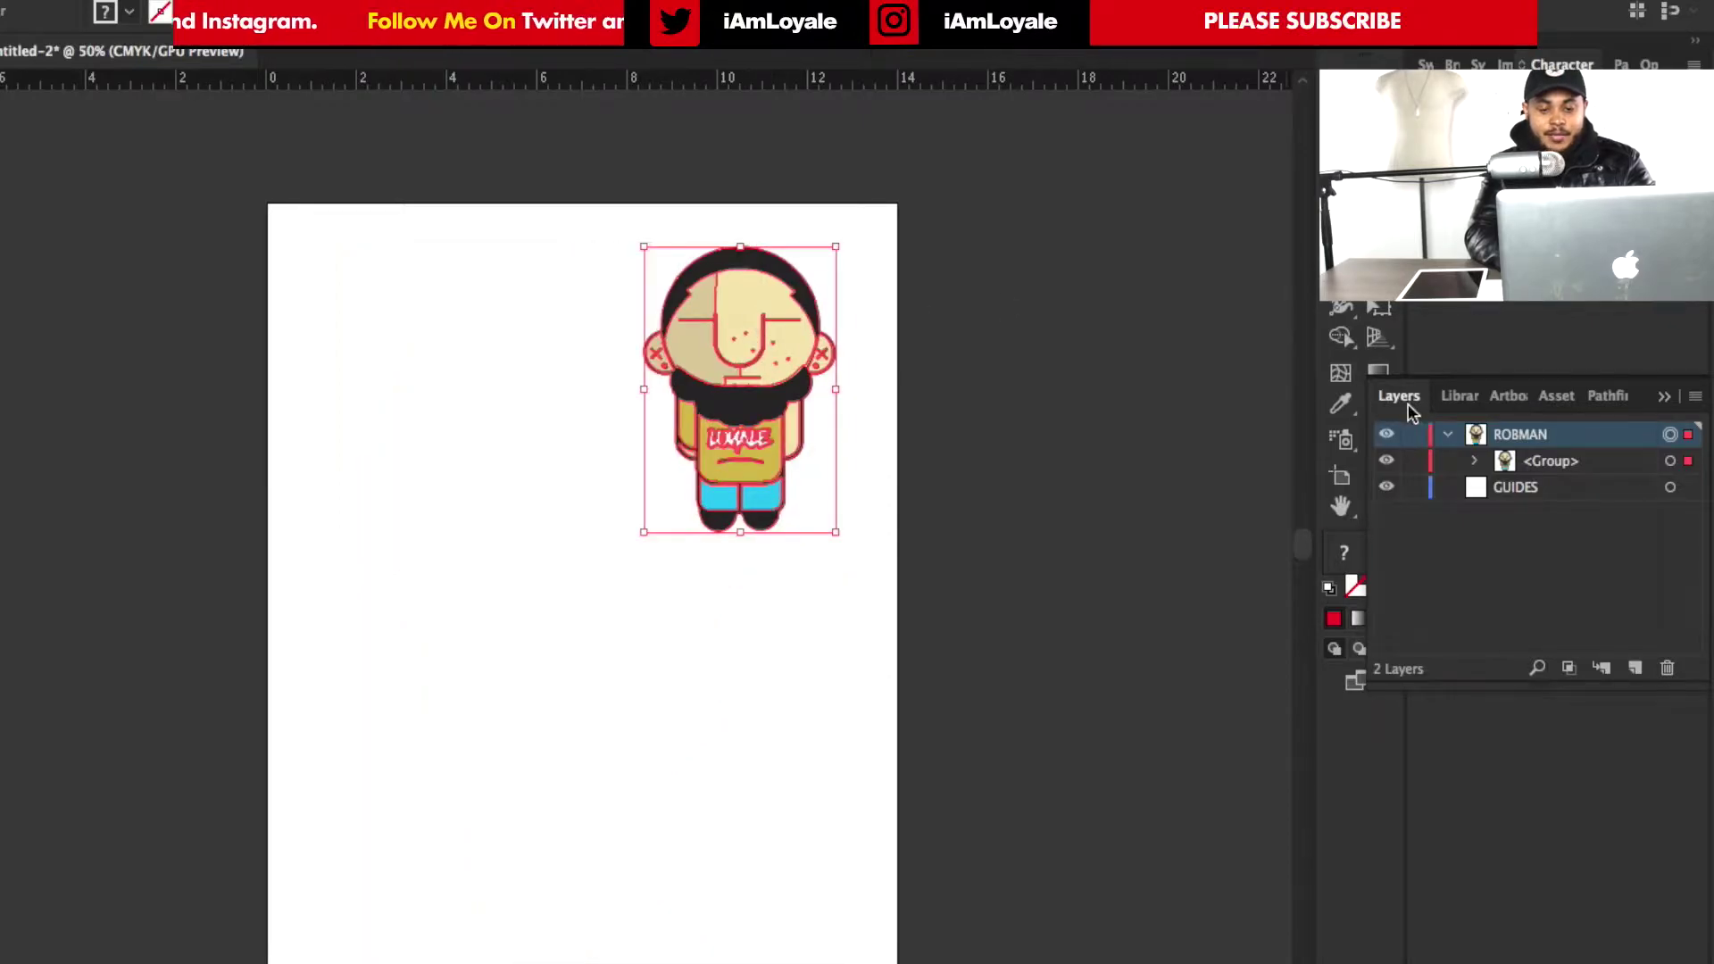
Add a vertical guide at 7 and a horizontal guide just below the character on the GUIDES layer, and lock that layer
key(ctrl+shift+a)
click(1620, 487)
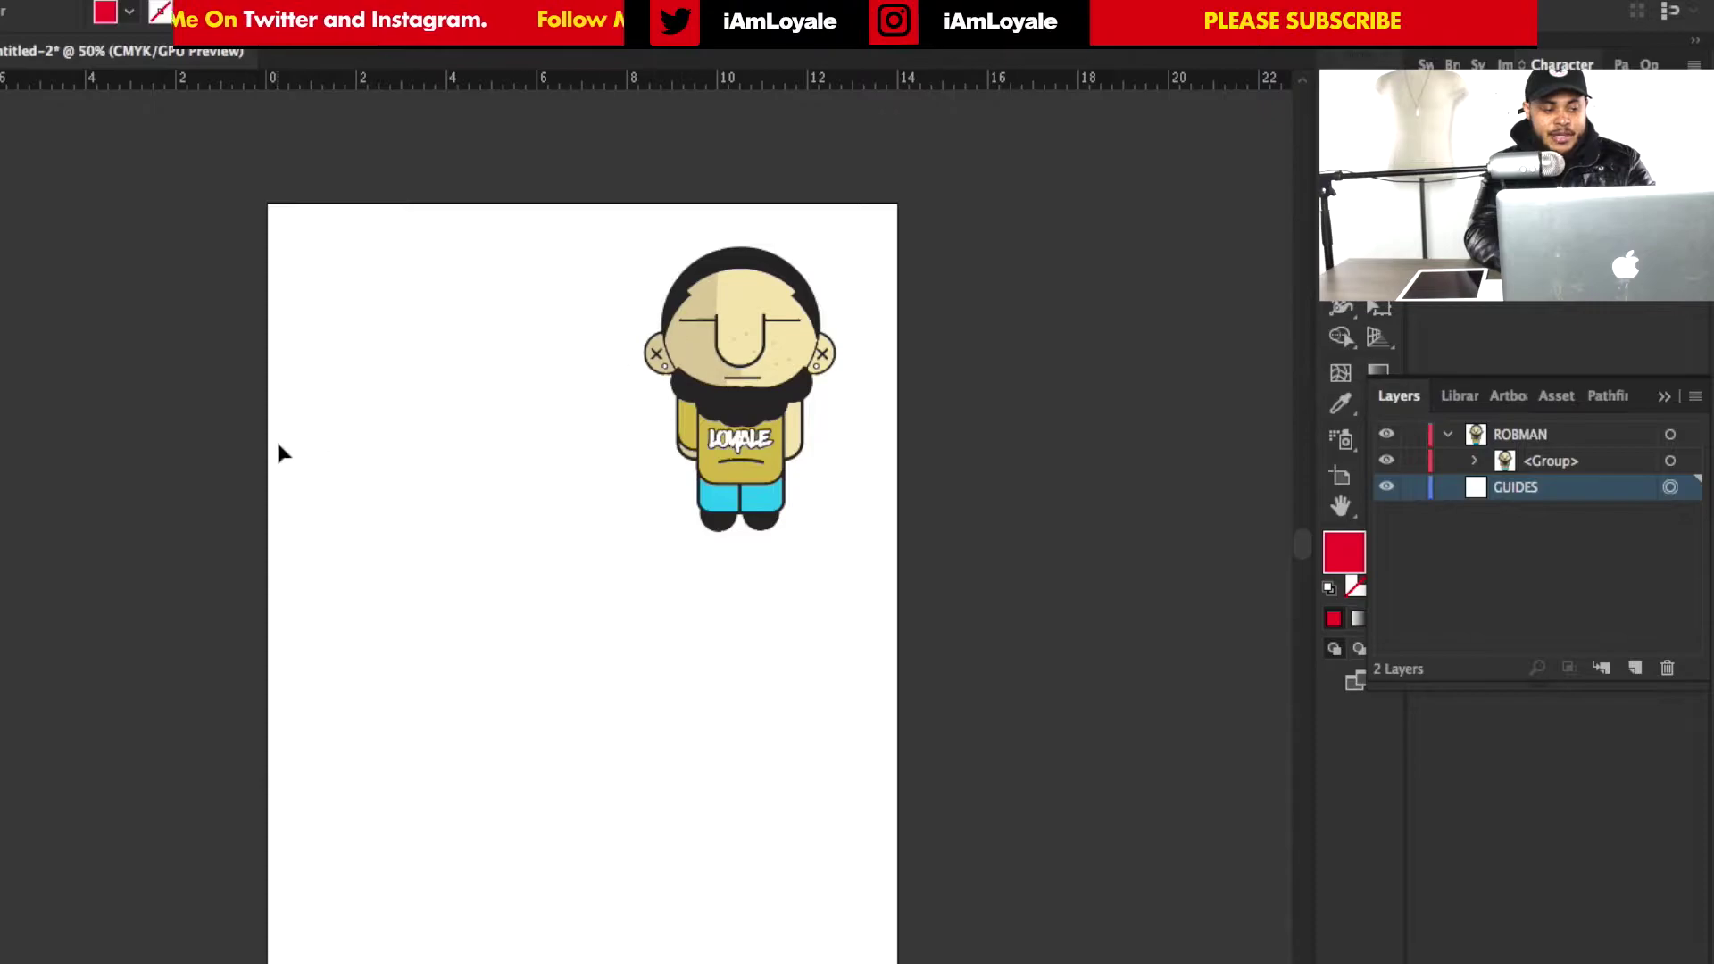
drag(0, 308, 582, 323)
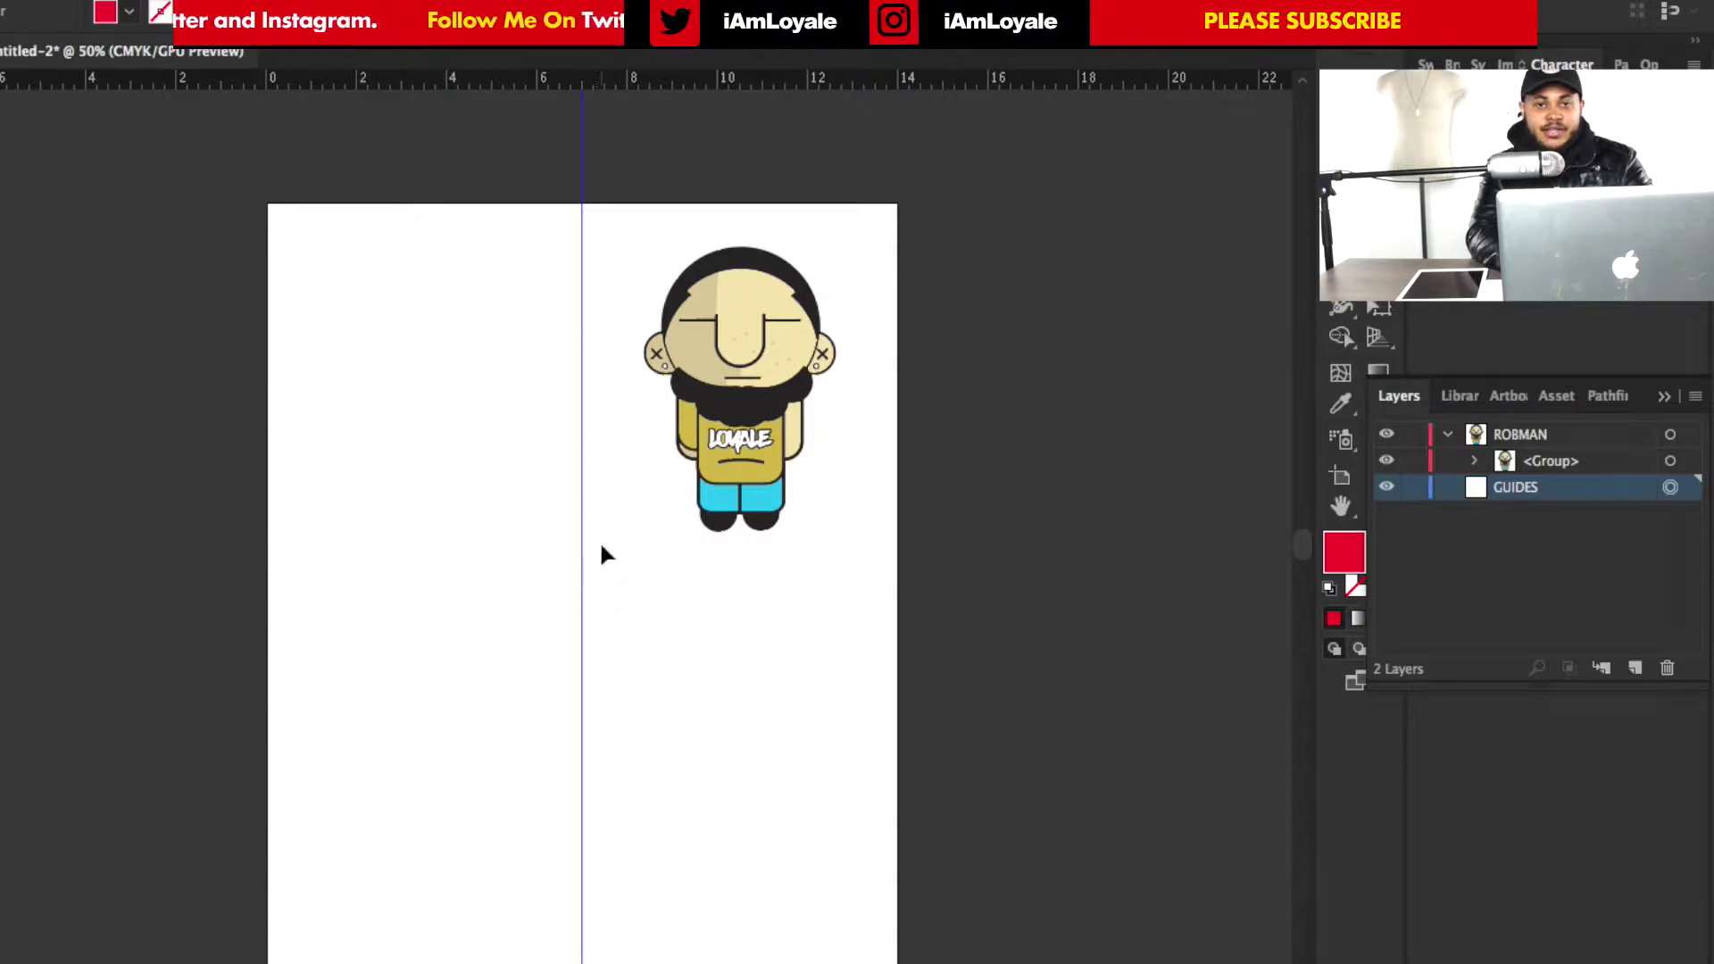
drag(592, 81, 570, 586)
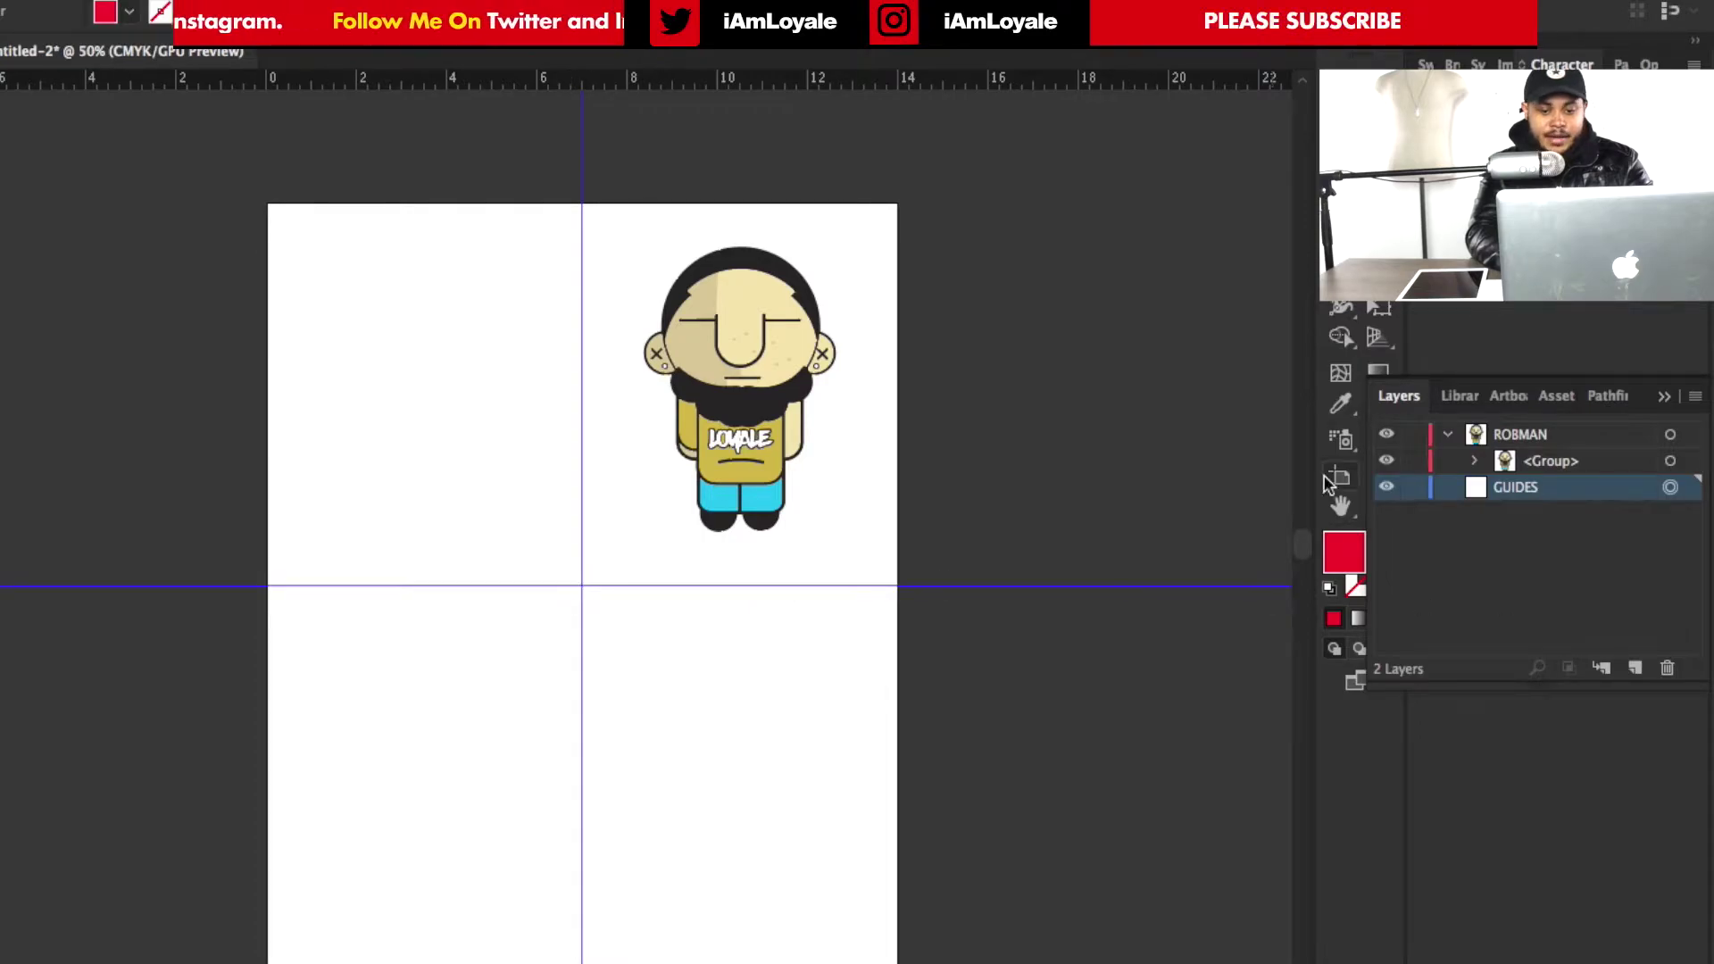
click(1414, 490)
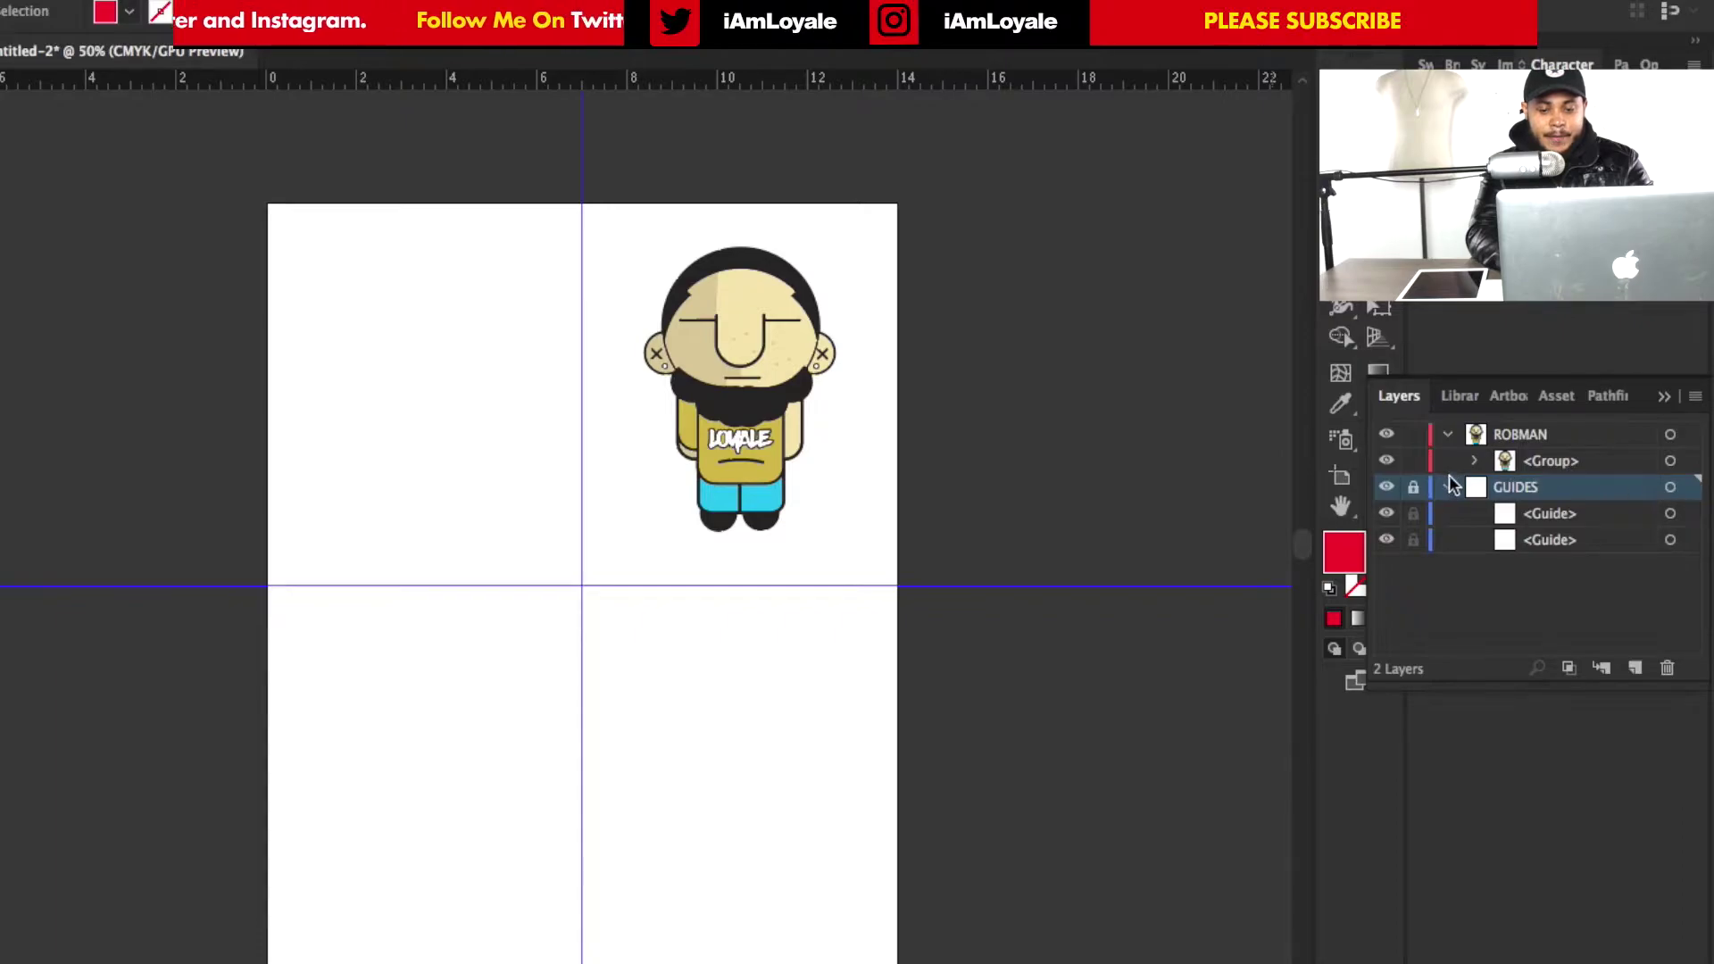
click(1447, 488)
Duplicate the character into the upper-left quadrant and copy the pair below, leaving one character in each of the four quadrants
click(740, 290)
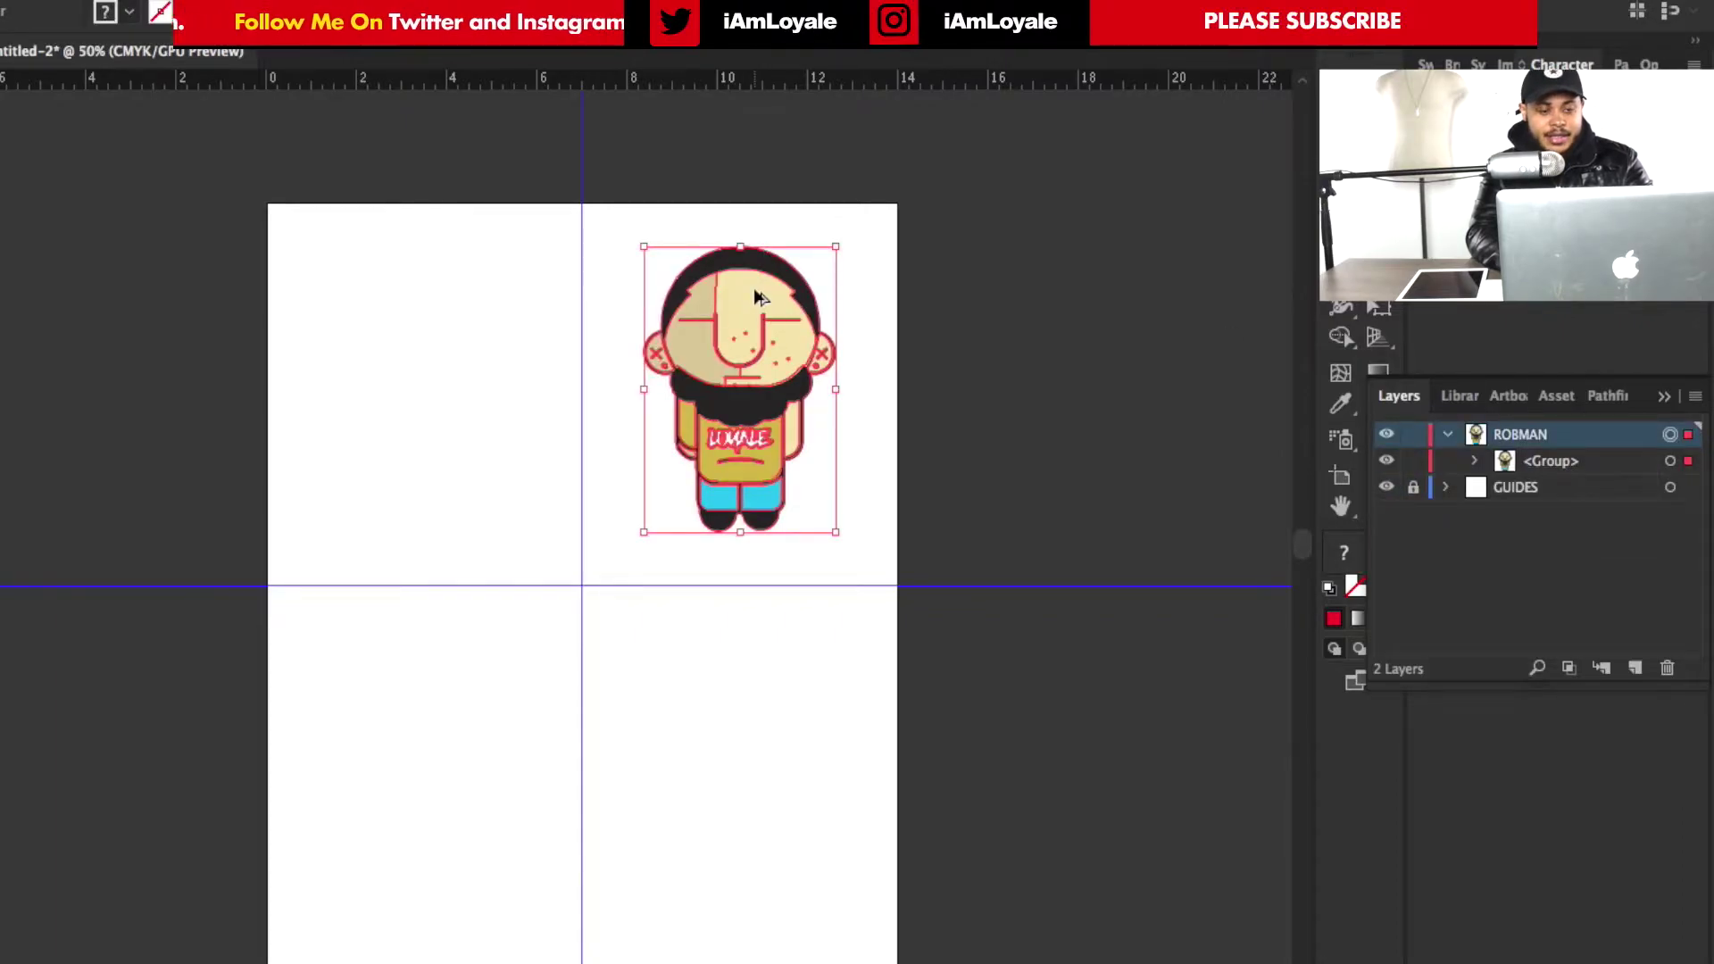
drag(753, 287, 435, 269)
click(1670, 434)
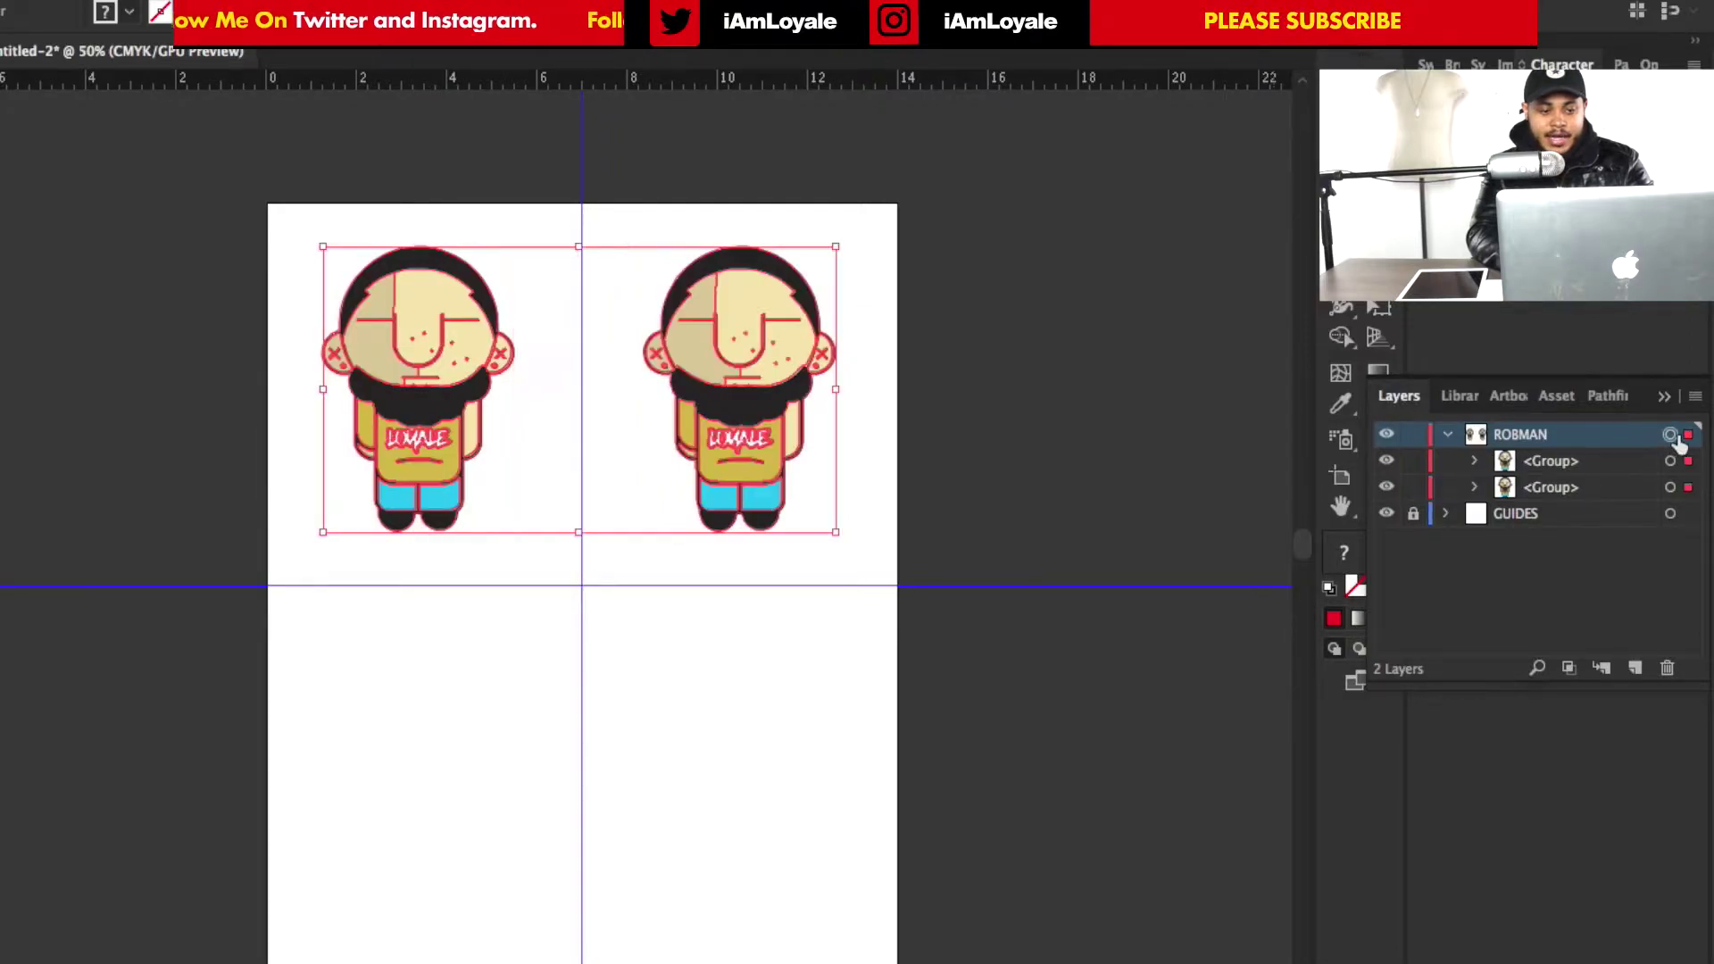
drag(757, 286, 758, 674)
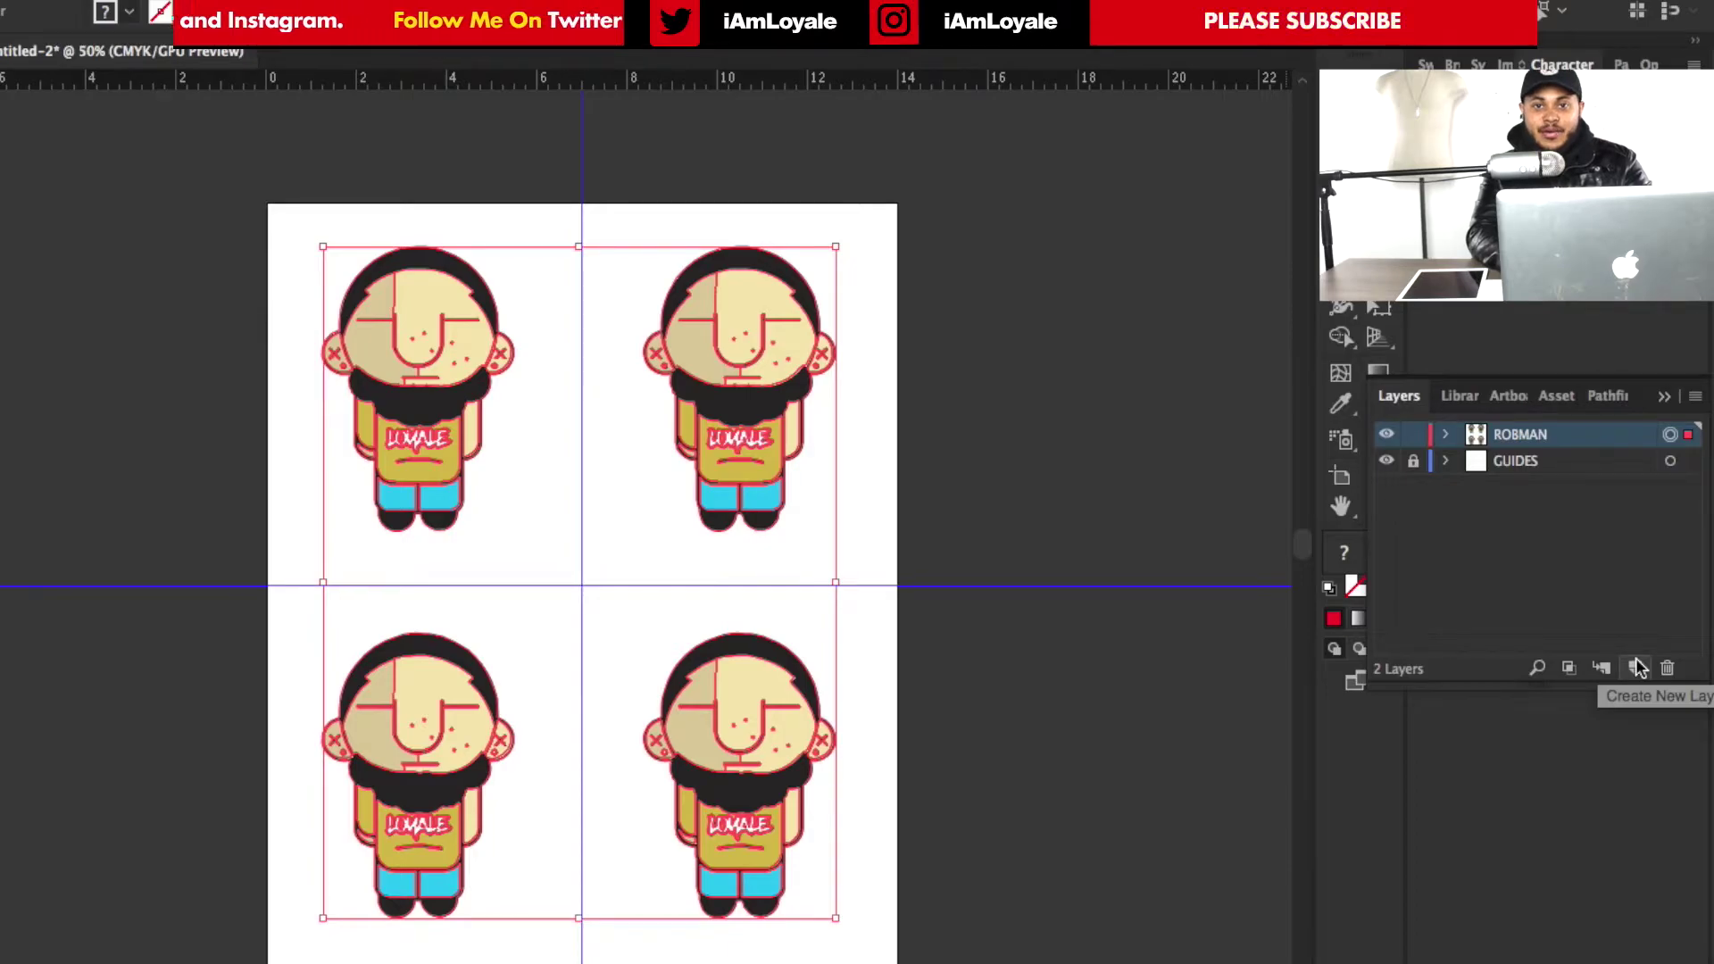
Create a new top layer and draw a white-filled rectangle on it covering the artboard's upper-left quadrant
click(1637, 669)
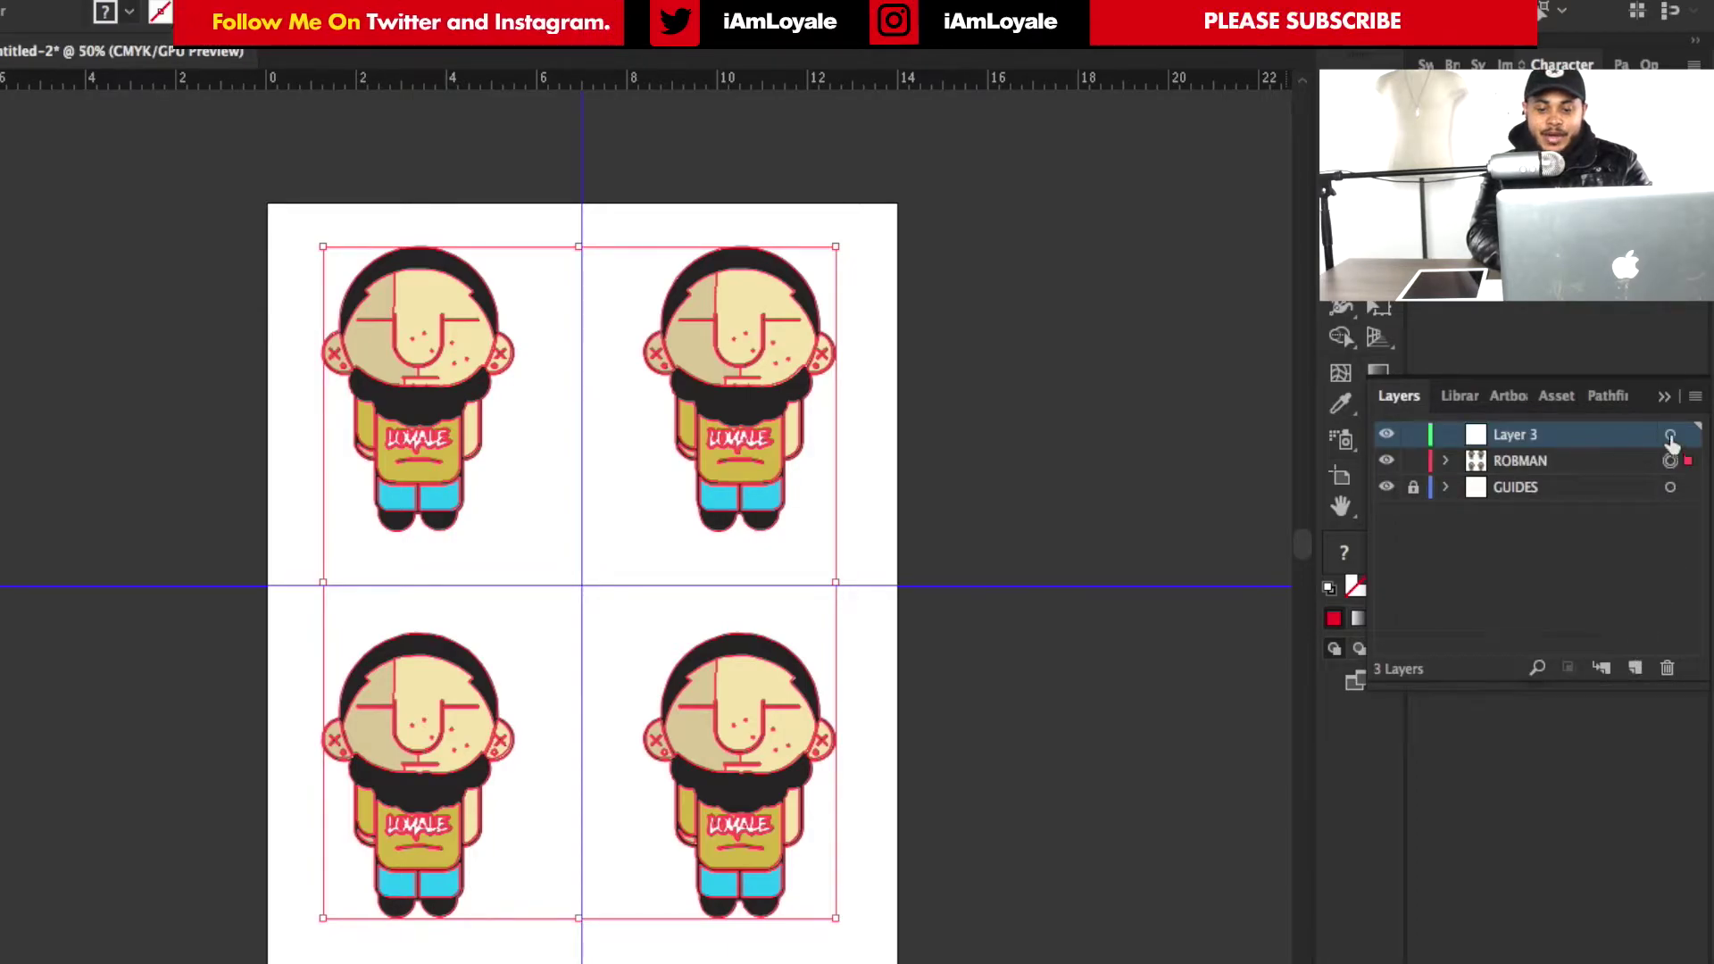
click(250, 371)
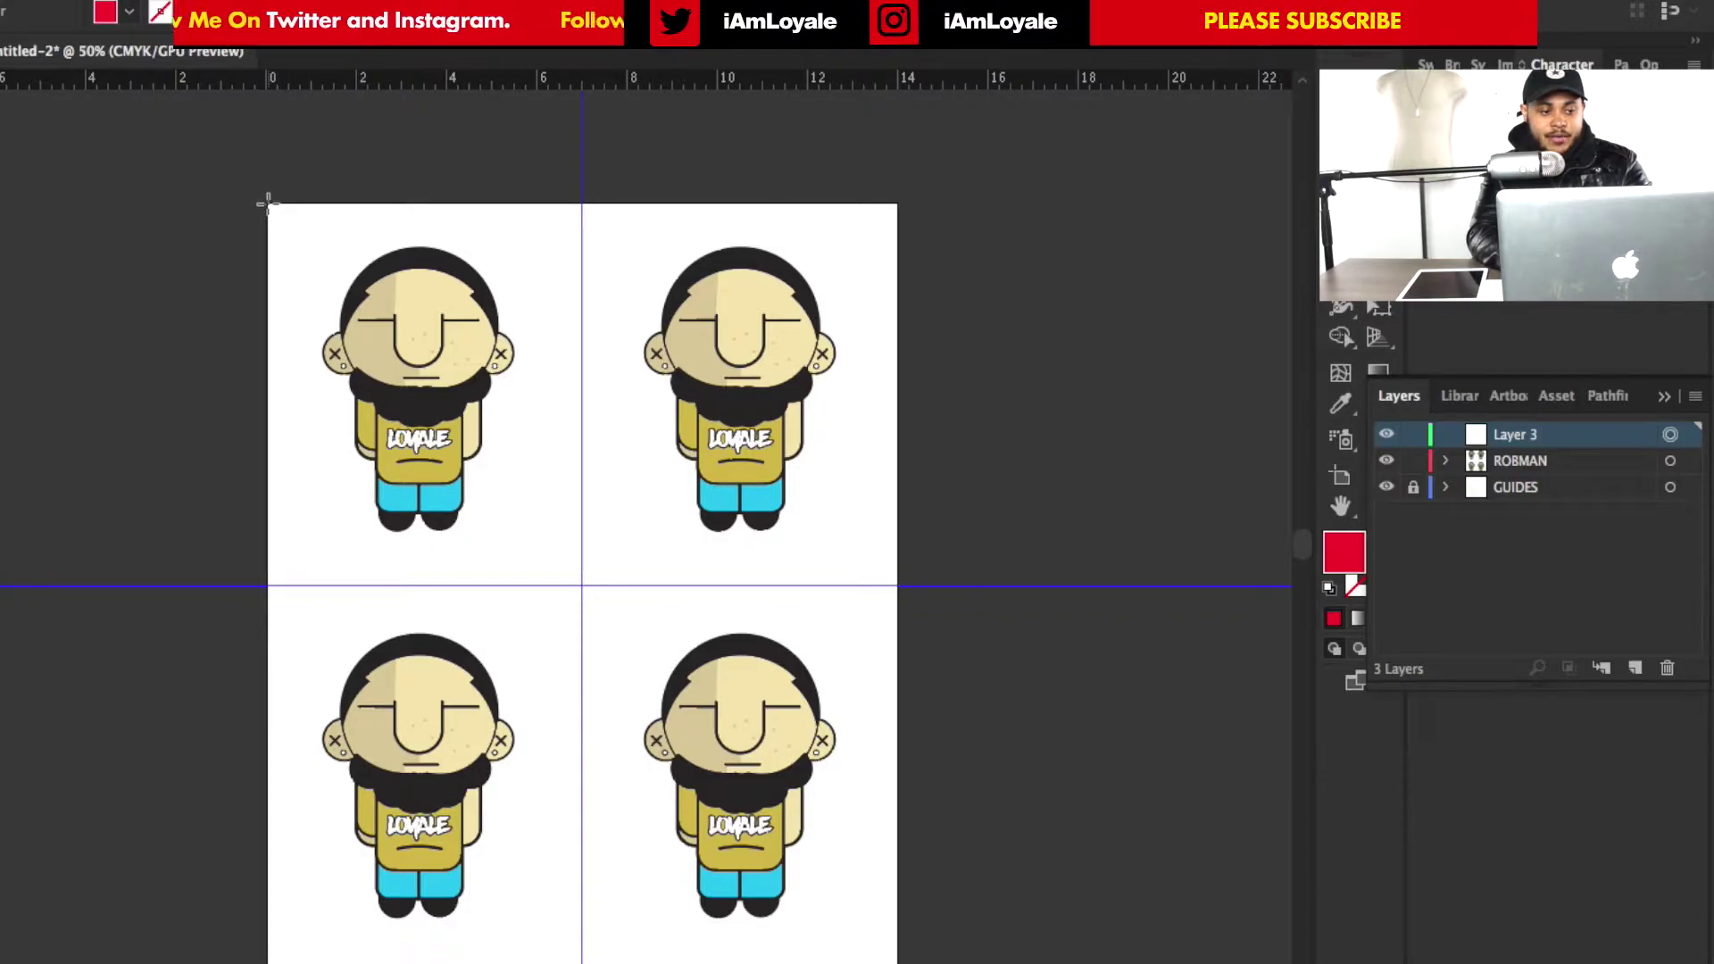
drag(267, 204, 584, 584)
click(129, 11)
click(9, 55)
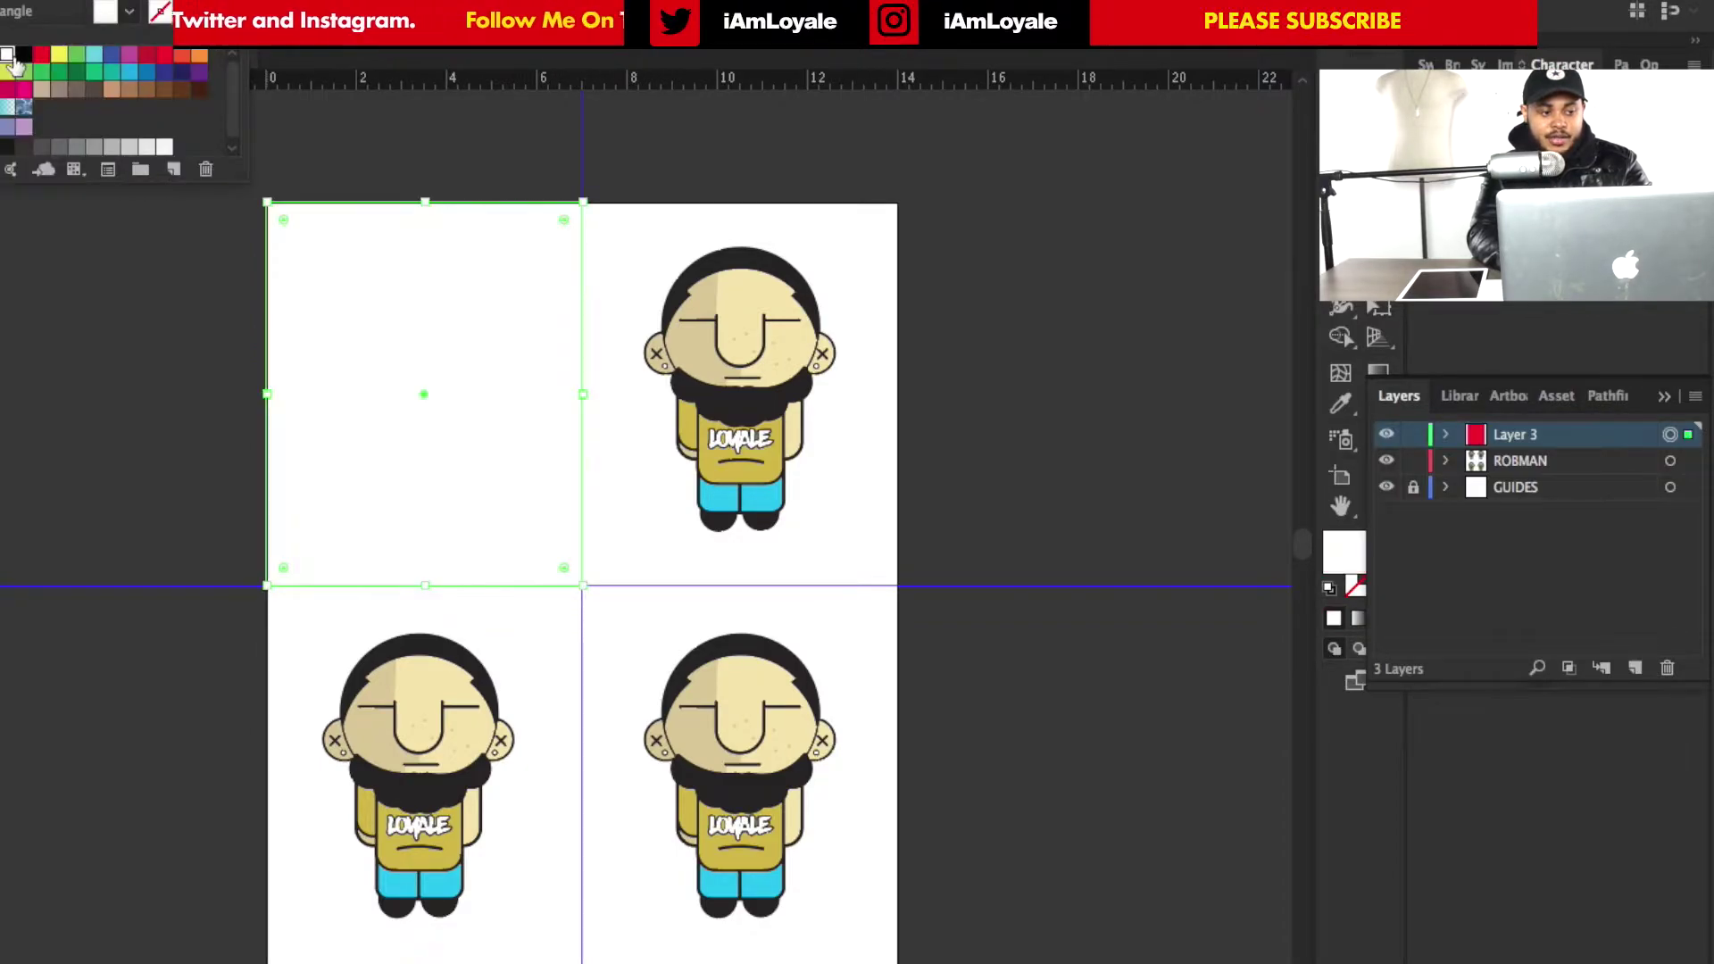
click(1073, 107)
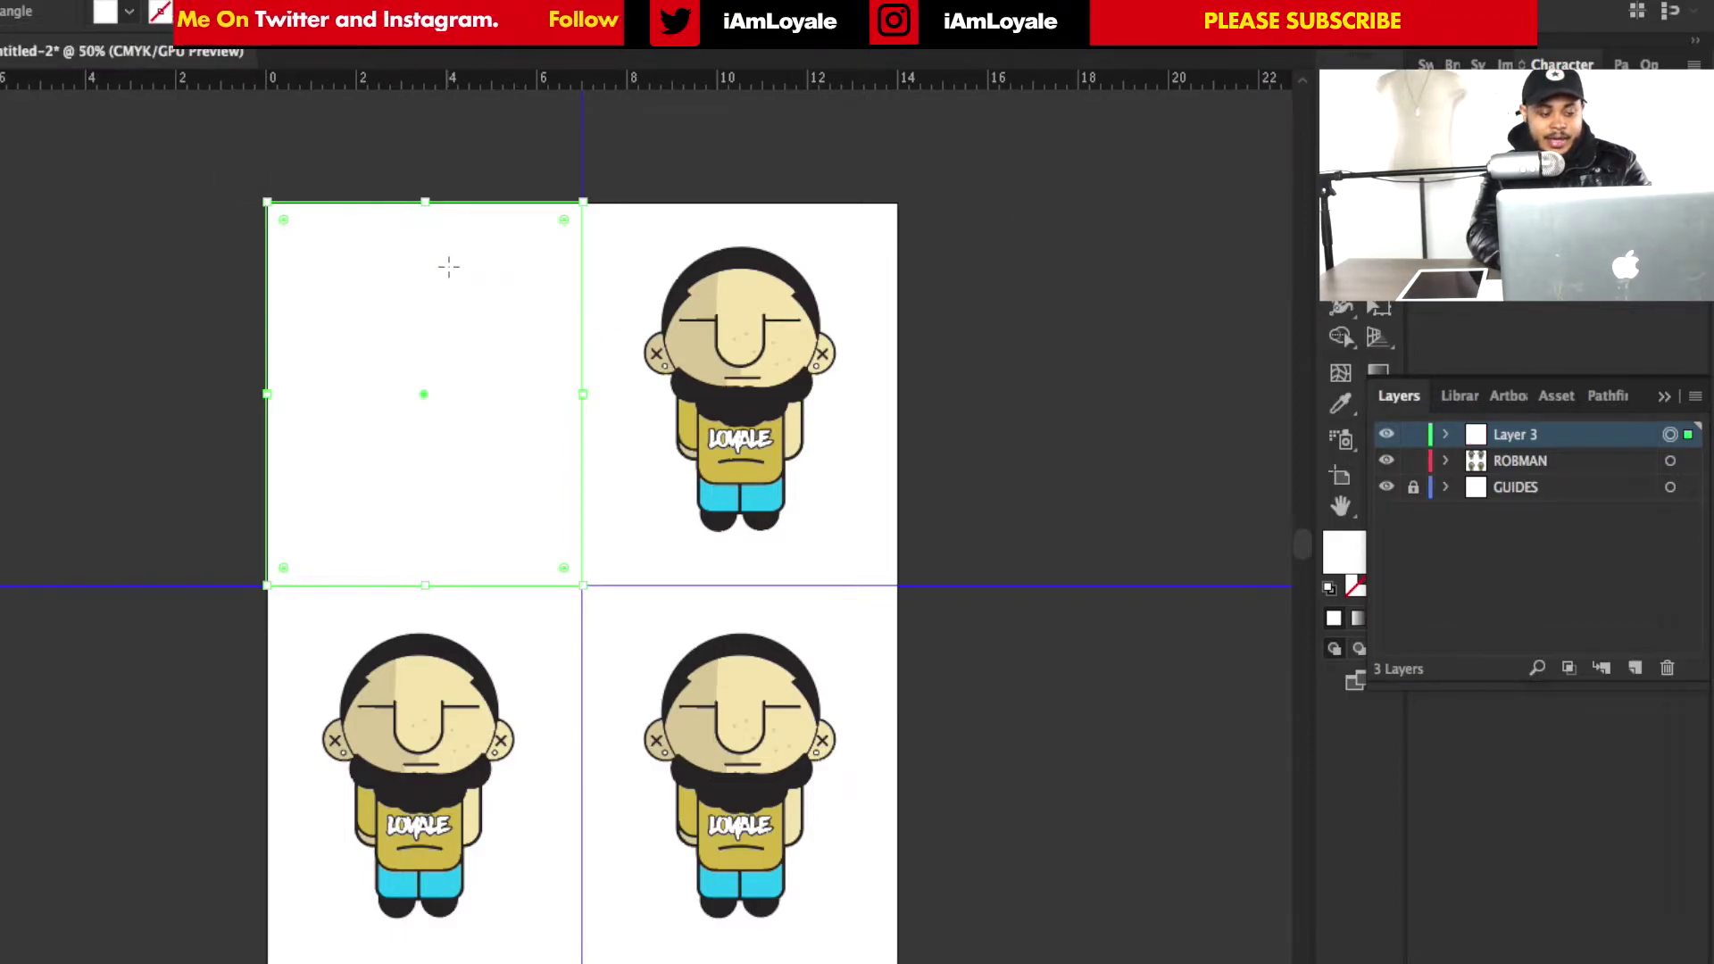
Copy the white rectangle into the other three quadrants of the artboard and hide the guides
drag(449, 266, 769, 297)
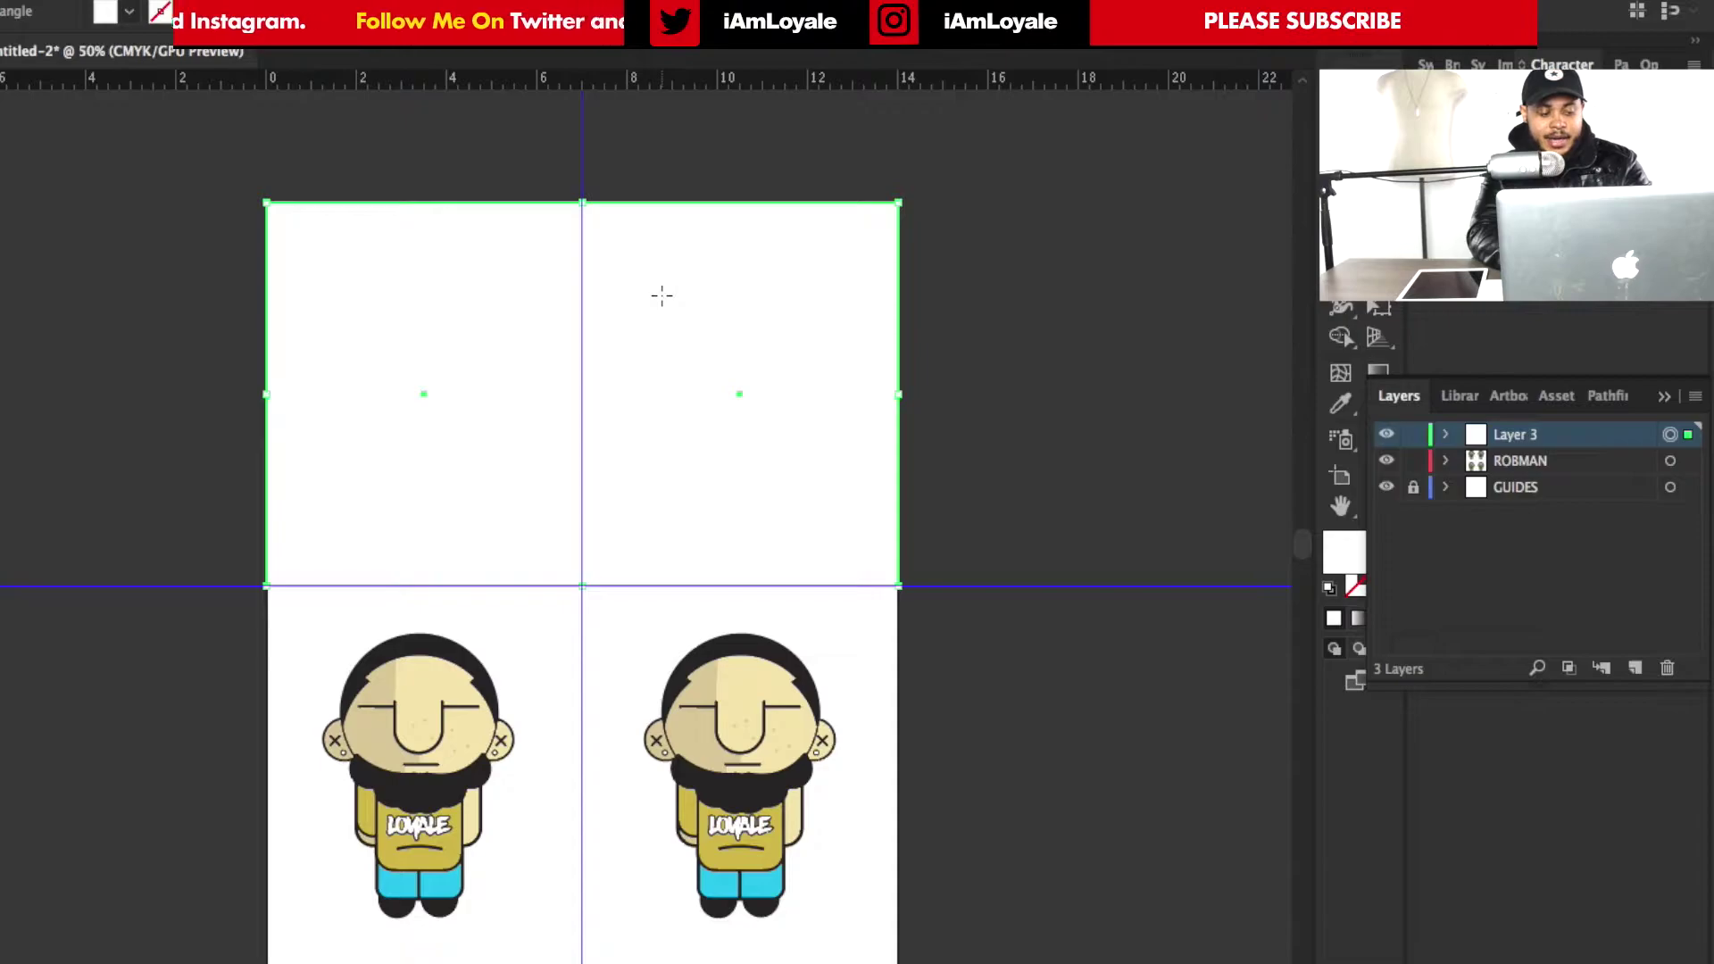
drag(661, 296, 665, 678)
click(1186, 432)
key(ctrl+semicolon)
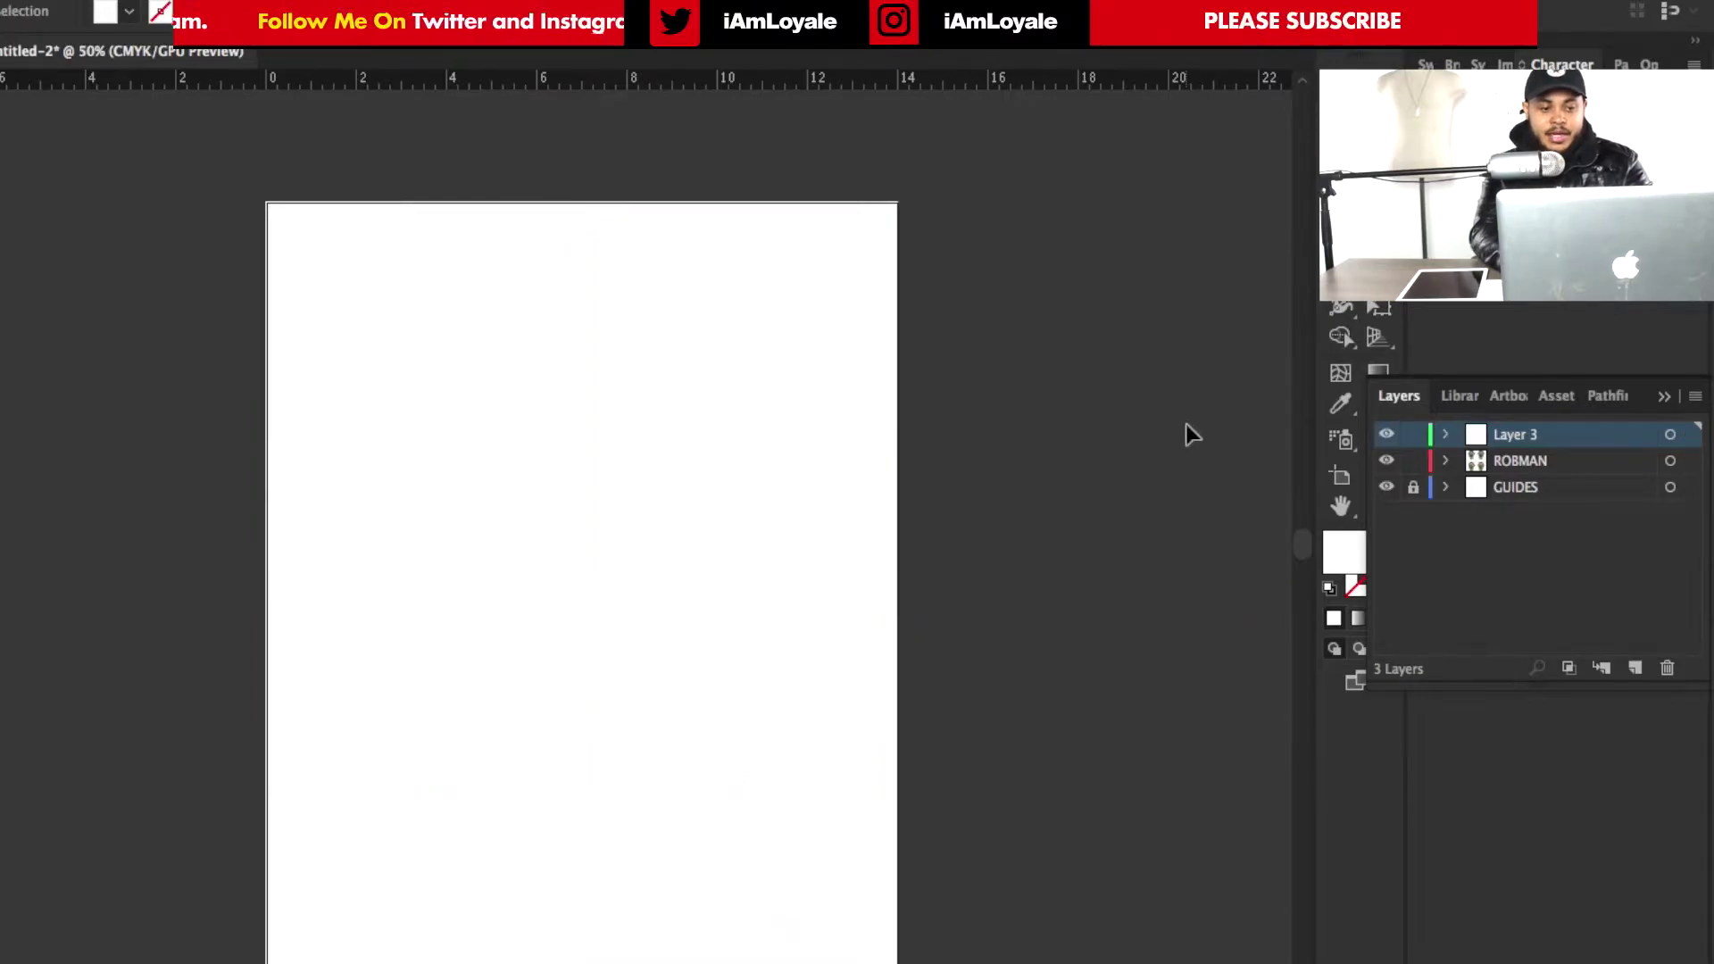
click(1670, 435)
click(1071, 261)
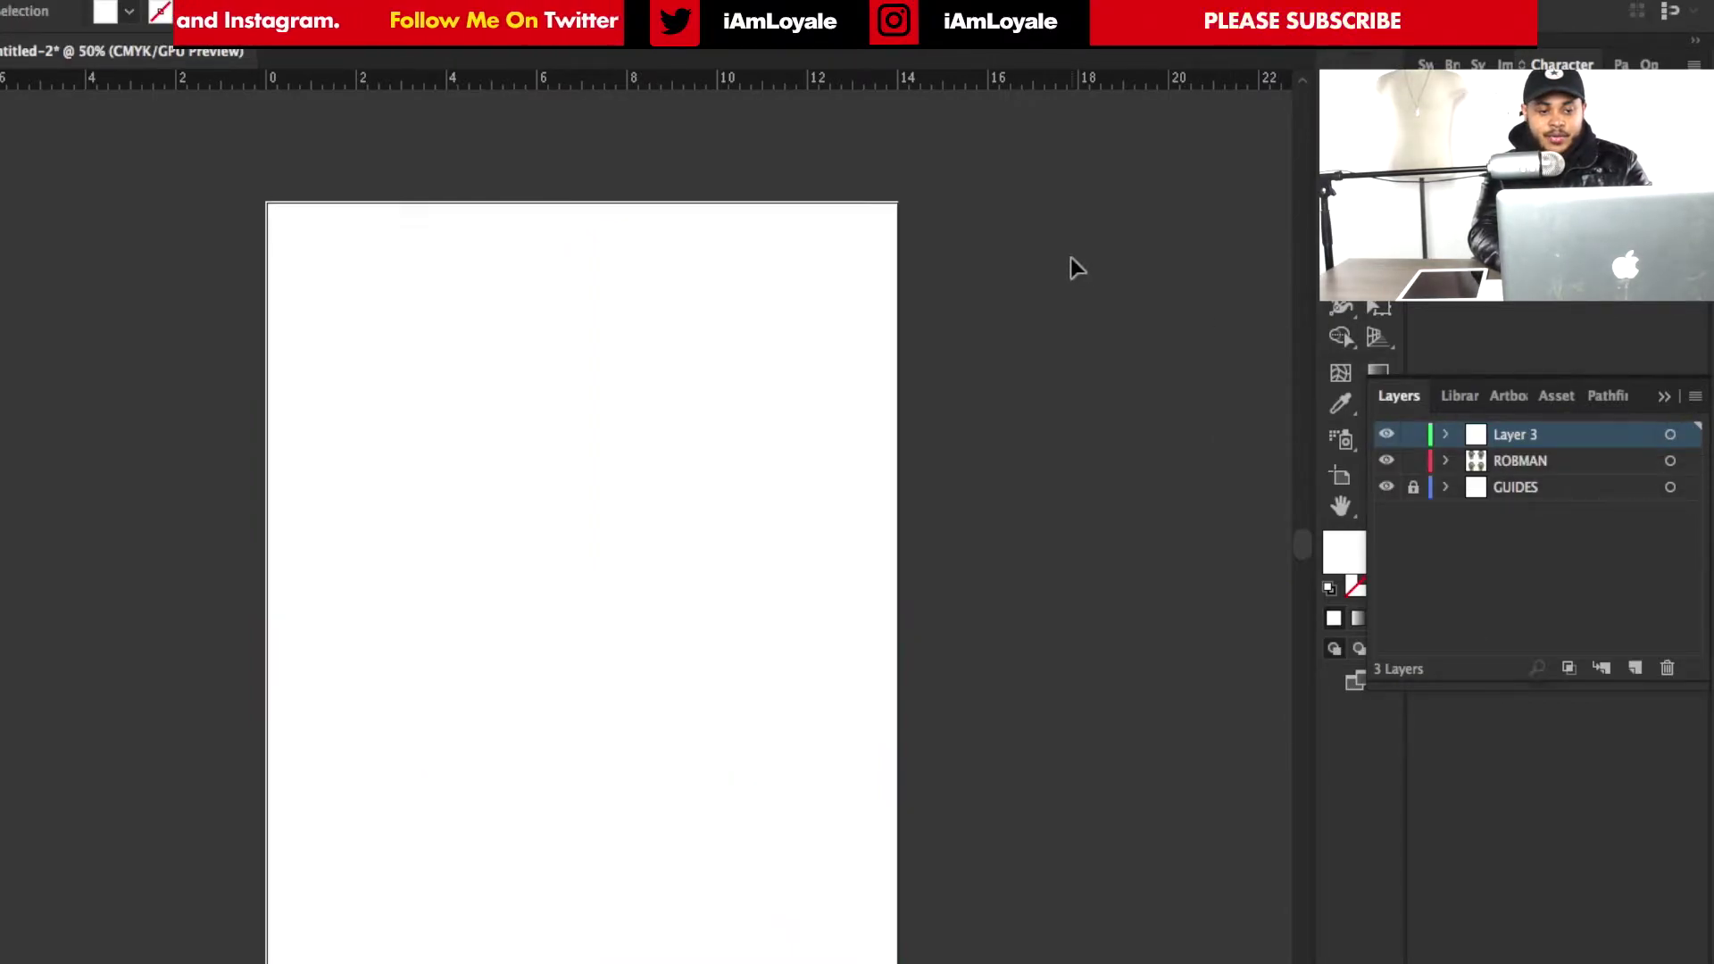
Fill the upper-right rectangle with red, the lower-left one with yellow and the lower-right one with black
click(789, 267)
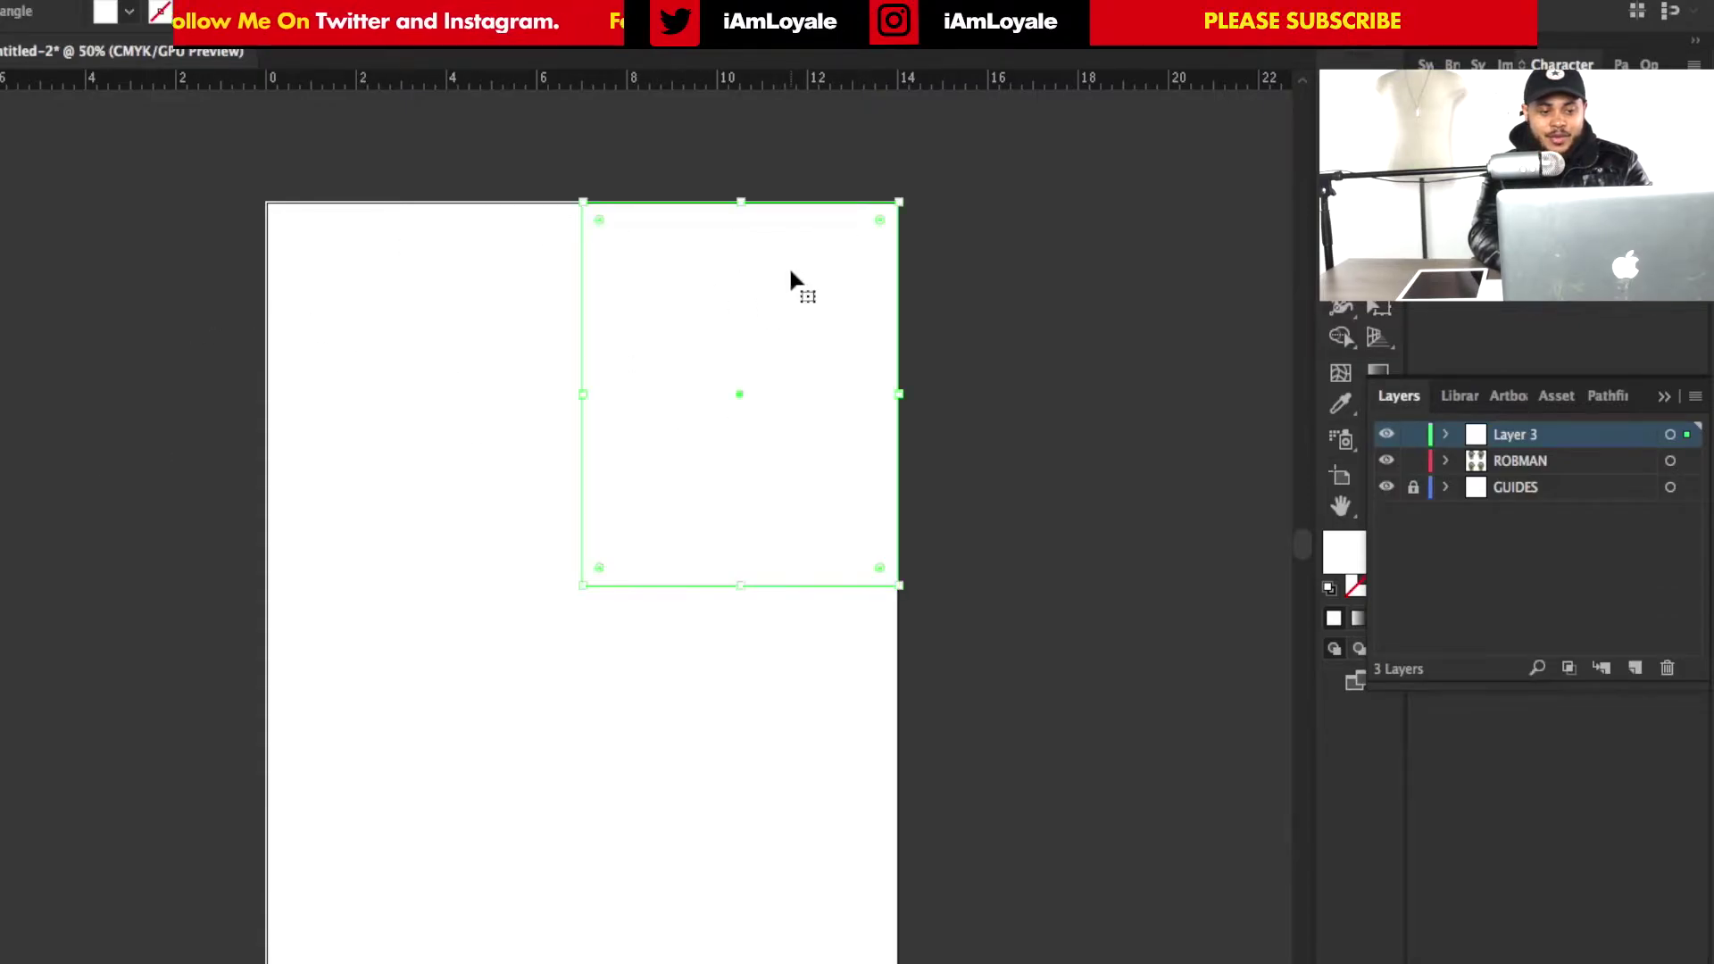
click(129, 12)
click(50, 52)
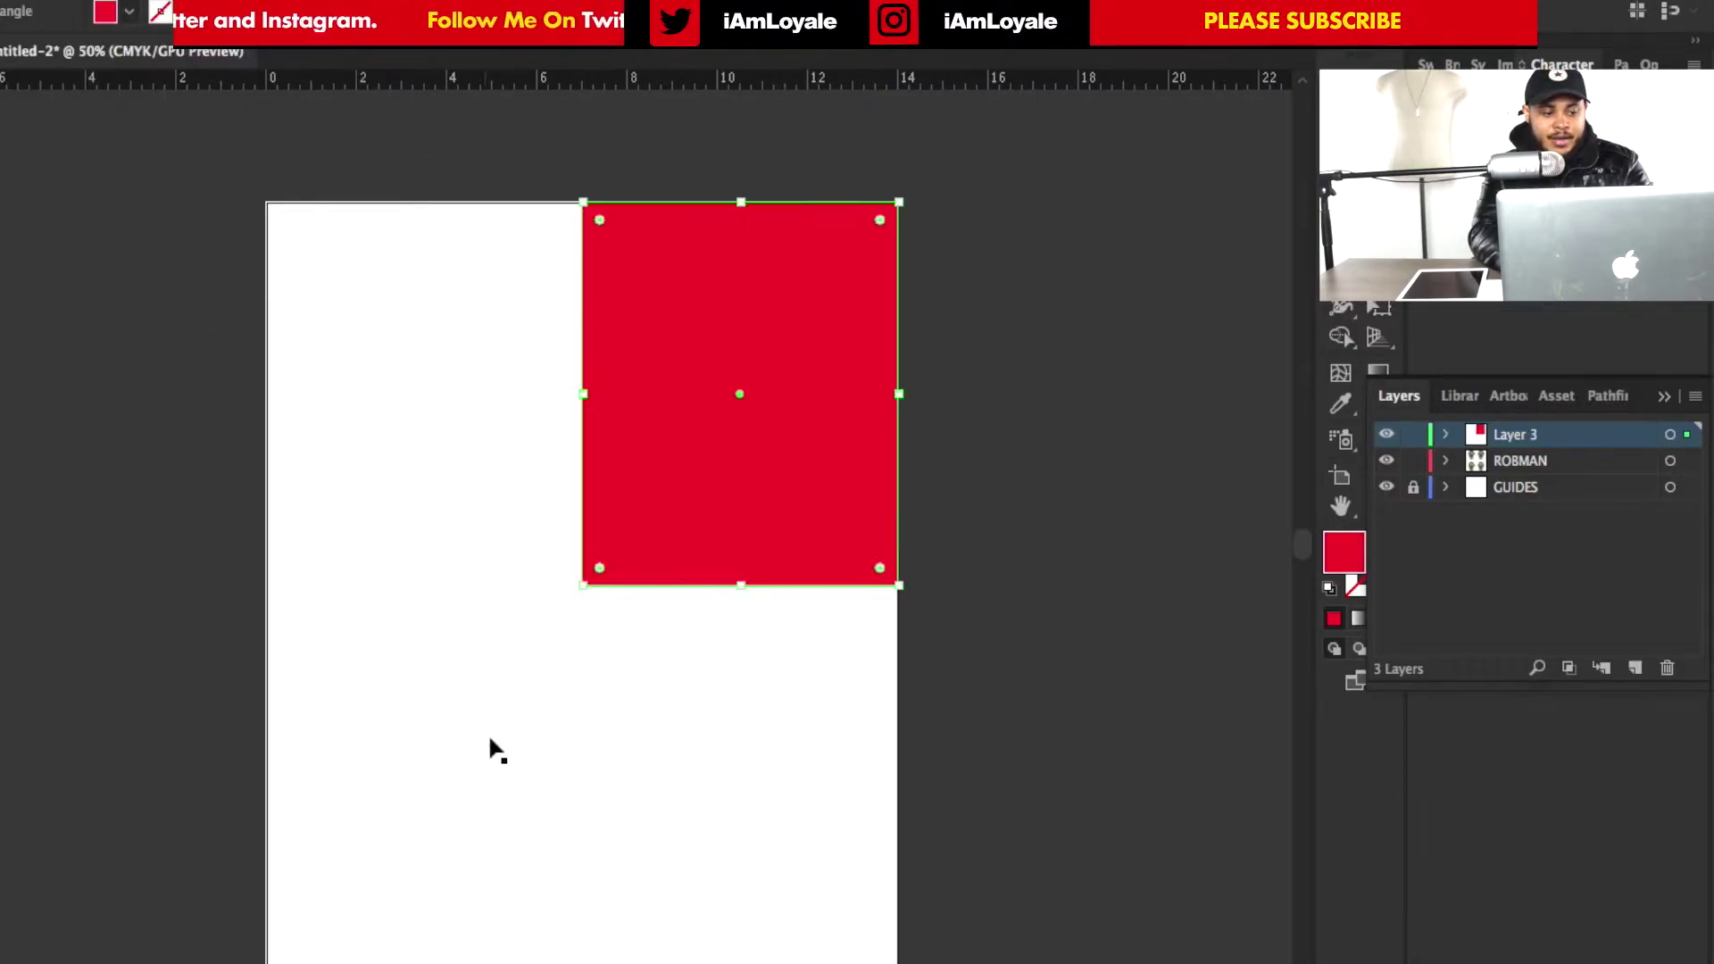
click(491, 742)
click(129, 13)
click(71, 53)
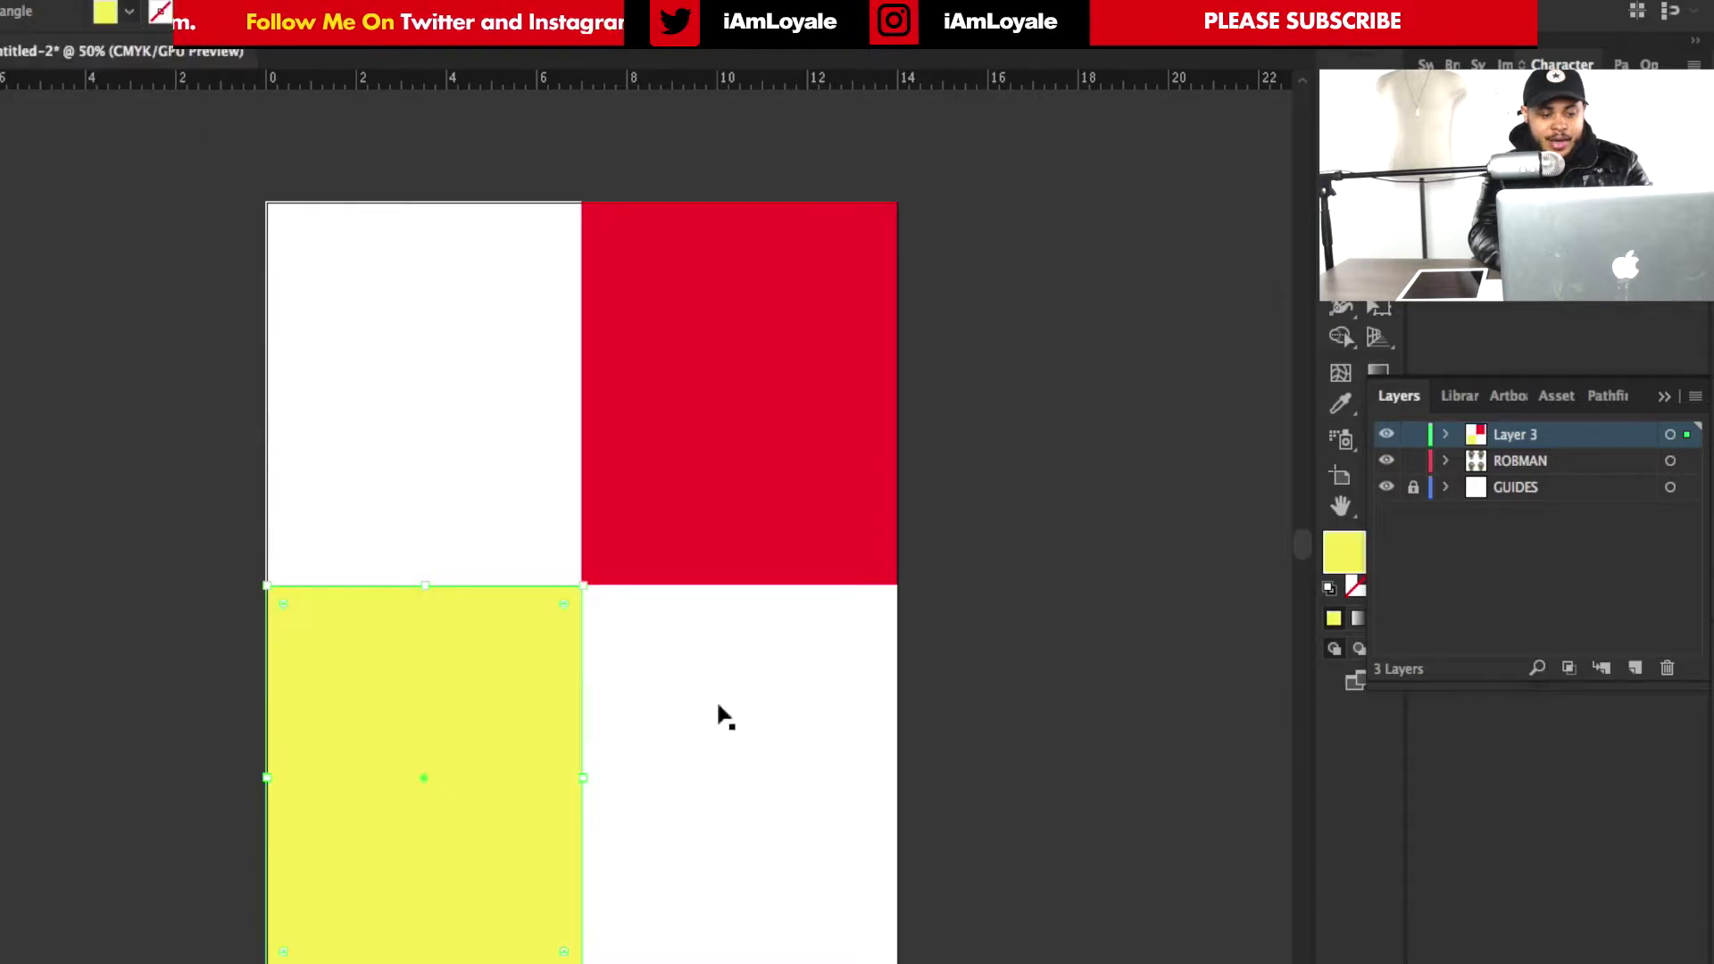
click(719, 705)
click(129, 11)
click(58, 55)
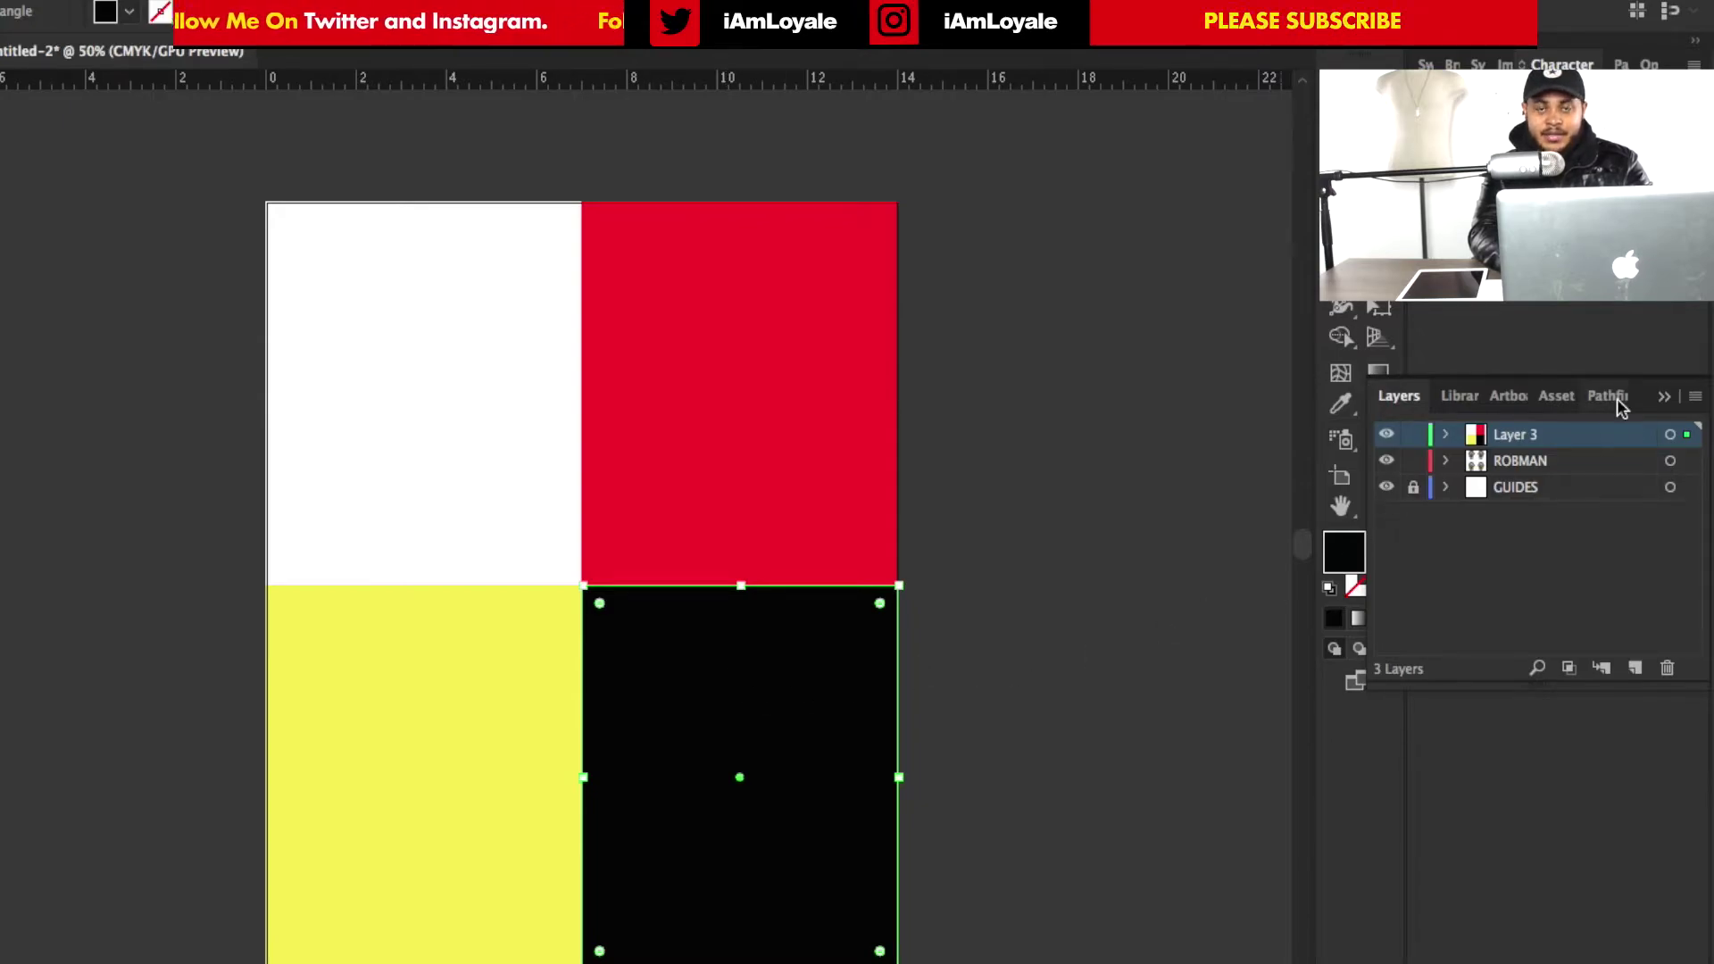
Apply Overprint Fill to all four rectangles and turn on Overprint Preview
click(1669, 434)
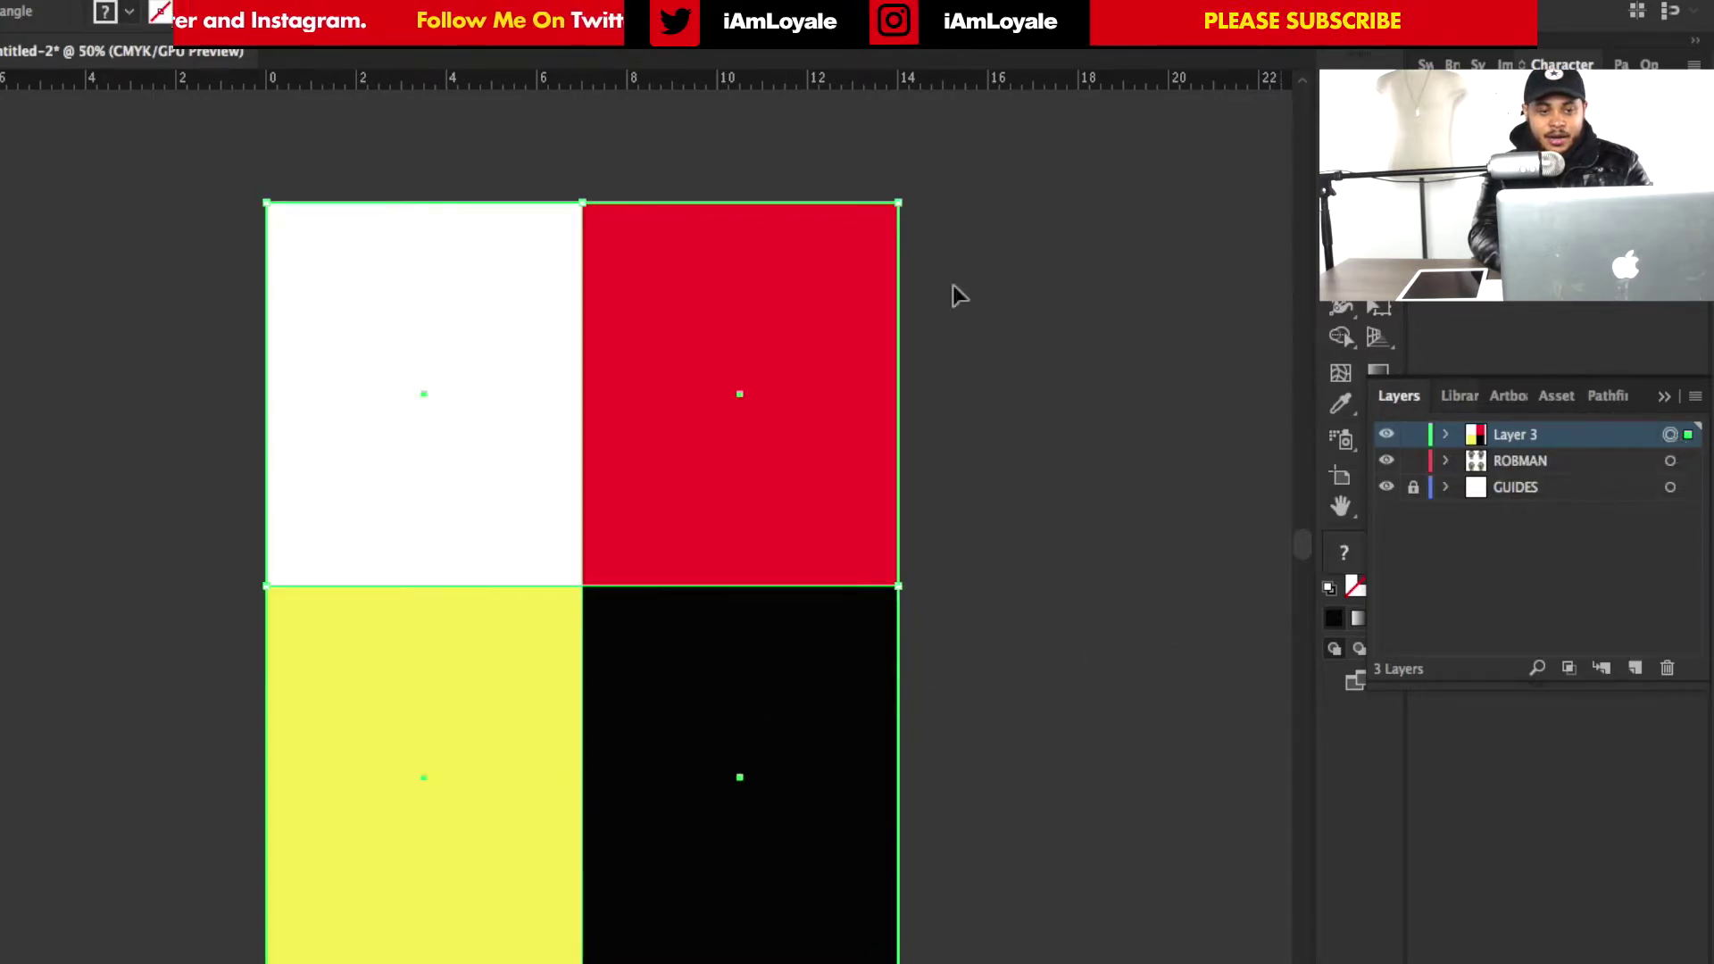
click(638, 2)
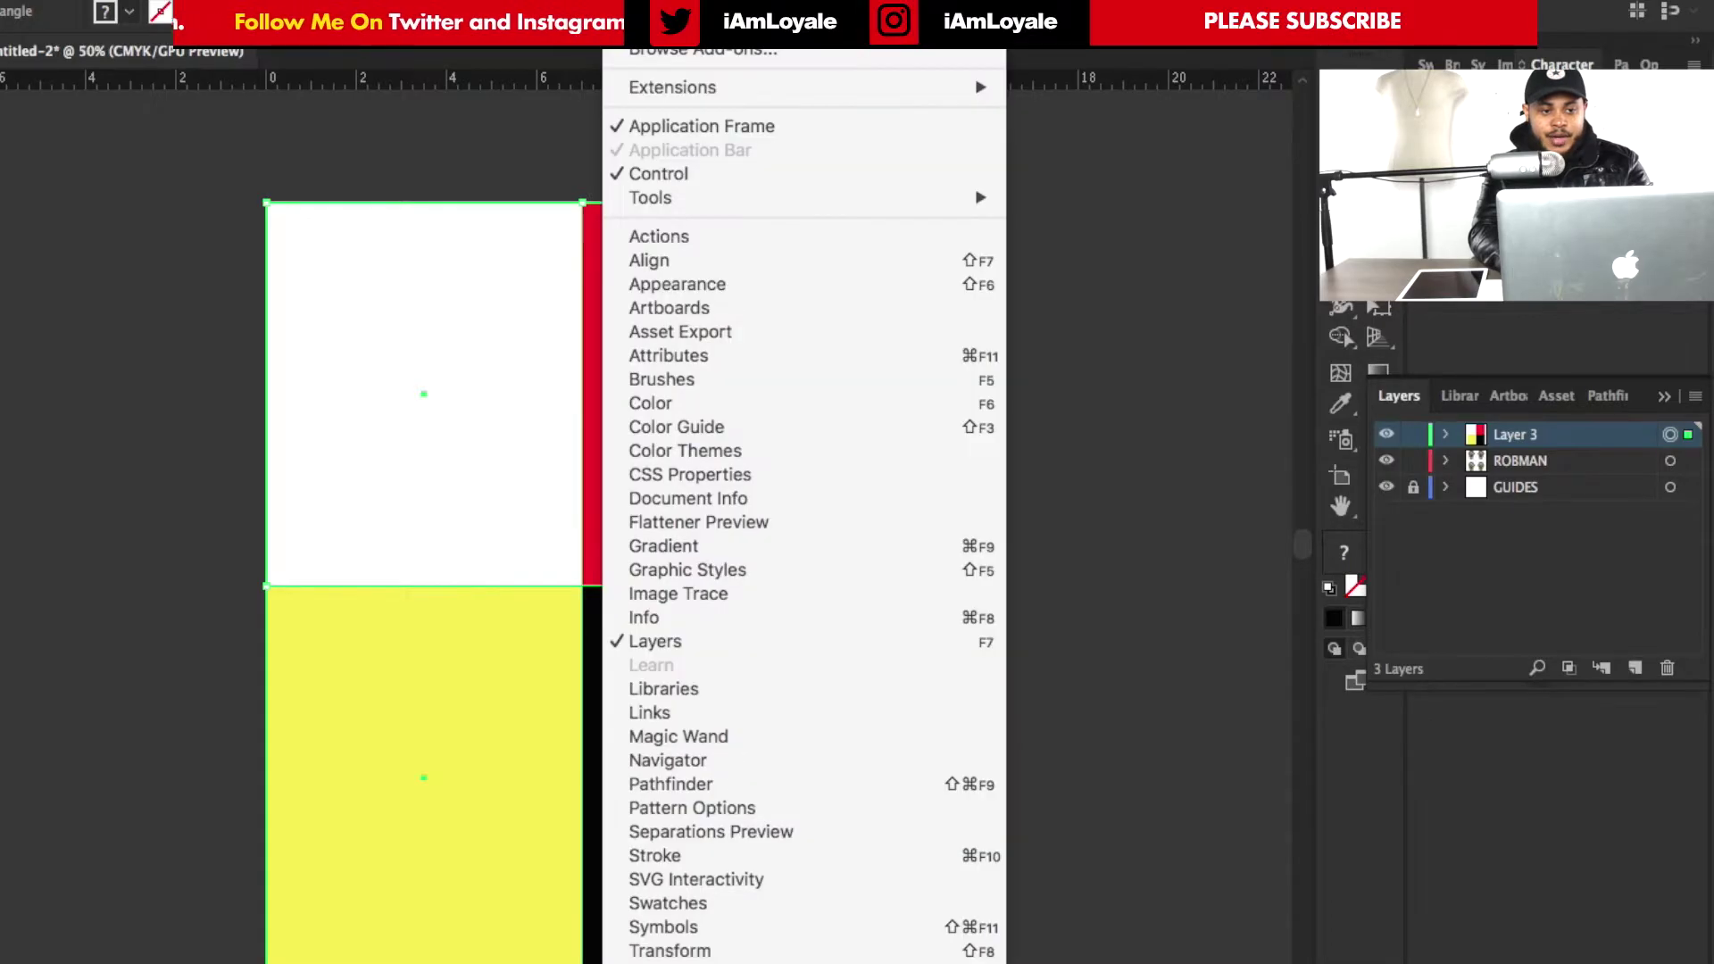
click(709, 356)
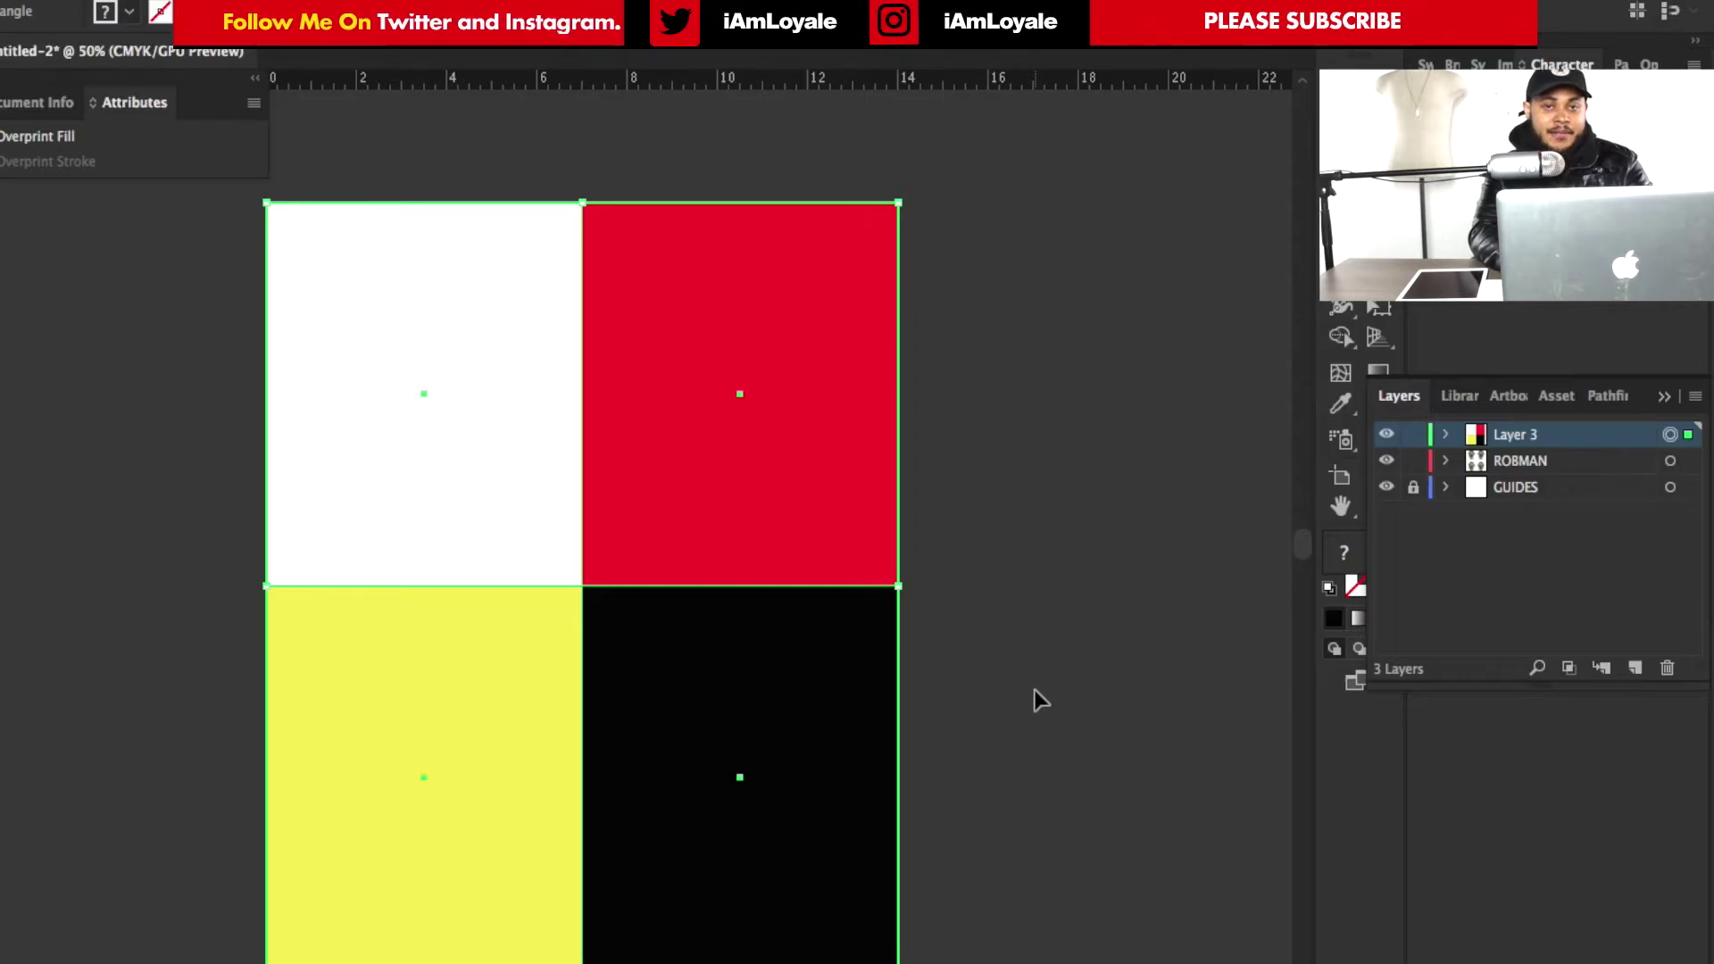
click(1153, 525)
click(568, 2)
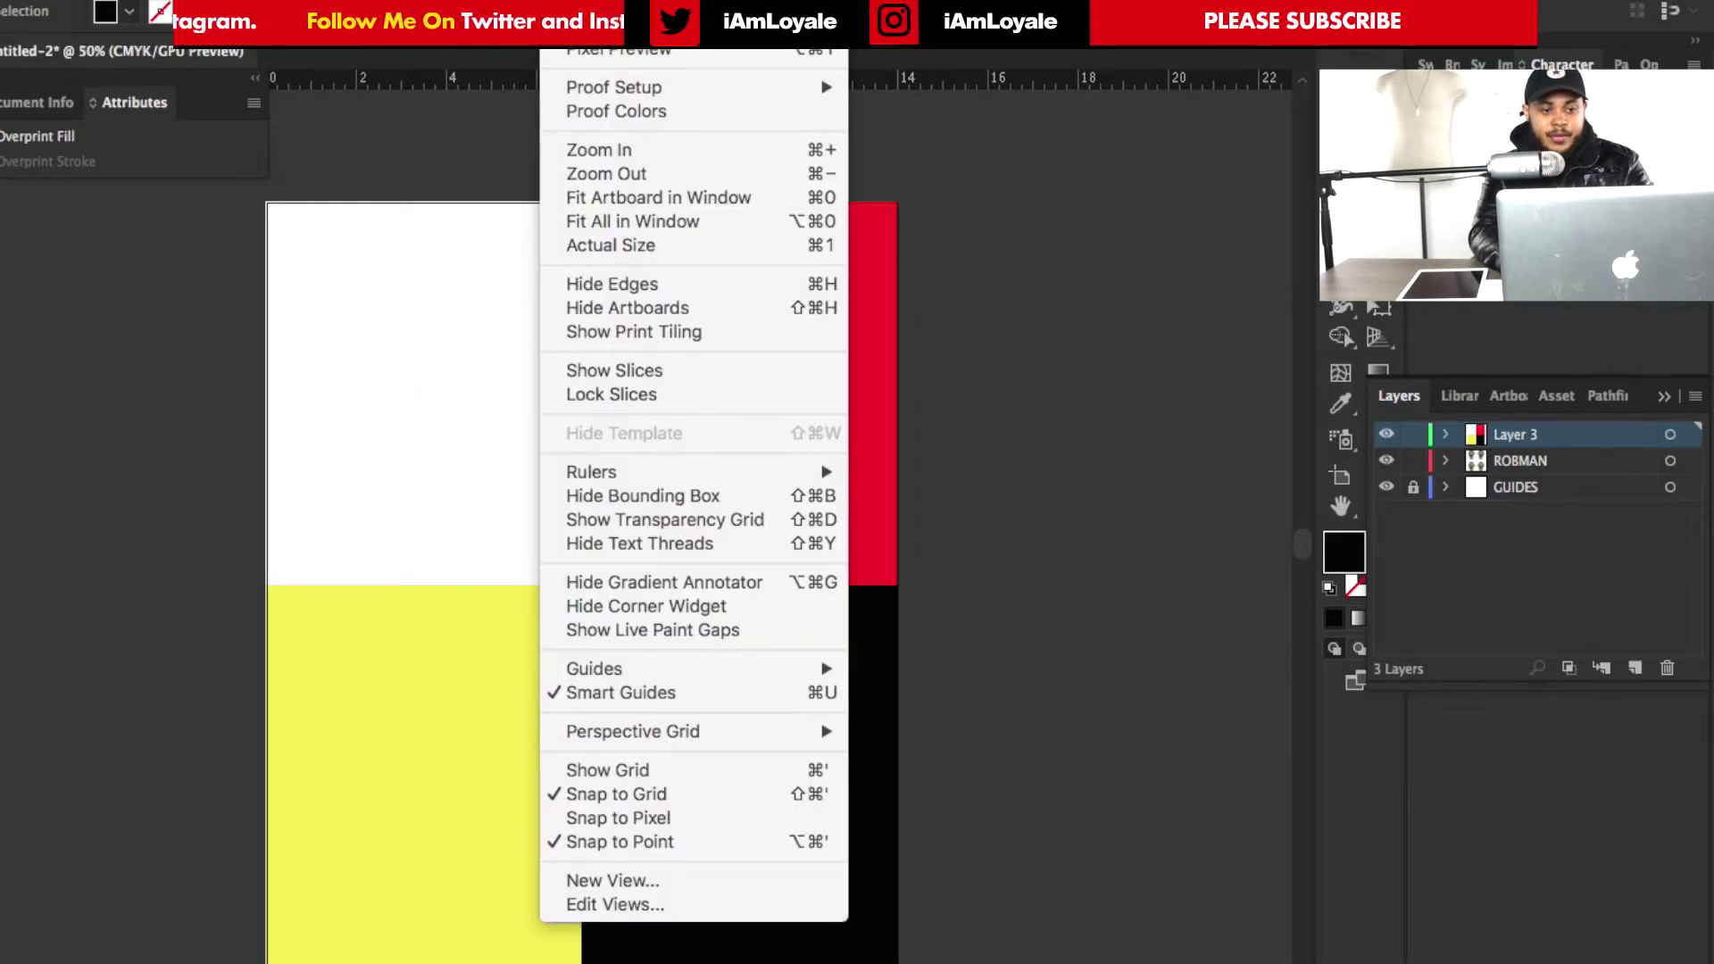
click(656, 25)
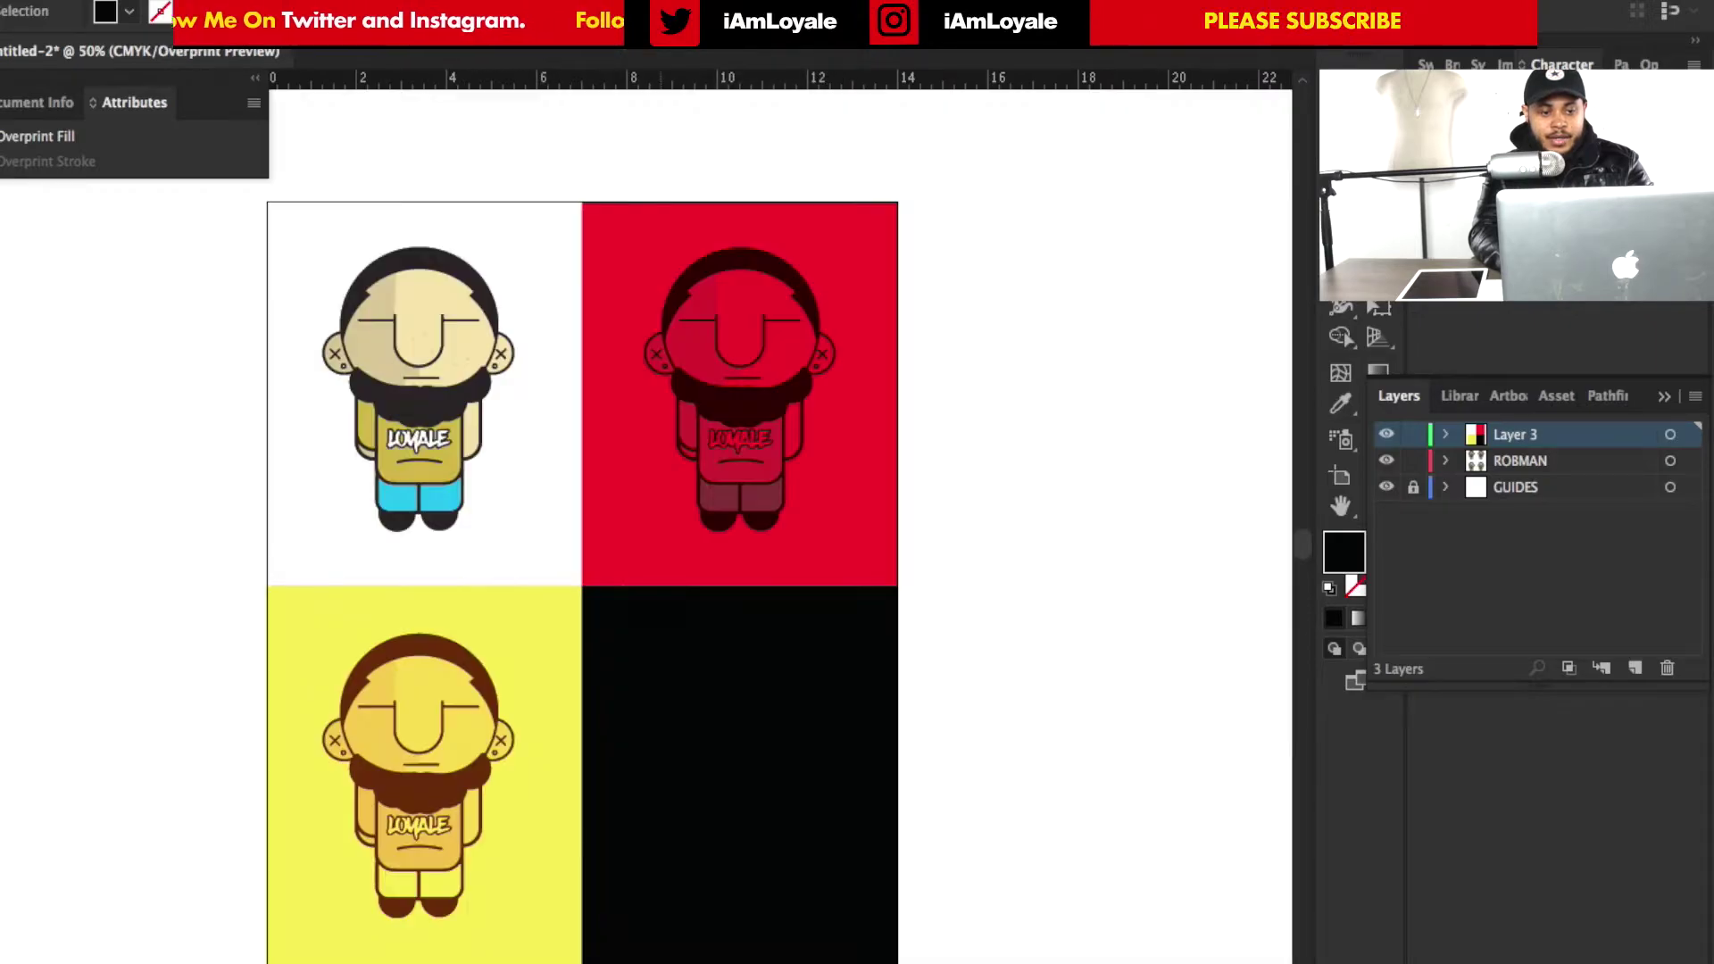
click(1174, 367)
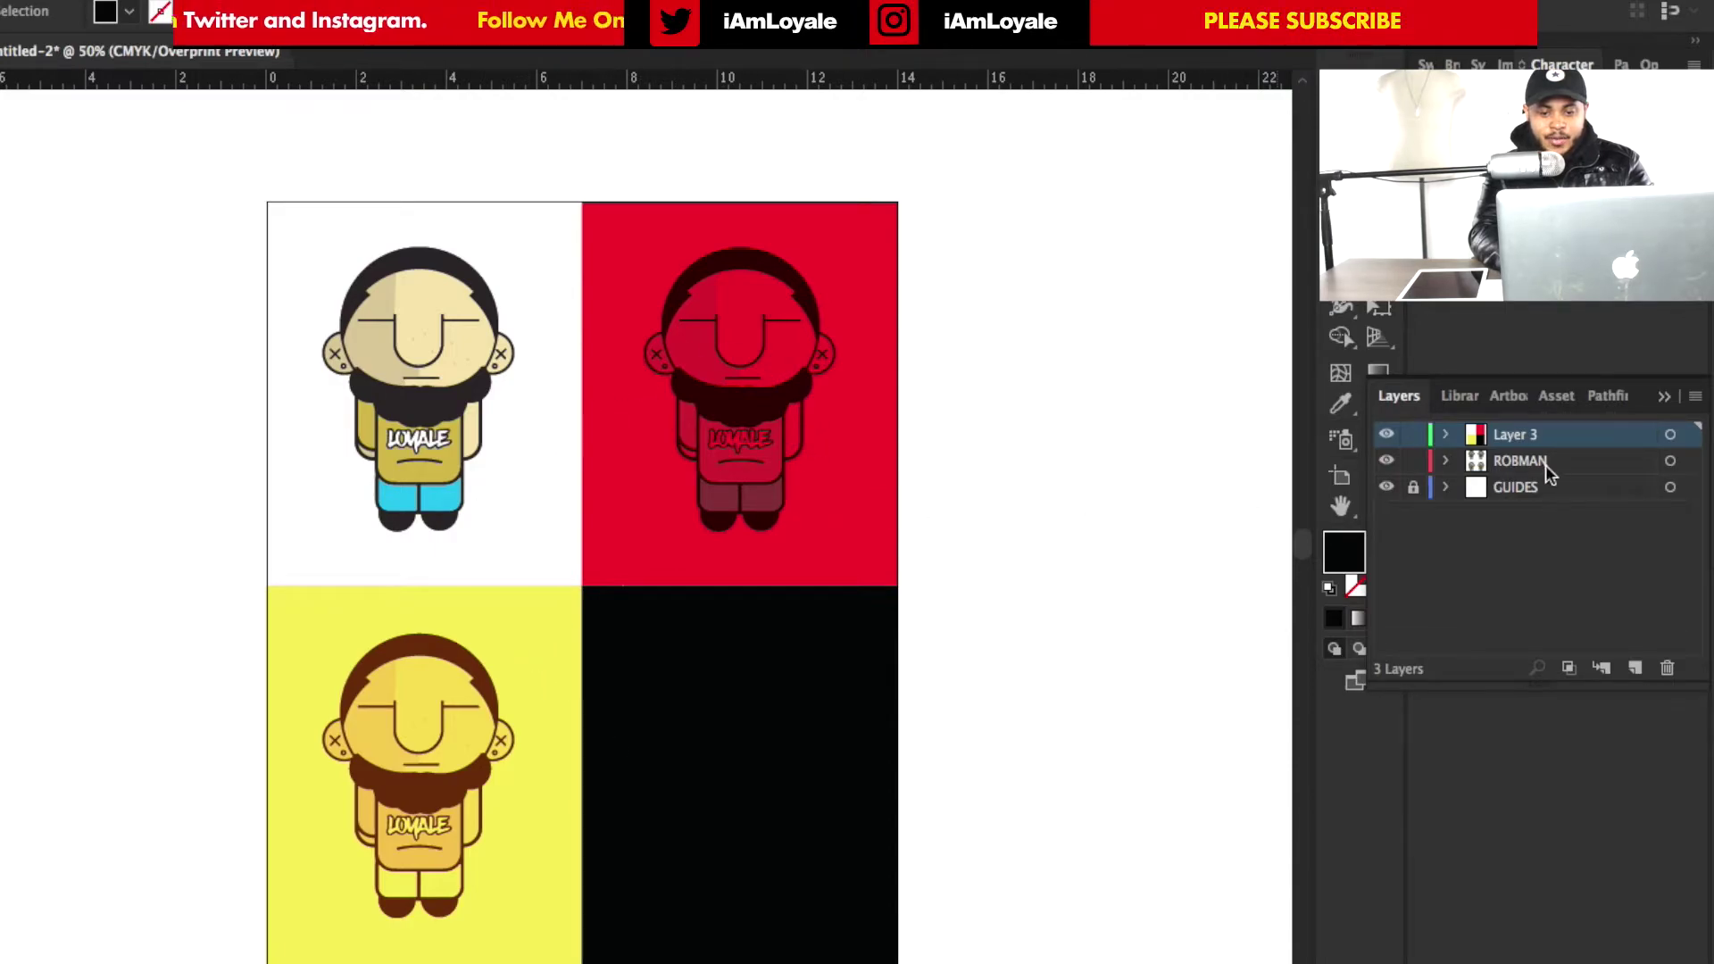
Copy the character group under the black rectangle and paste it in front on a new layer above the rectangles
click(1444, 462)
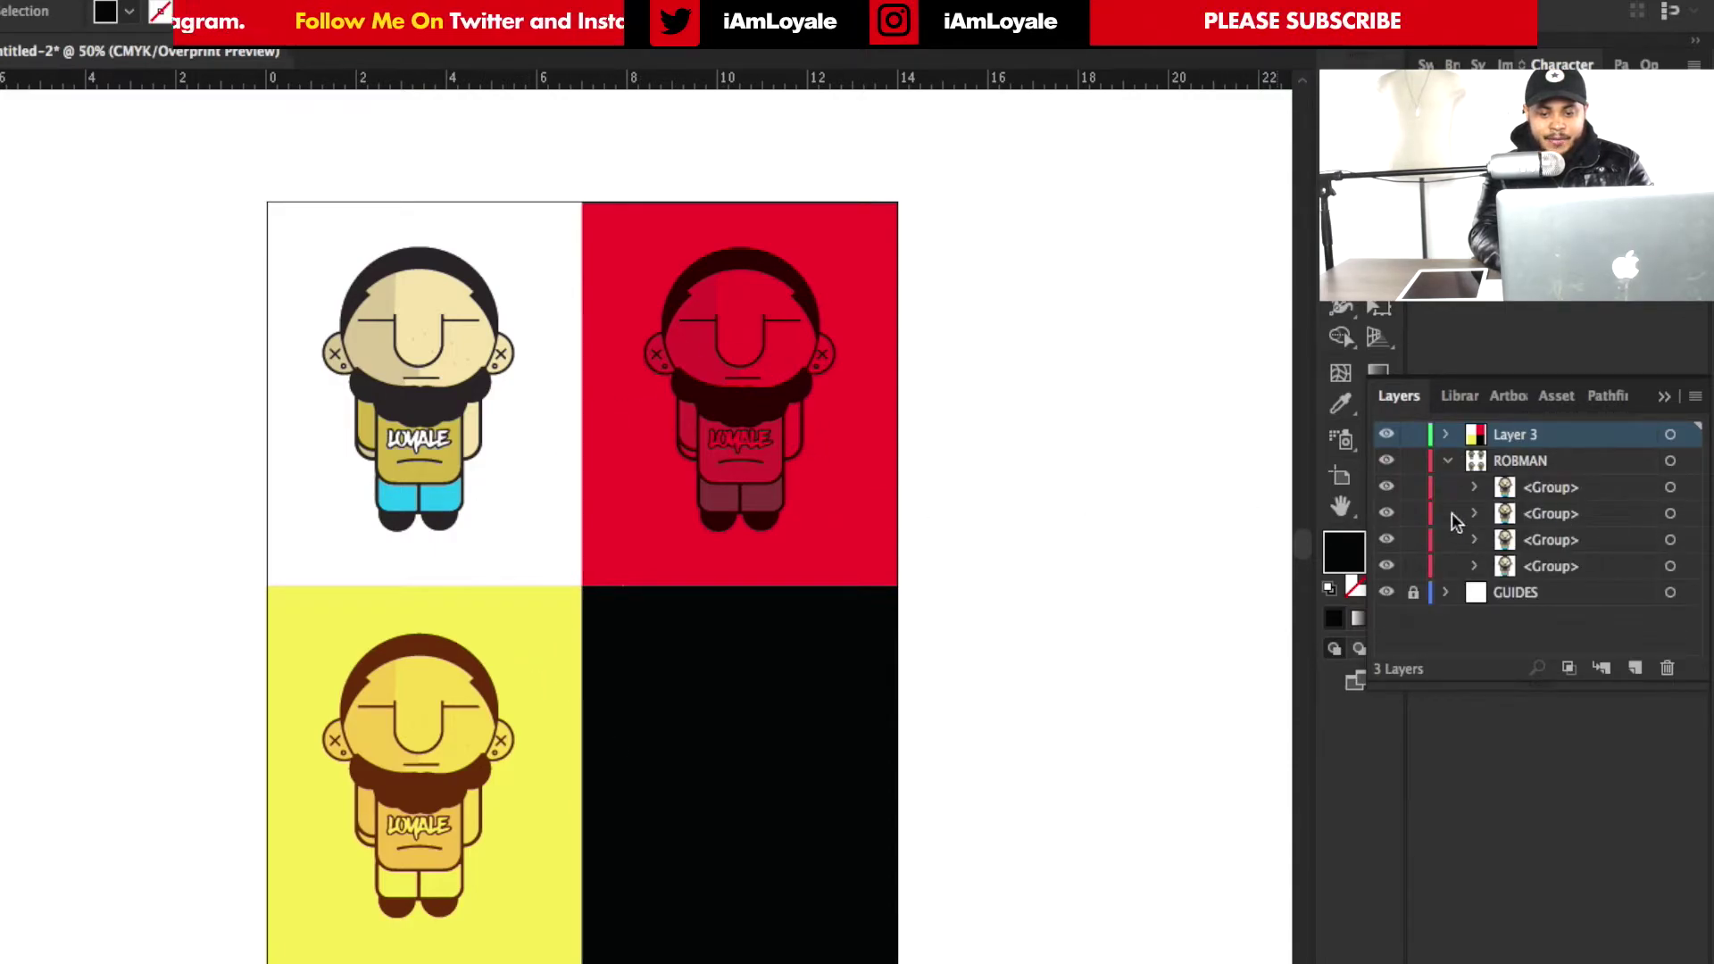
click(1670, 514)
click(1600, 516)
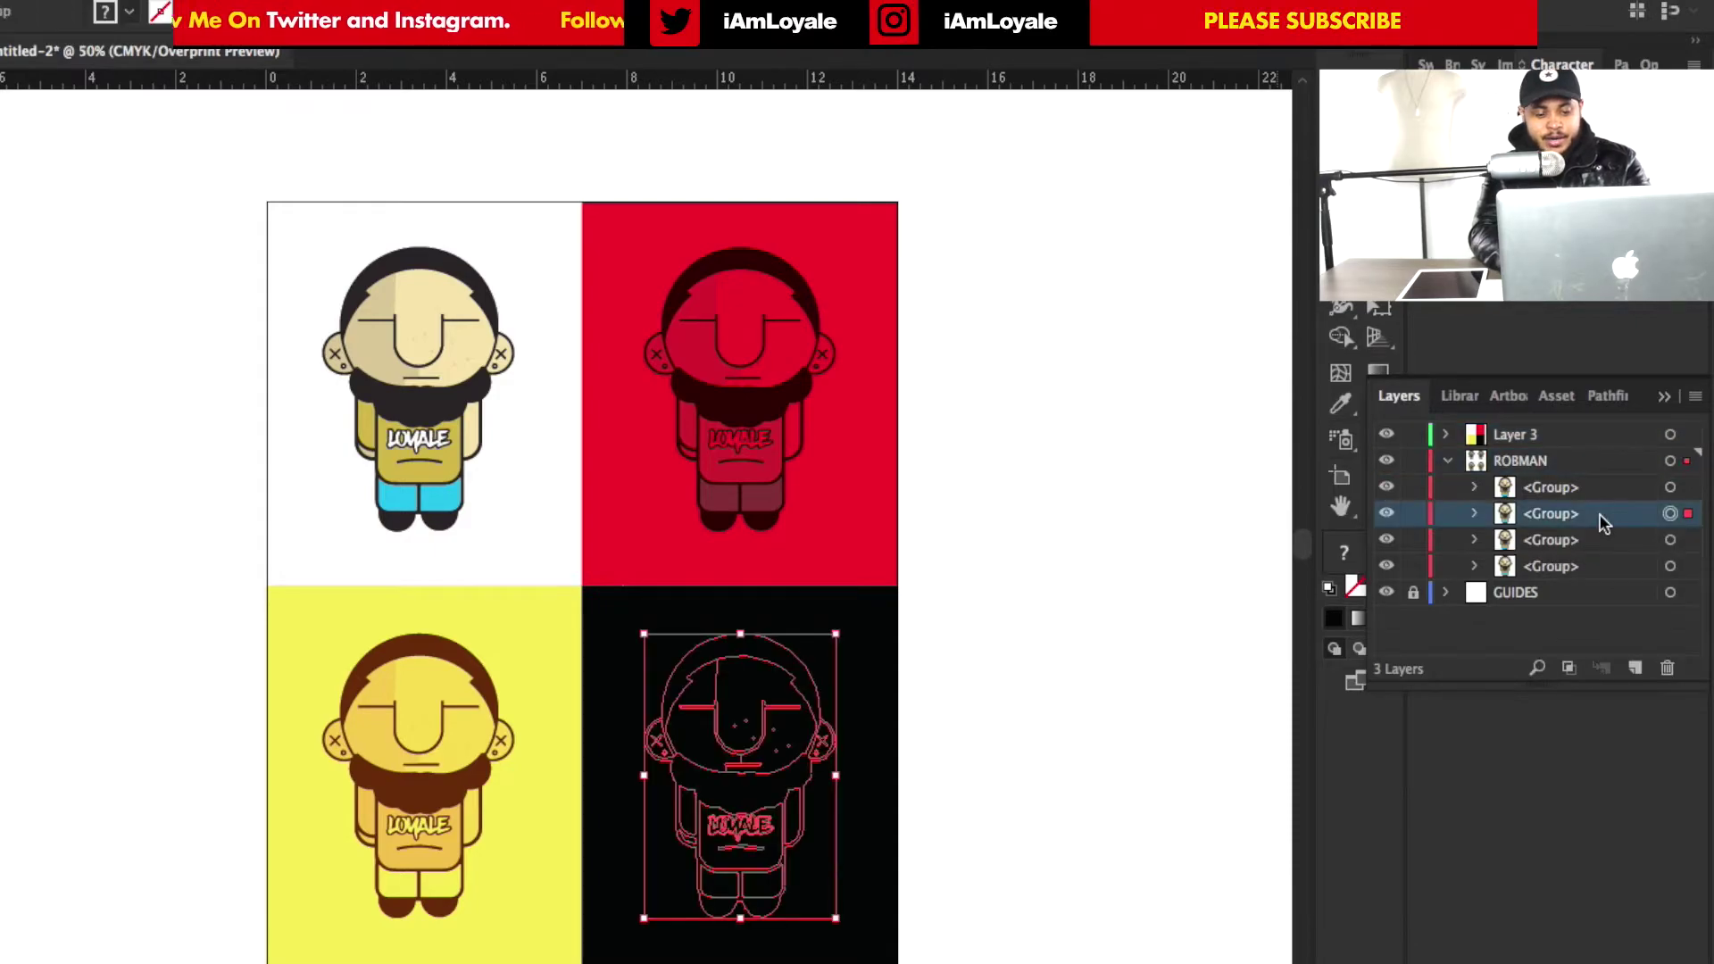
key(super+l)
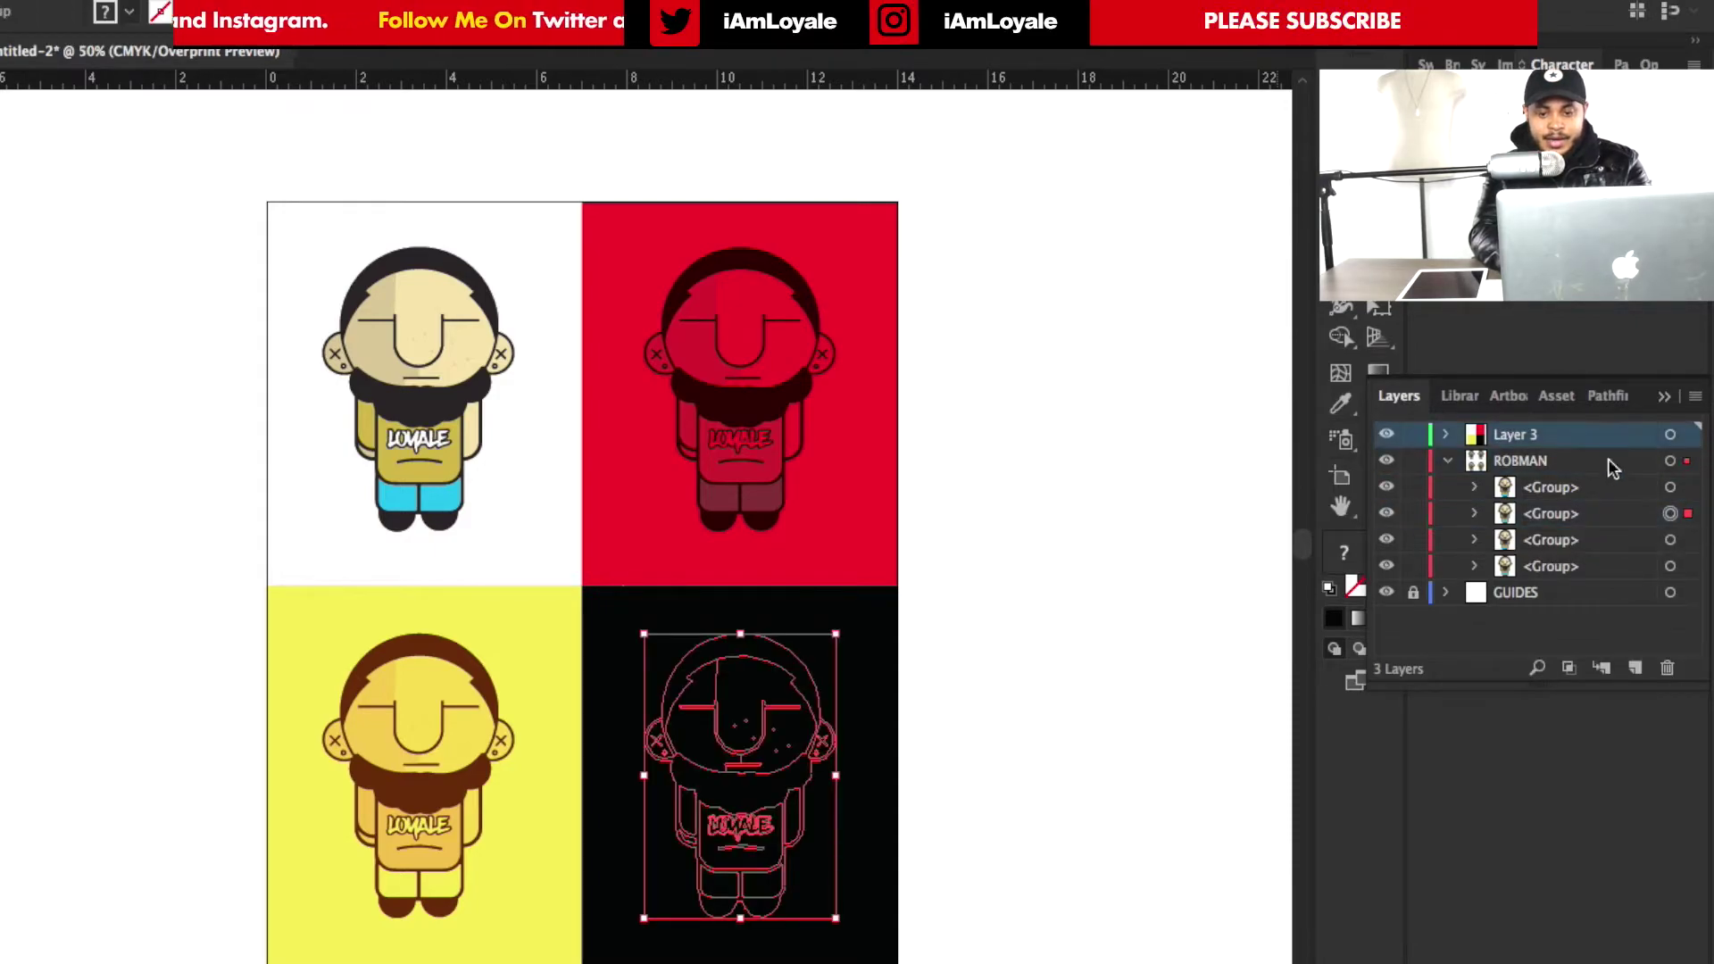
click(1670, 437)
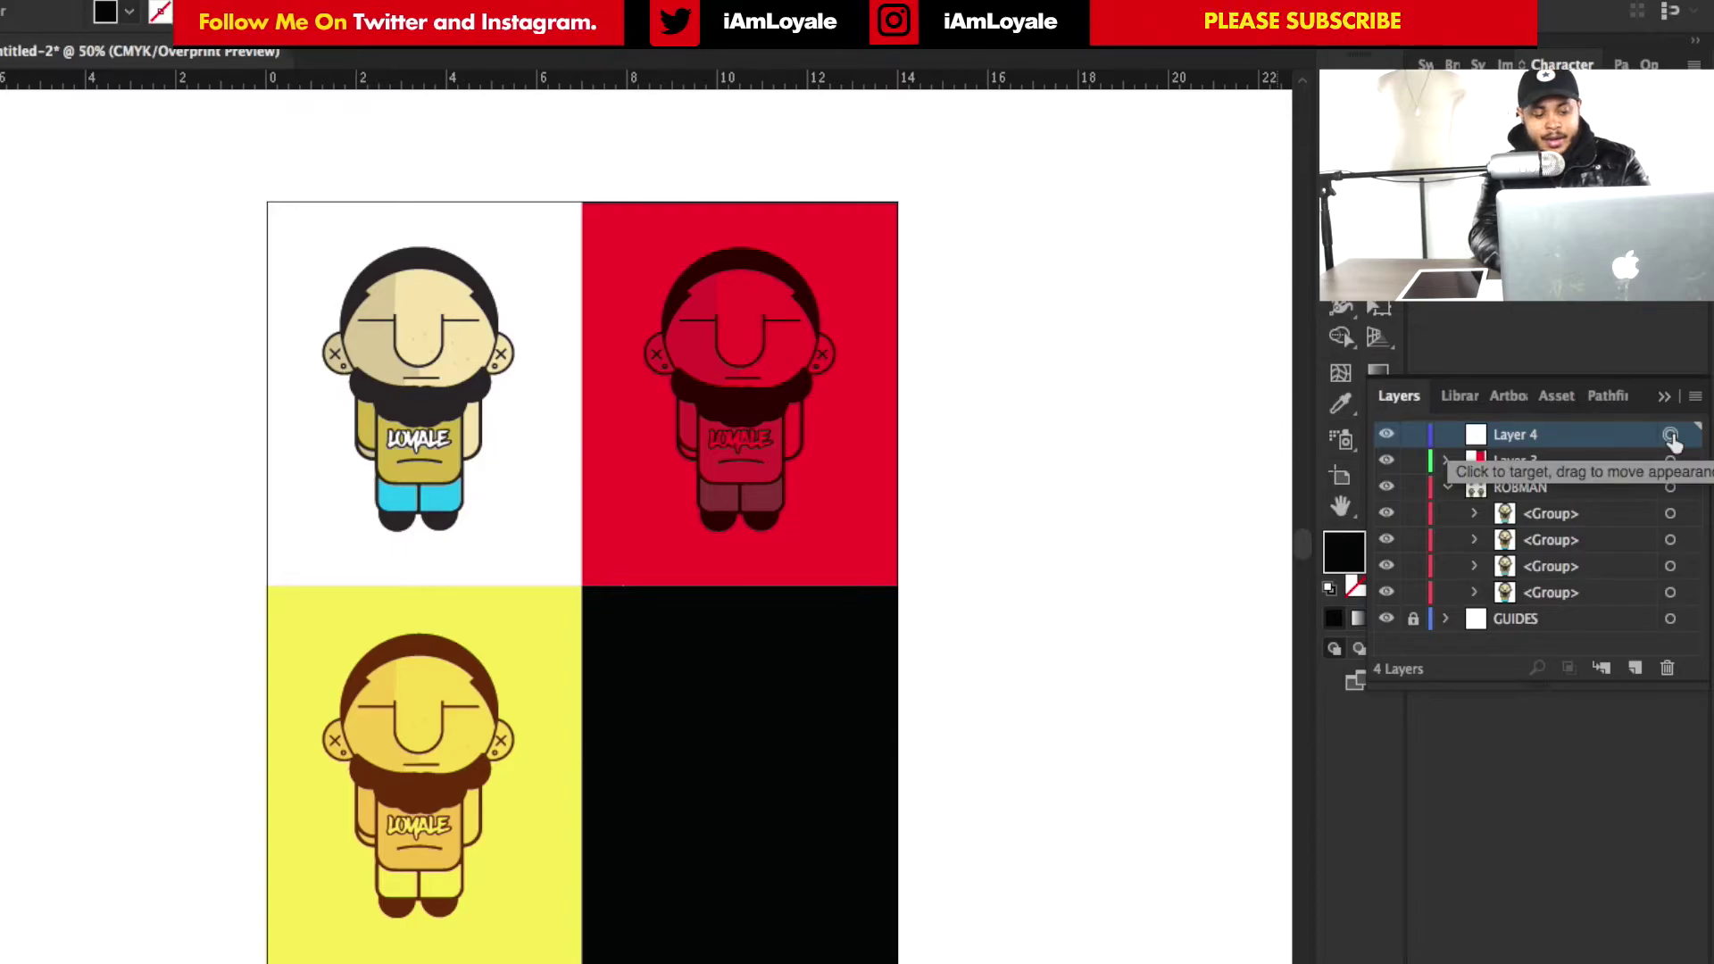
key(super+f)
click(1149, 441)
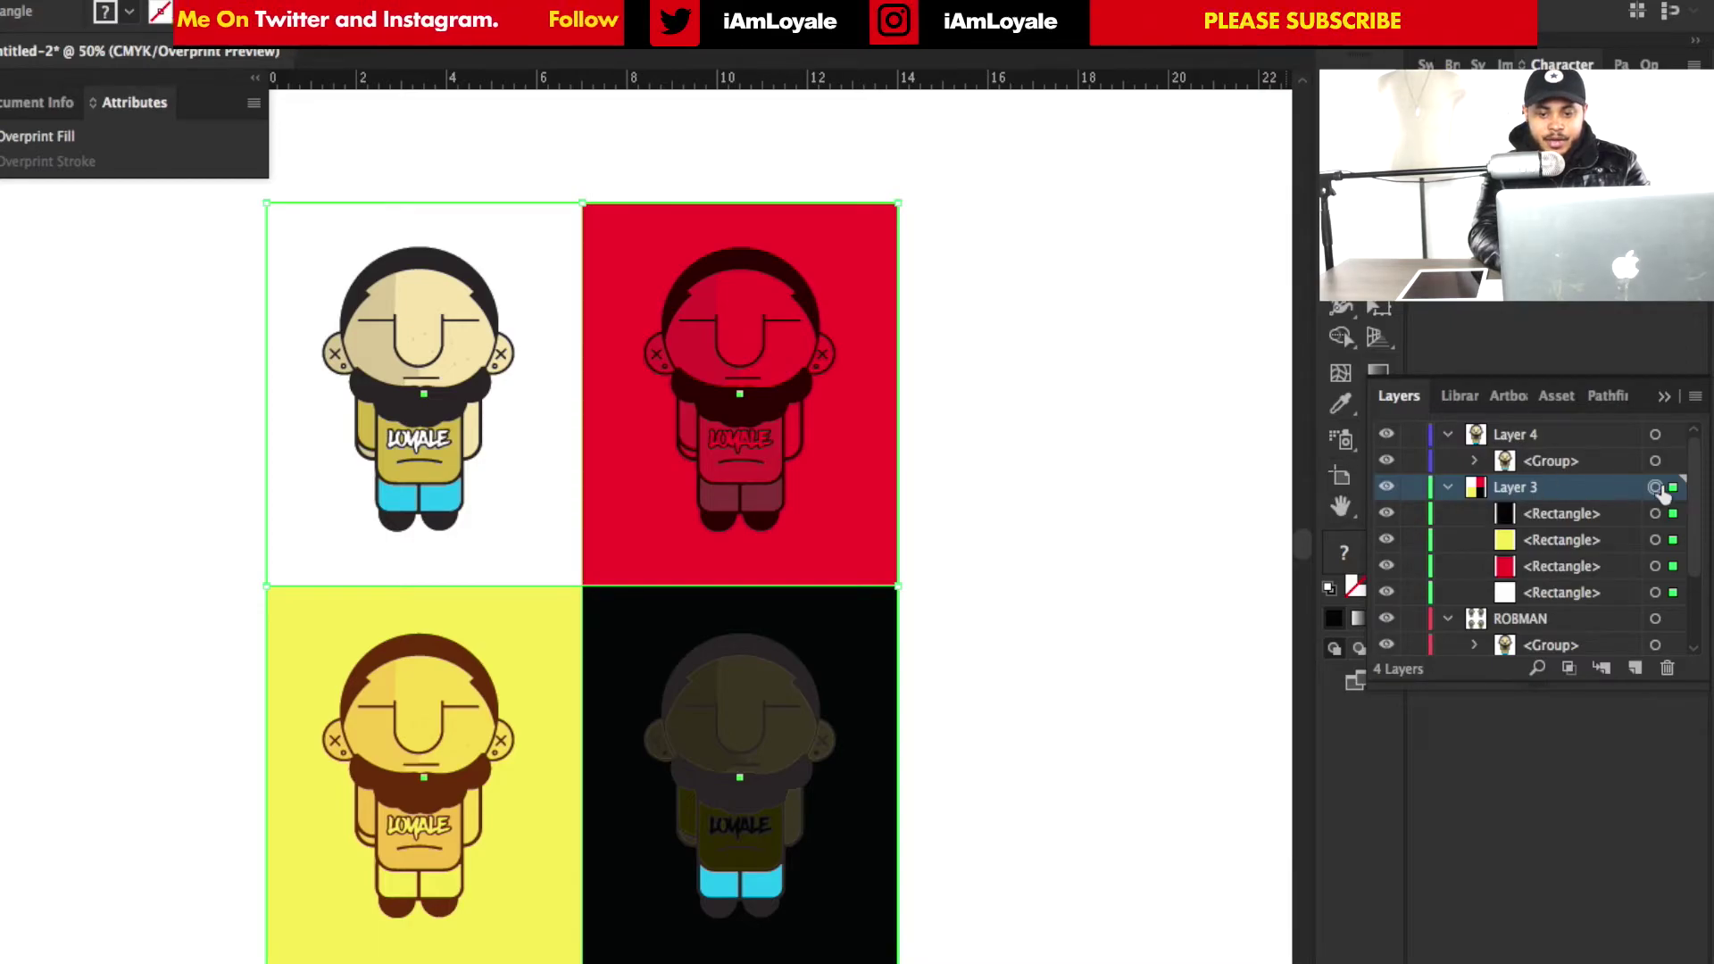
Rename the layer containing the four coloured rectangles as OVERPRINT
double_click(1515, 486)
text(OVERPRINT)
key(Return)
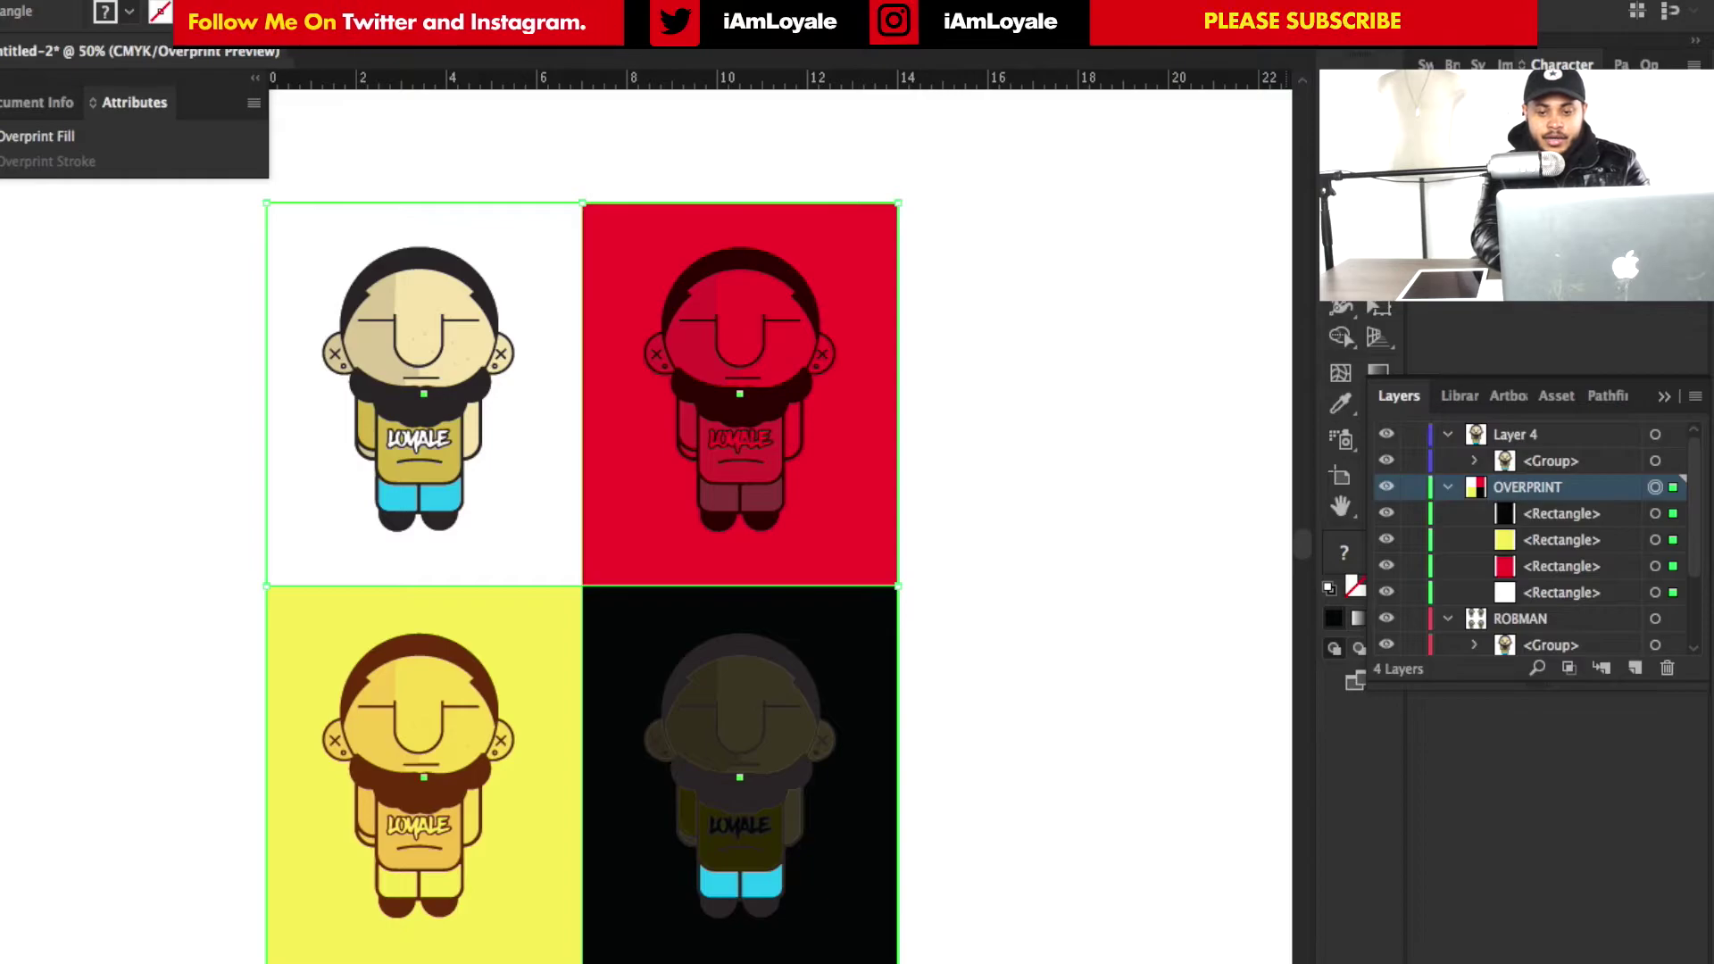
Make an opacity mask for the OVERPRINT layer and enter the mask for editing
key(F7)
click(1641, 271)
click(1546, 292)
click(1595, 318)
key(F7)
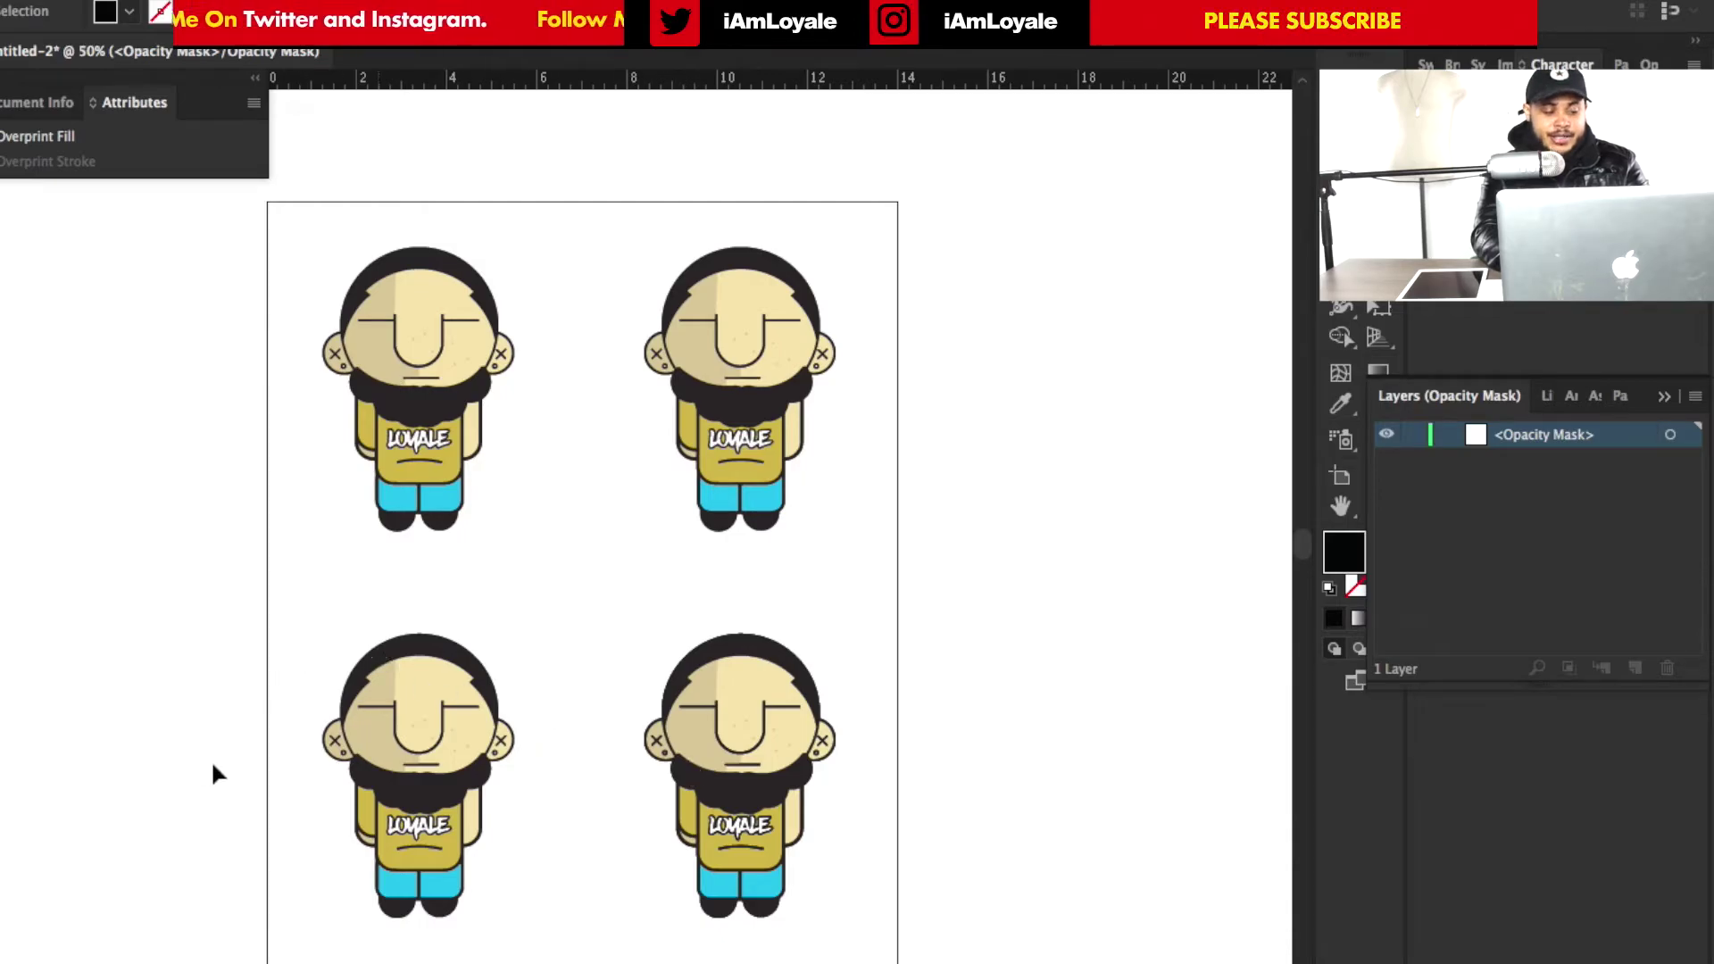
Paste the grunge texture into the OVERPRINT layer's opacity mask, position it to cover the whole artboard, and leave mask editing
key(ctrl+v)
drag(1058, 464, 901, 905)
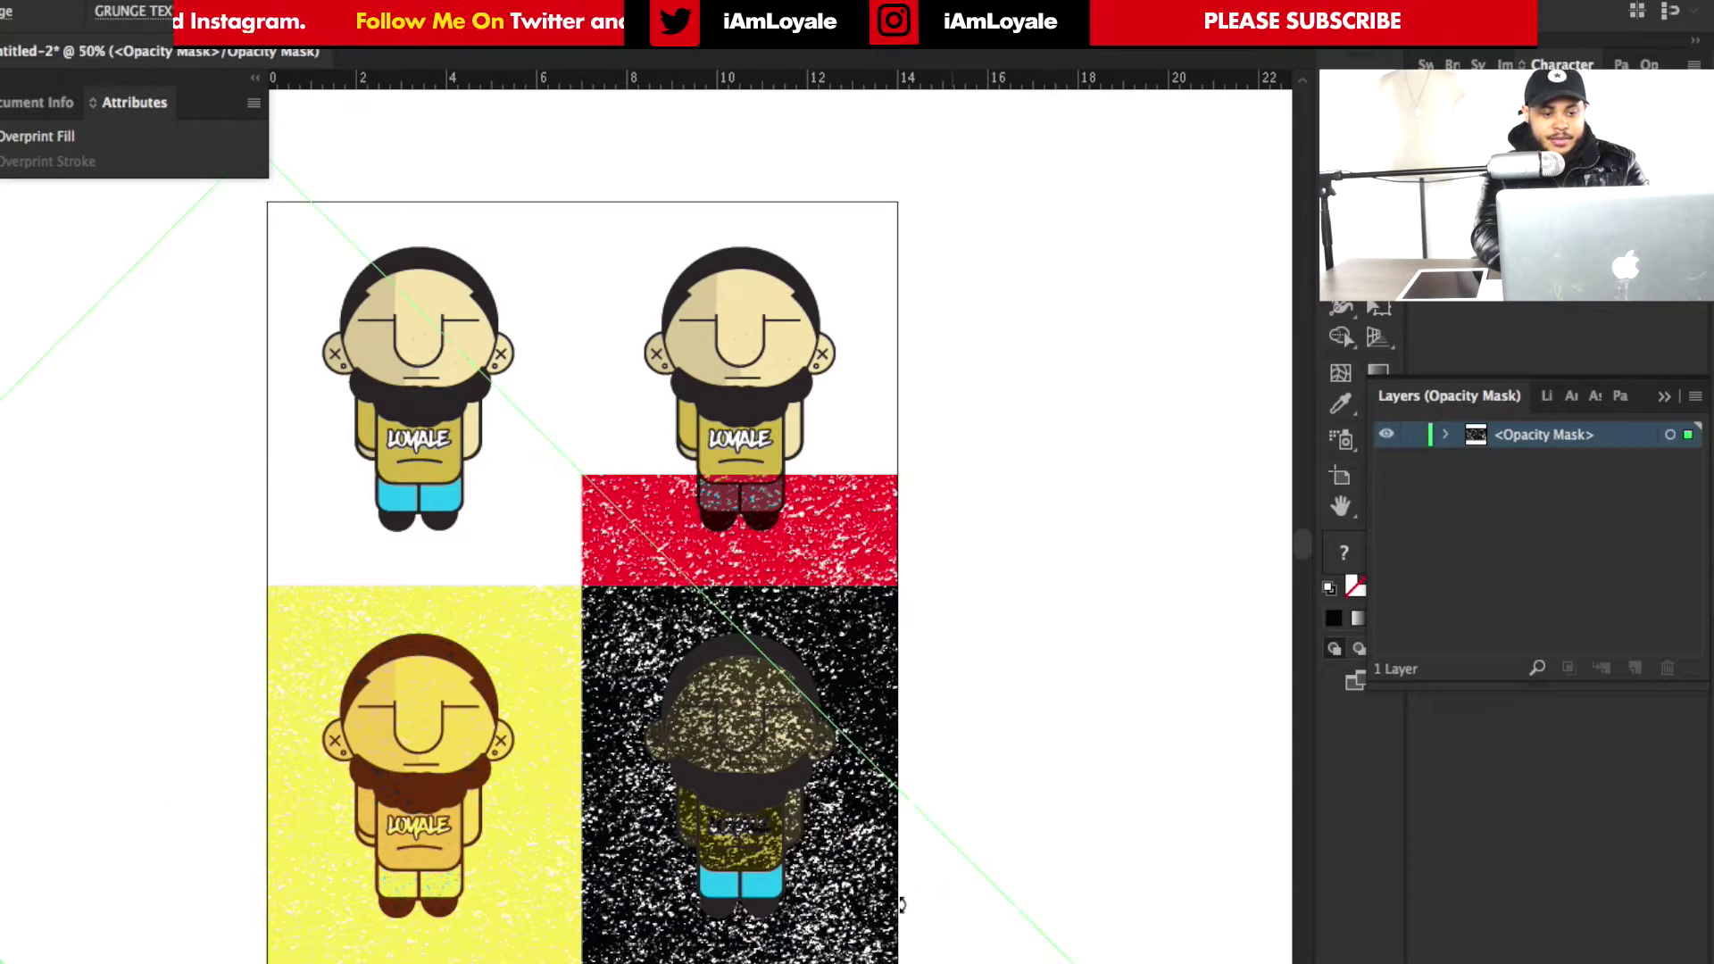
key(cmd+z)
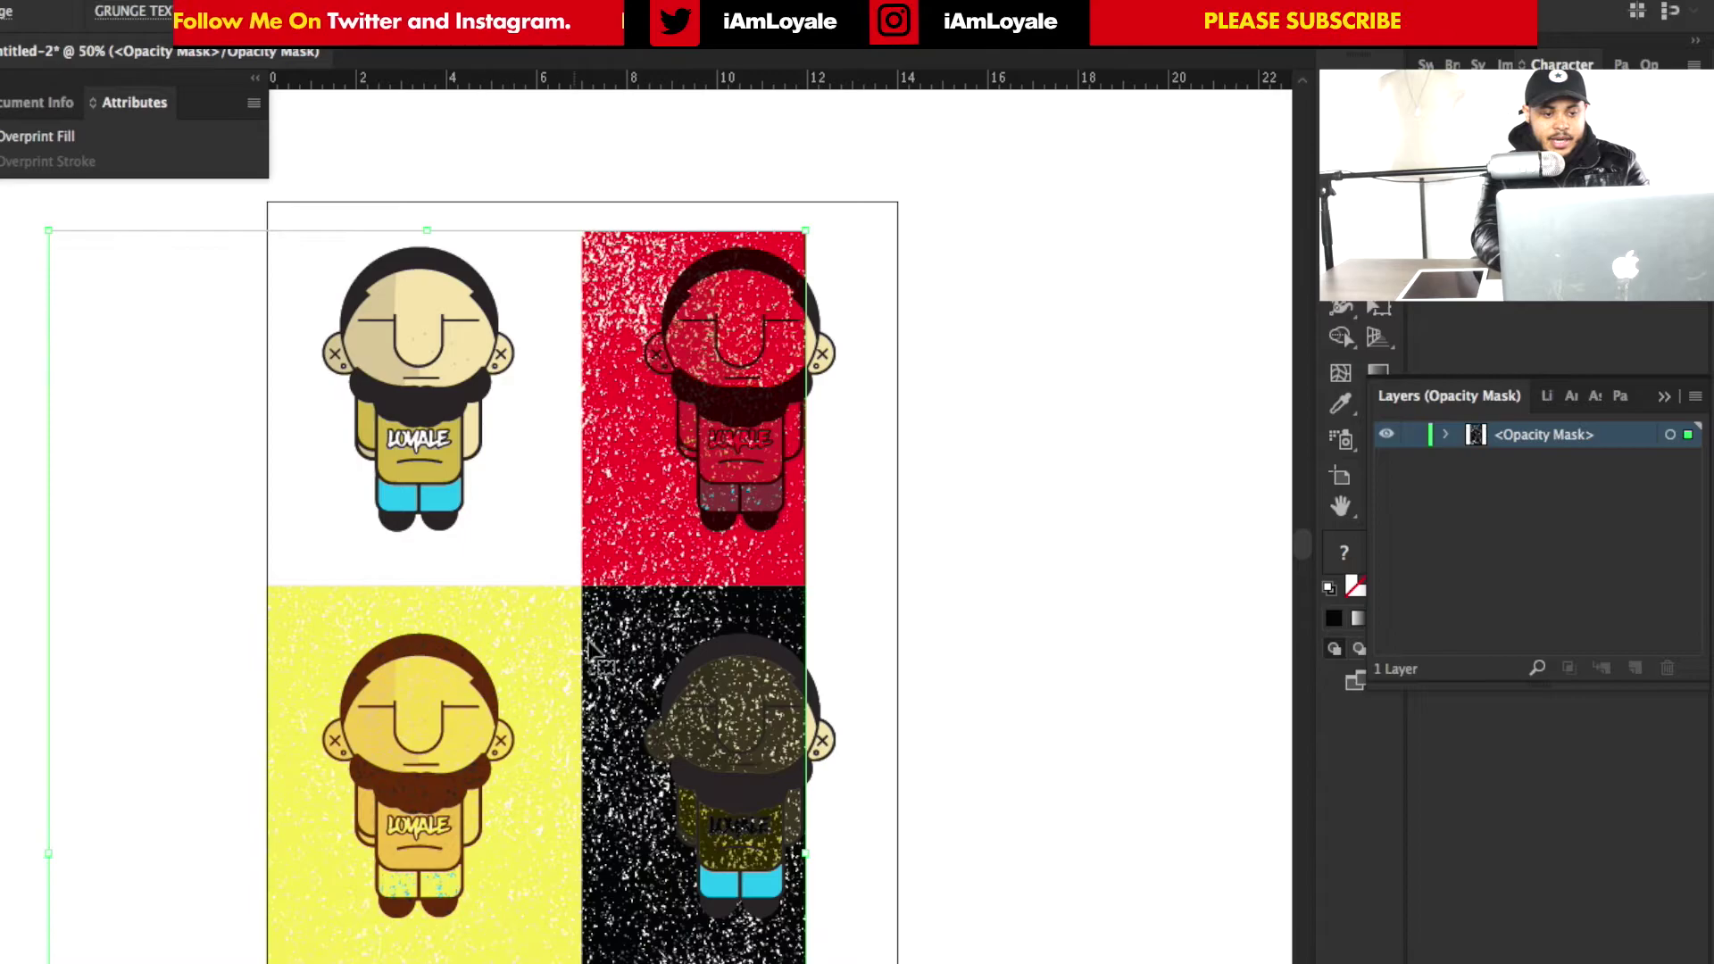
drag(609, 563, 782, 446)
click(1086, 434)
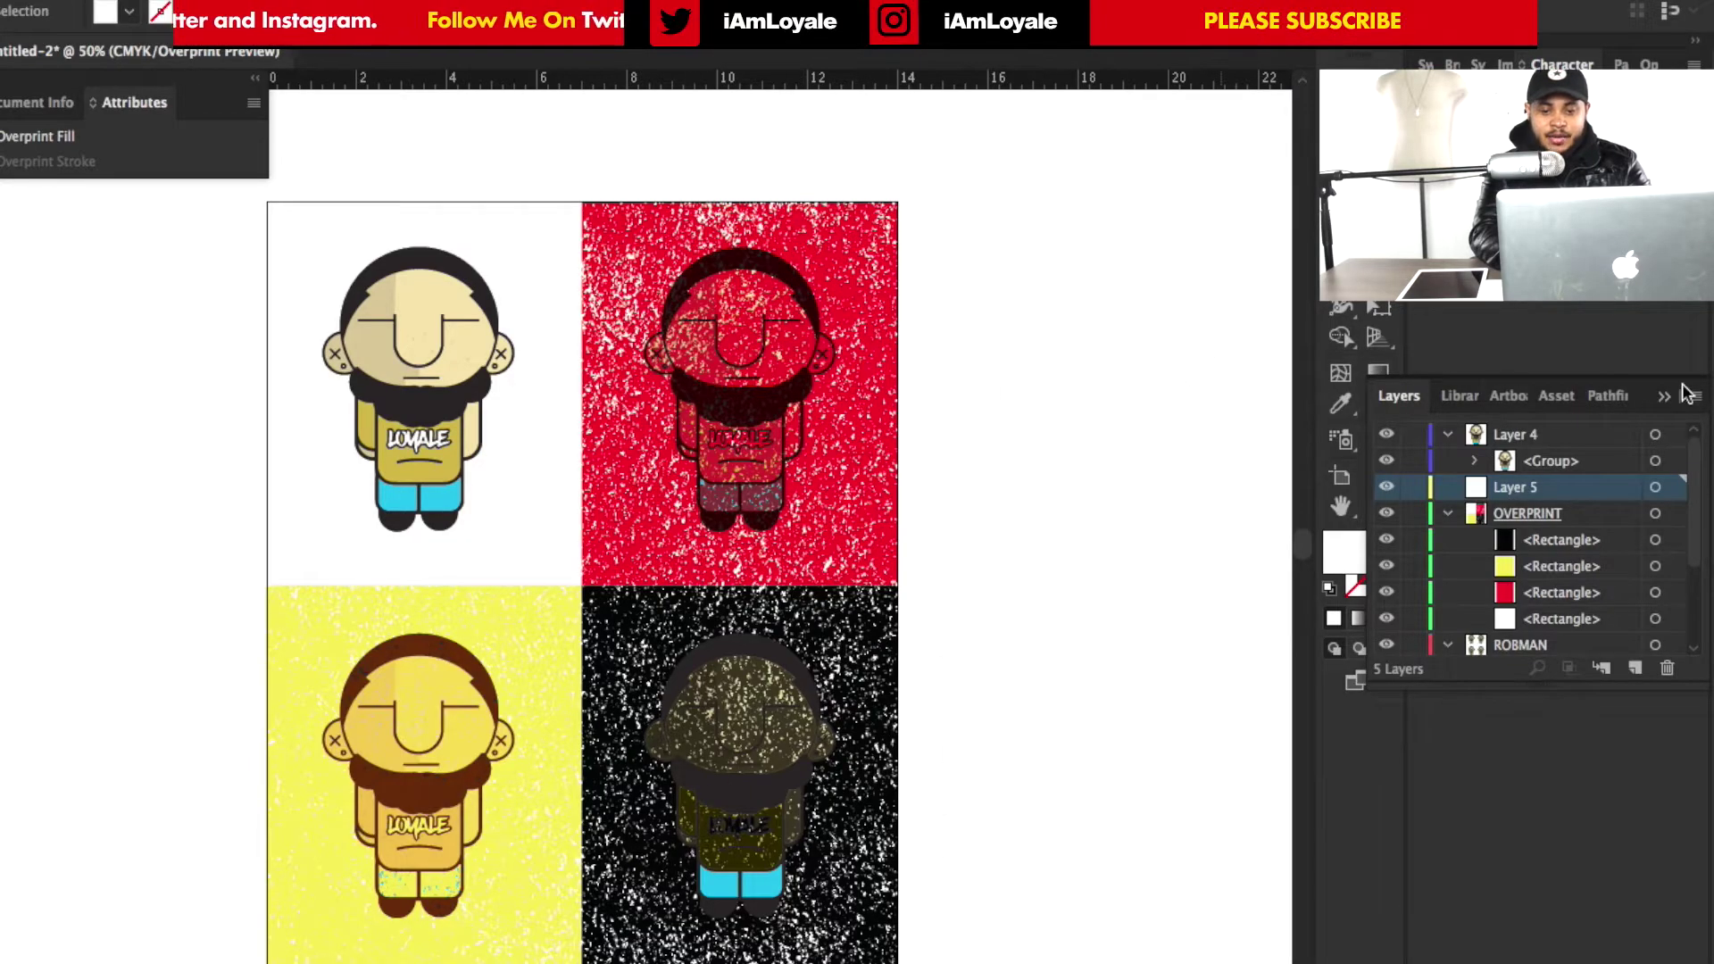
Select the artwork on Layer 4 and collapse the expanded Layer 4, OVERPRINT and ROBMAN layers
click(1656, 435)
click(171, 2)
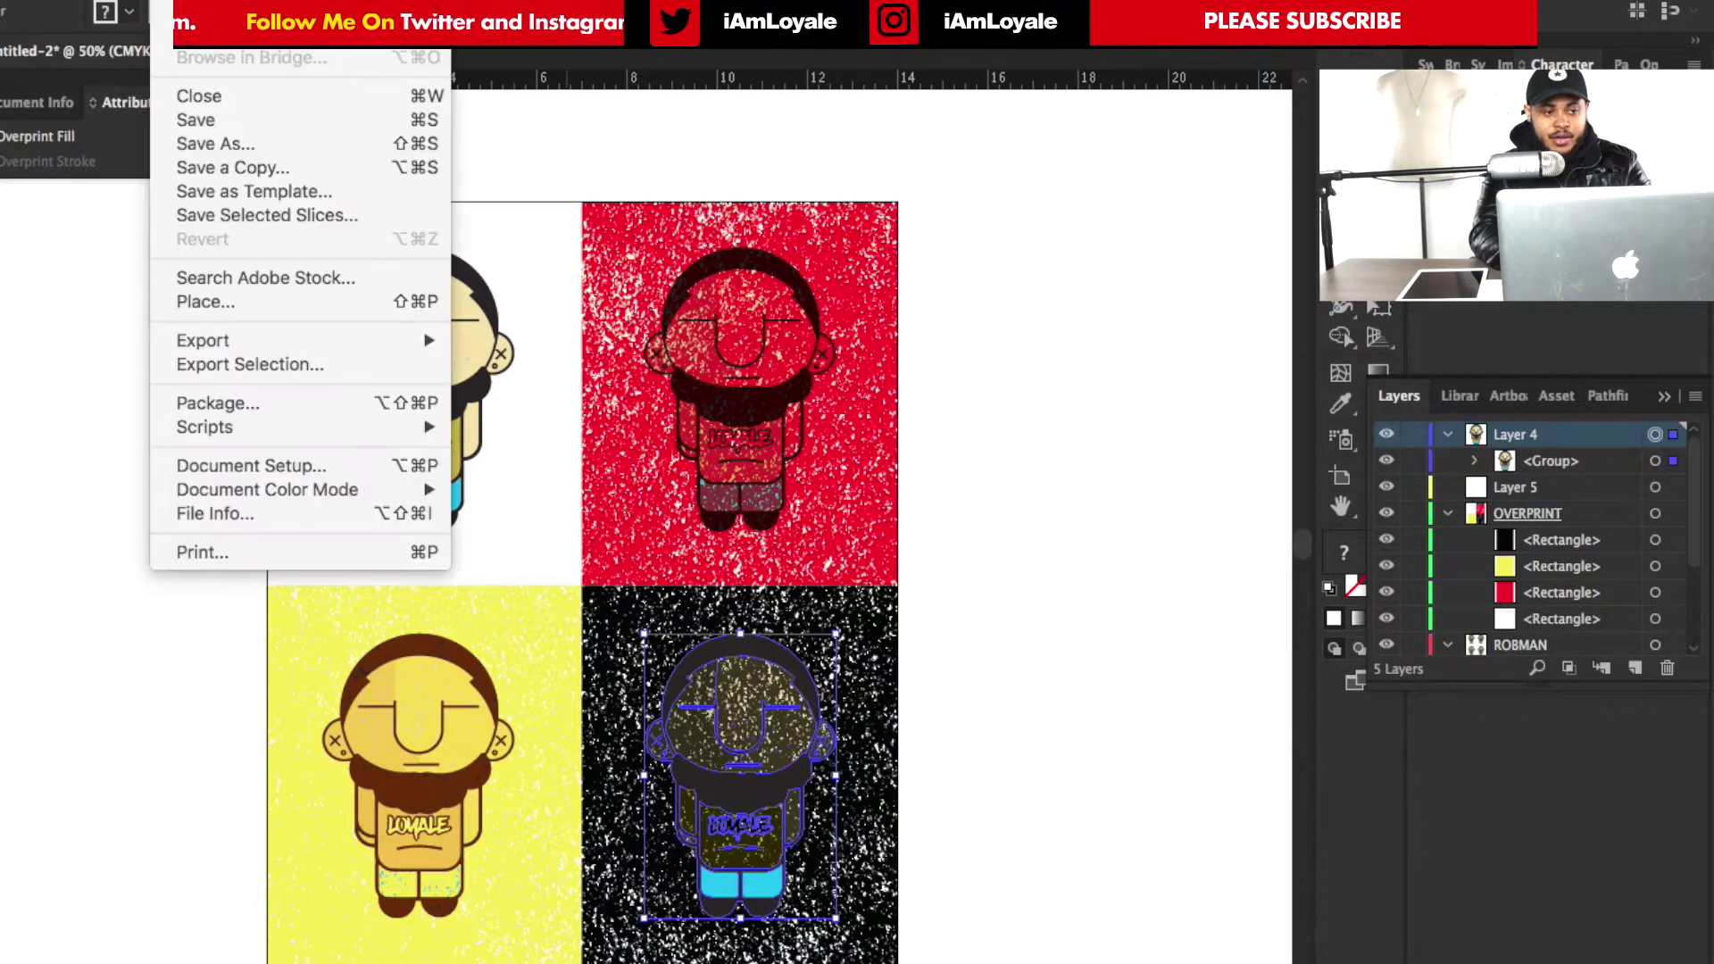
click(1036, 333)
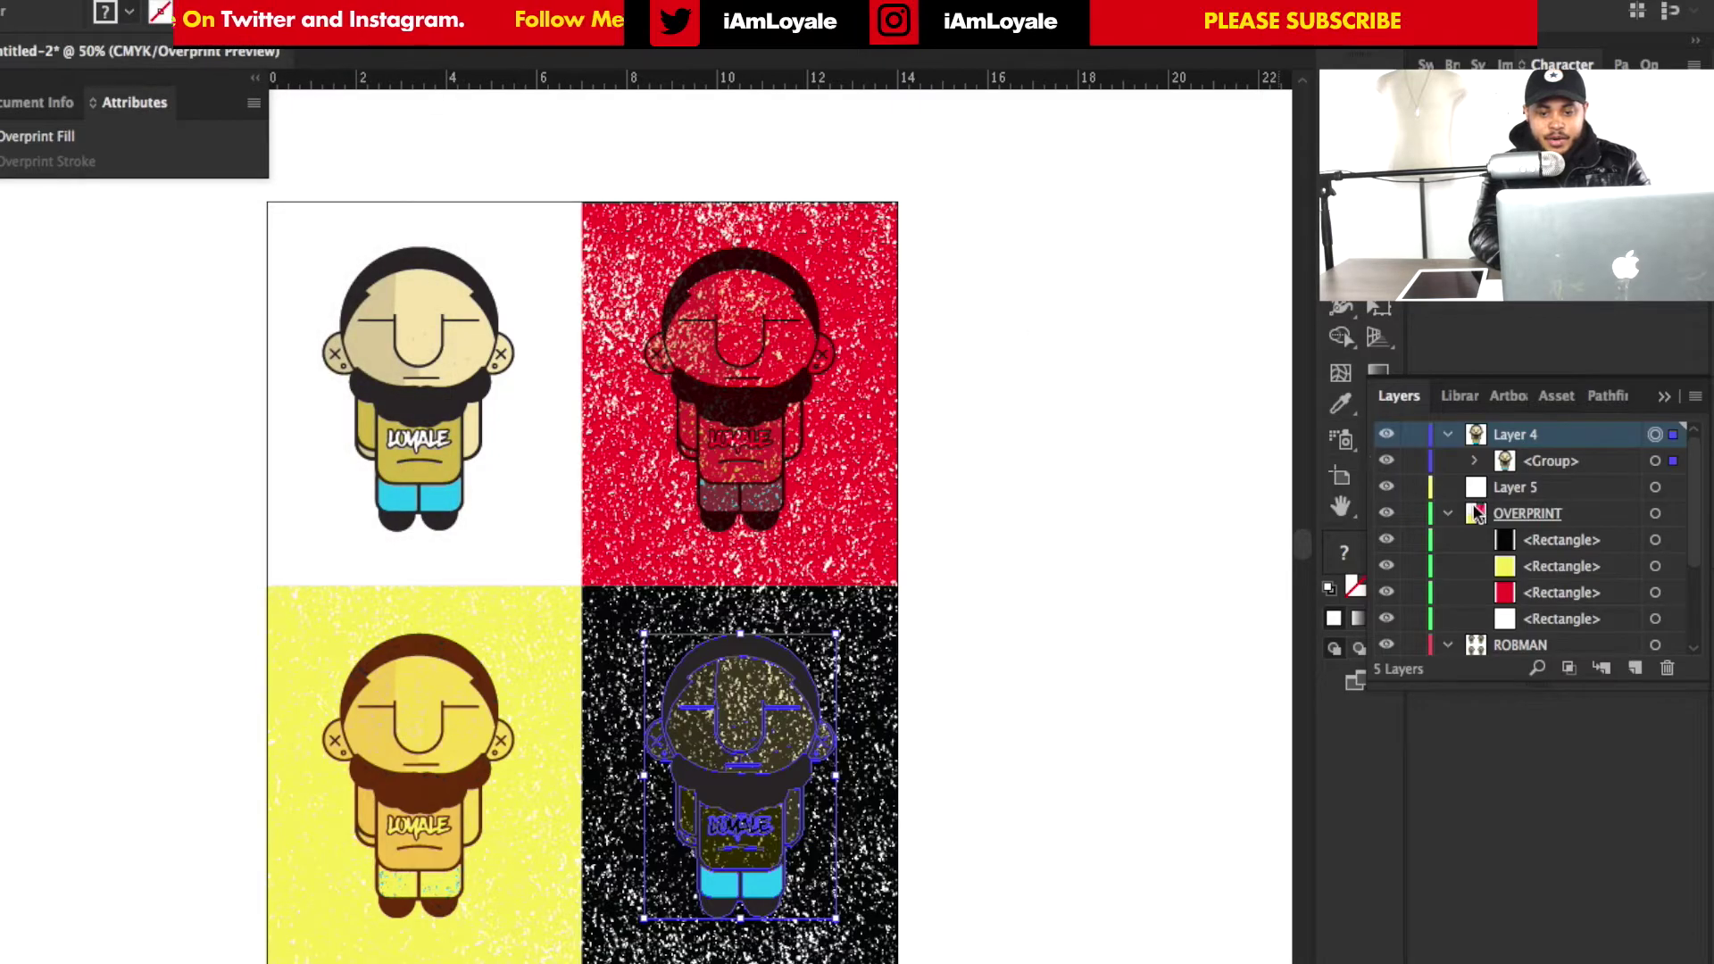
click(1445, 514)
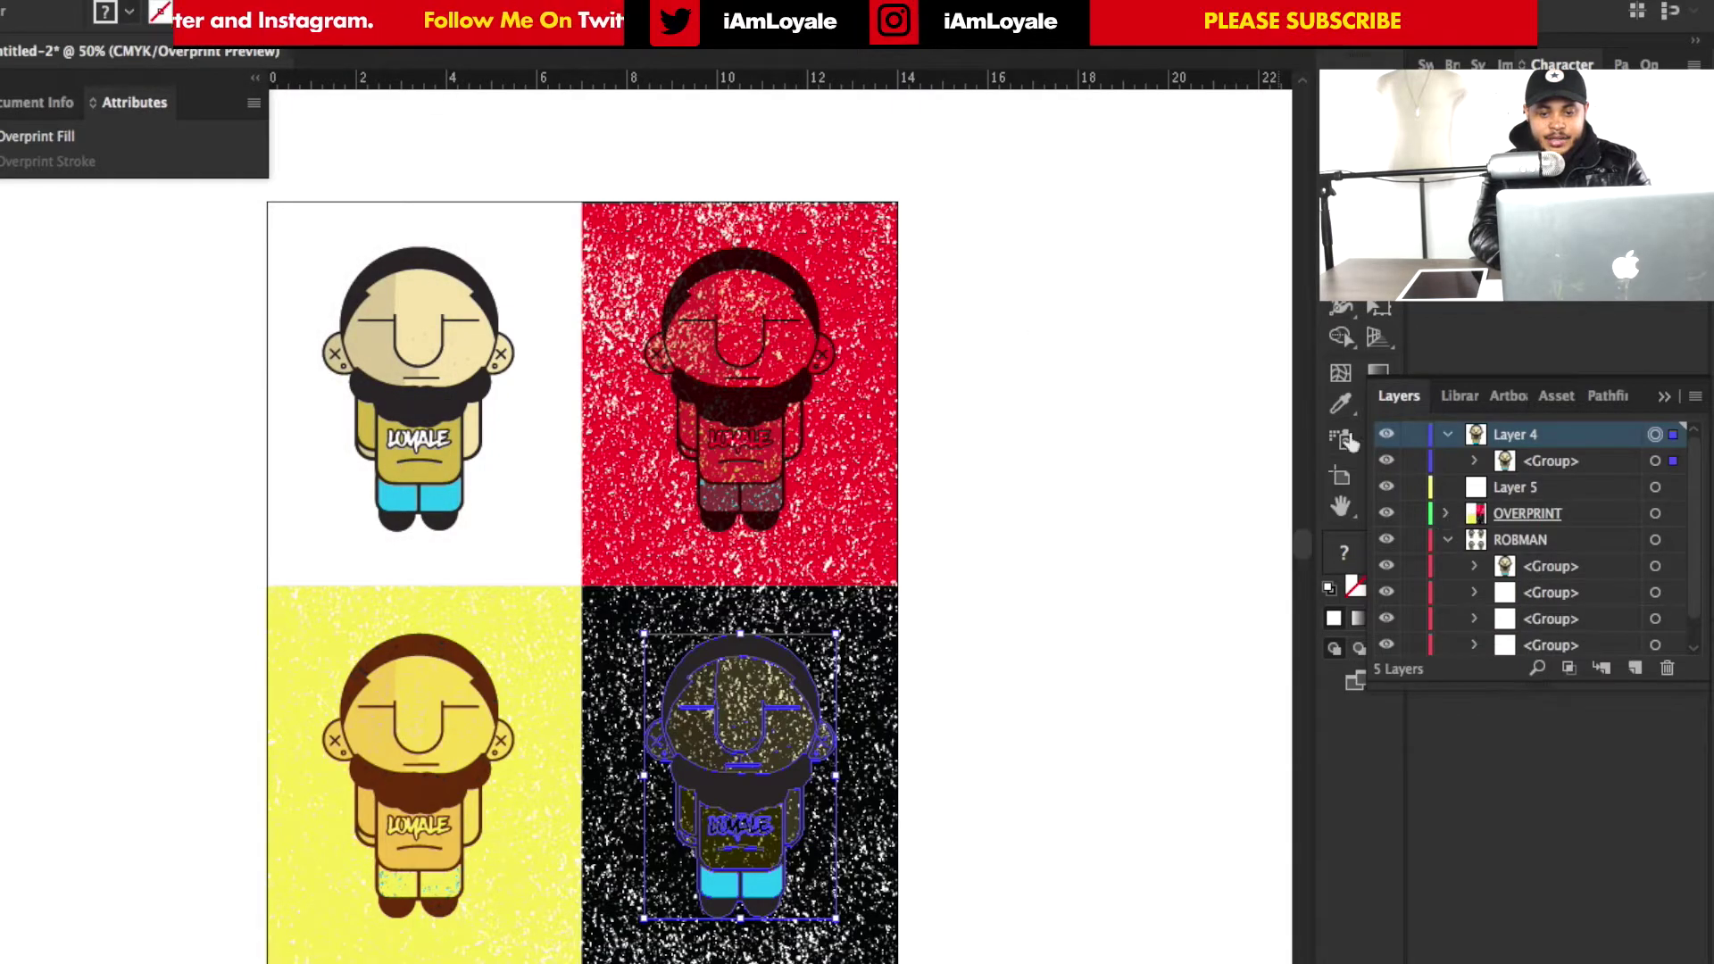
click(1447, 435)
click(1448, 513)
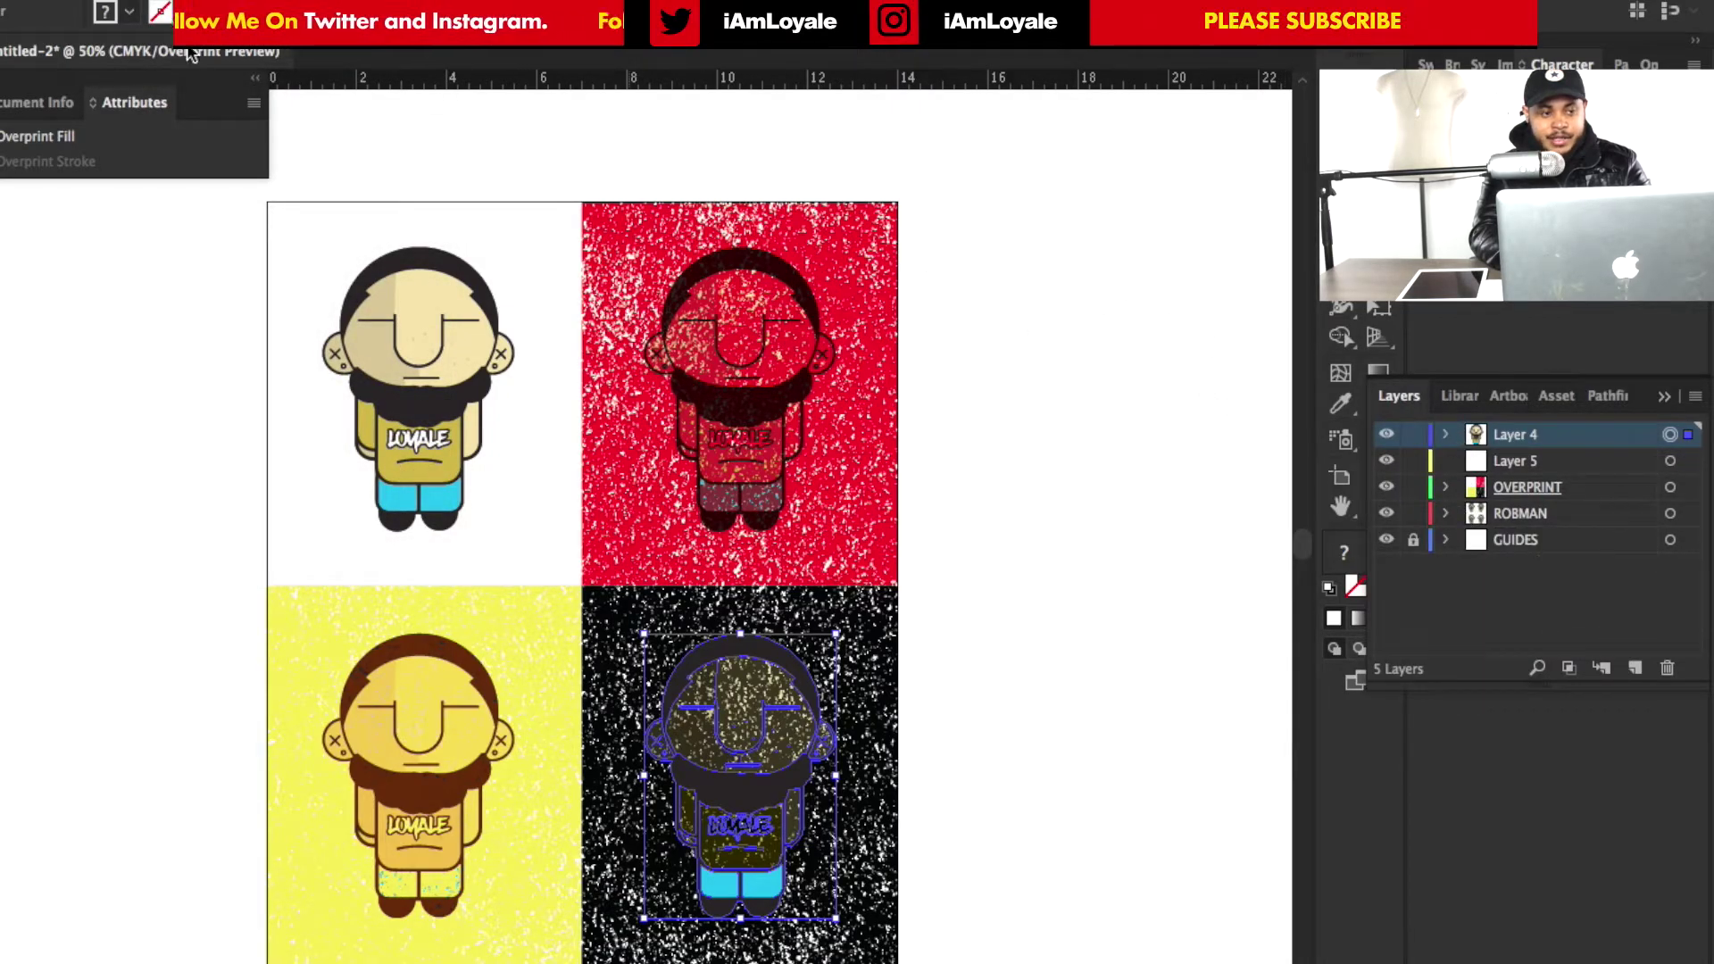
Export the poster as OVERPRINT.png at High (300 ppi) resolution with Type Optimized anti-aliasing and a transparent background
click(170, 10)
mouse_move(265, 335)
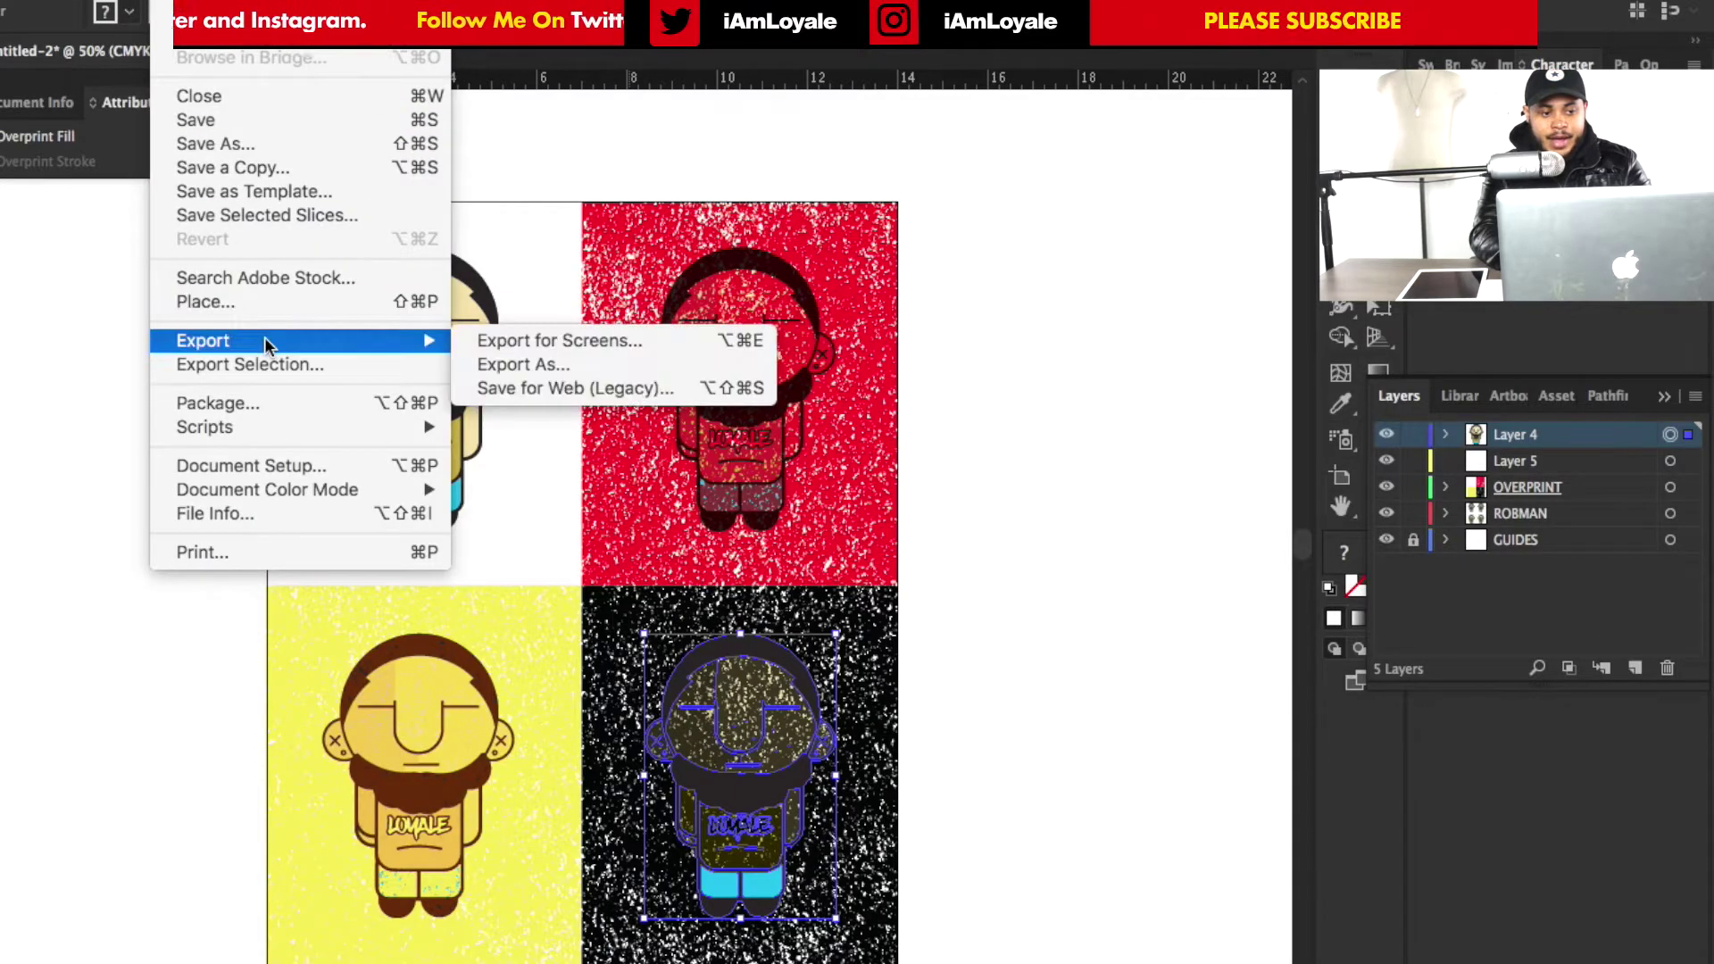
click(600, 373)
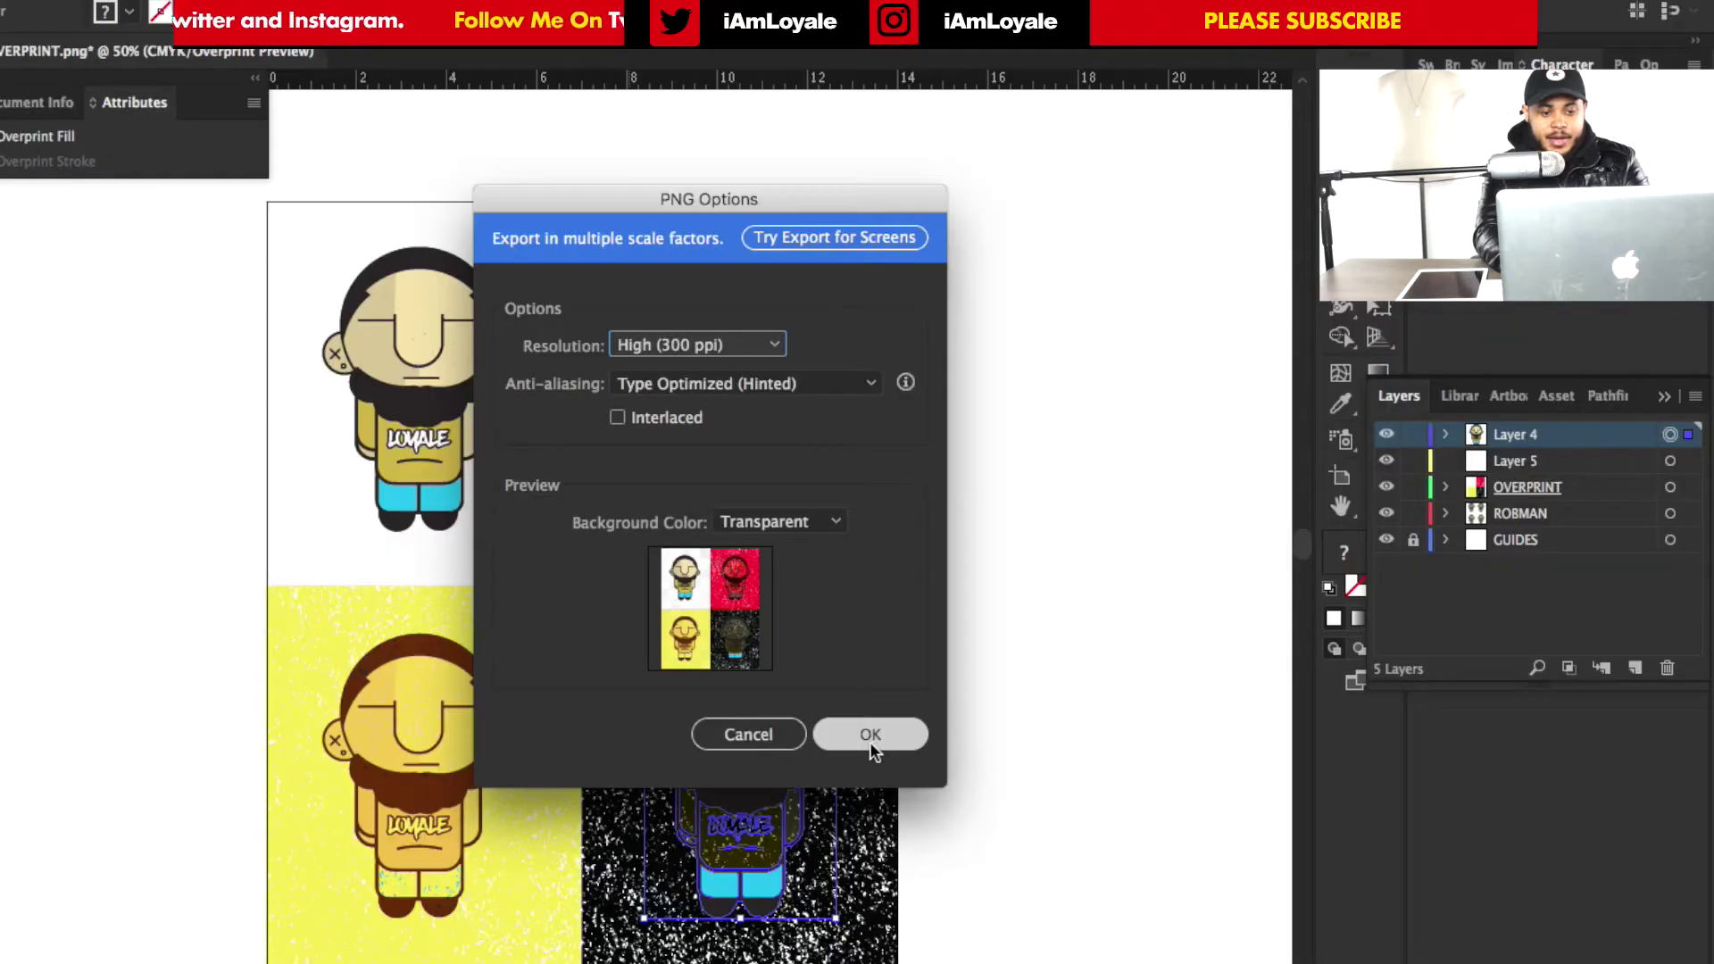
click(871, 748)
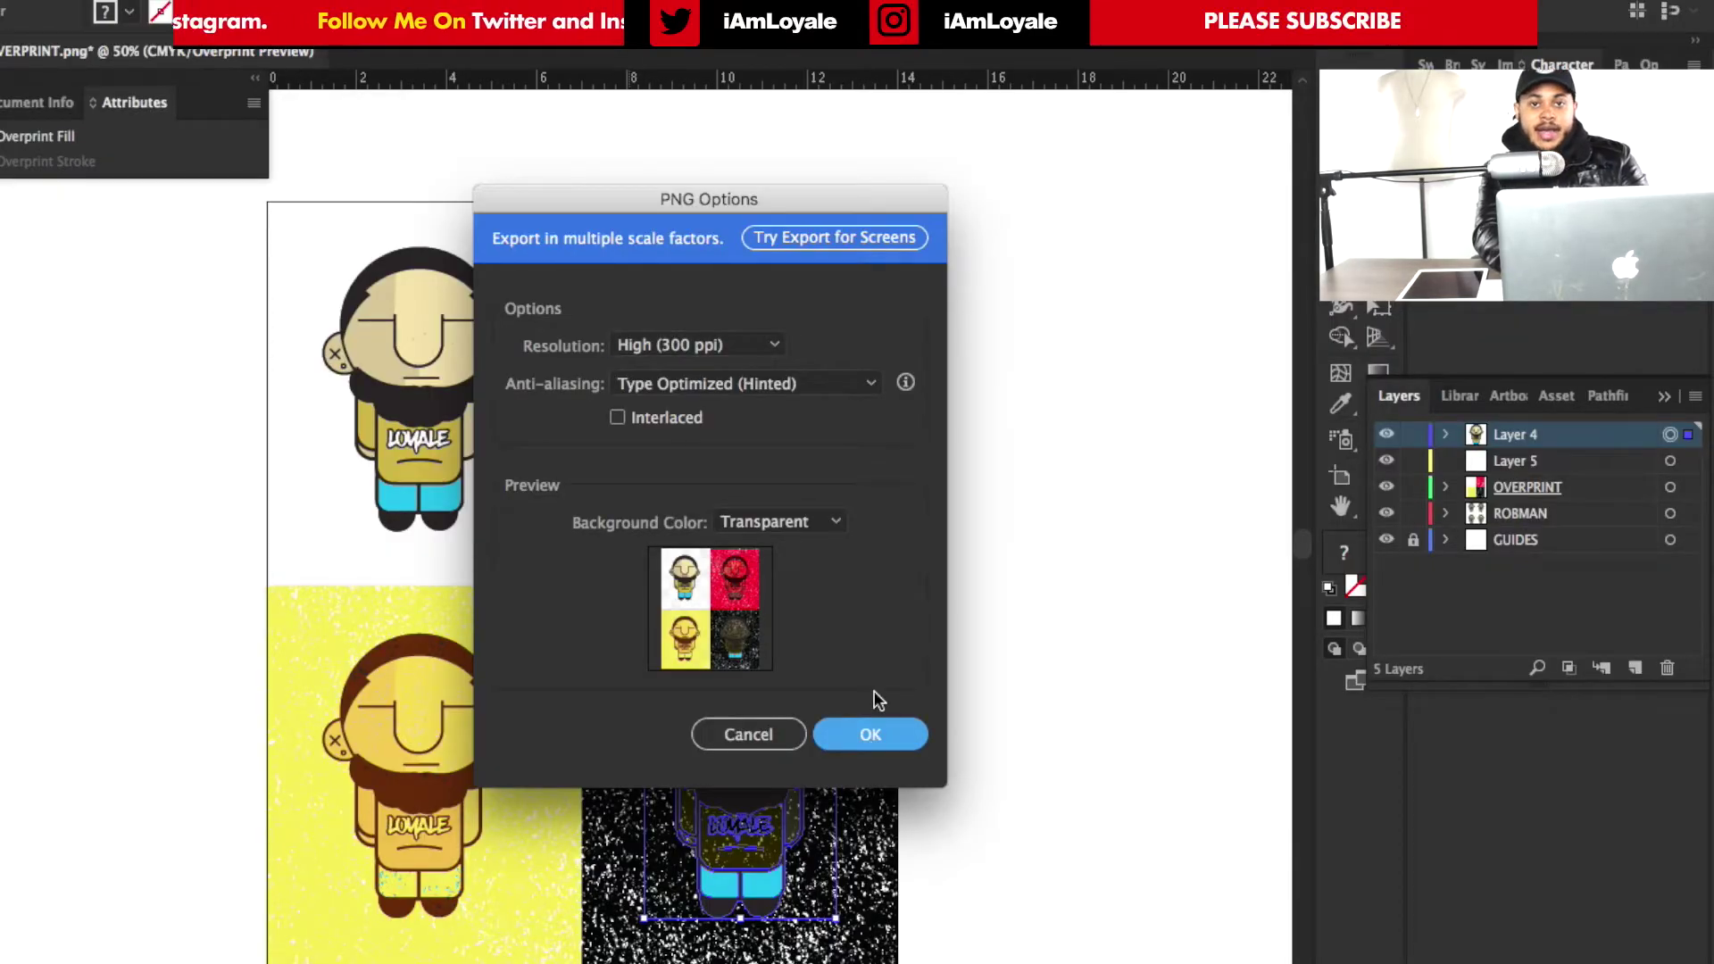
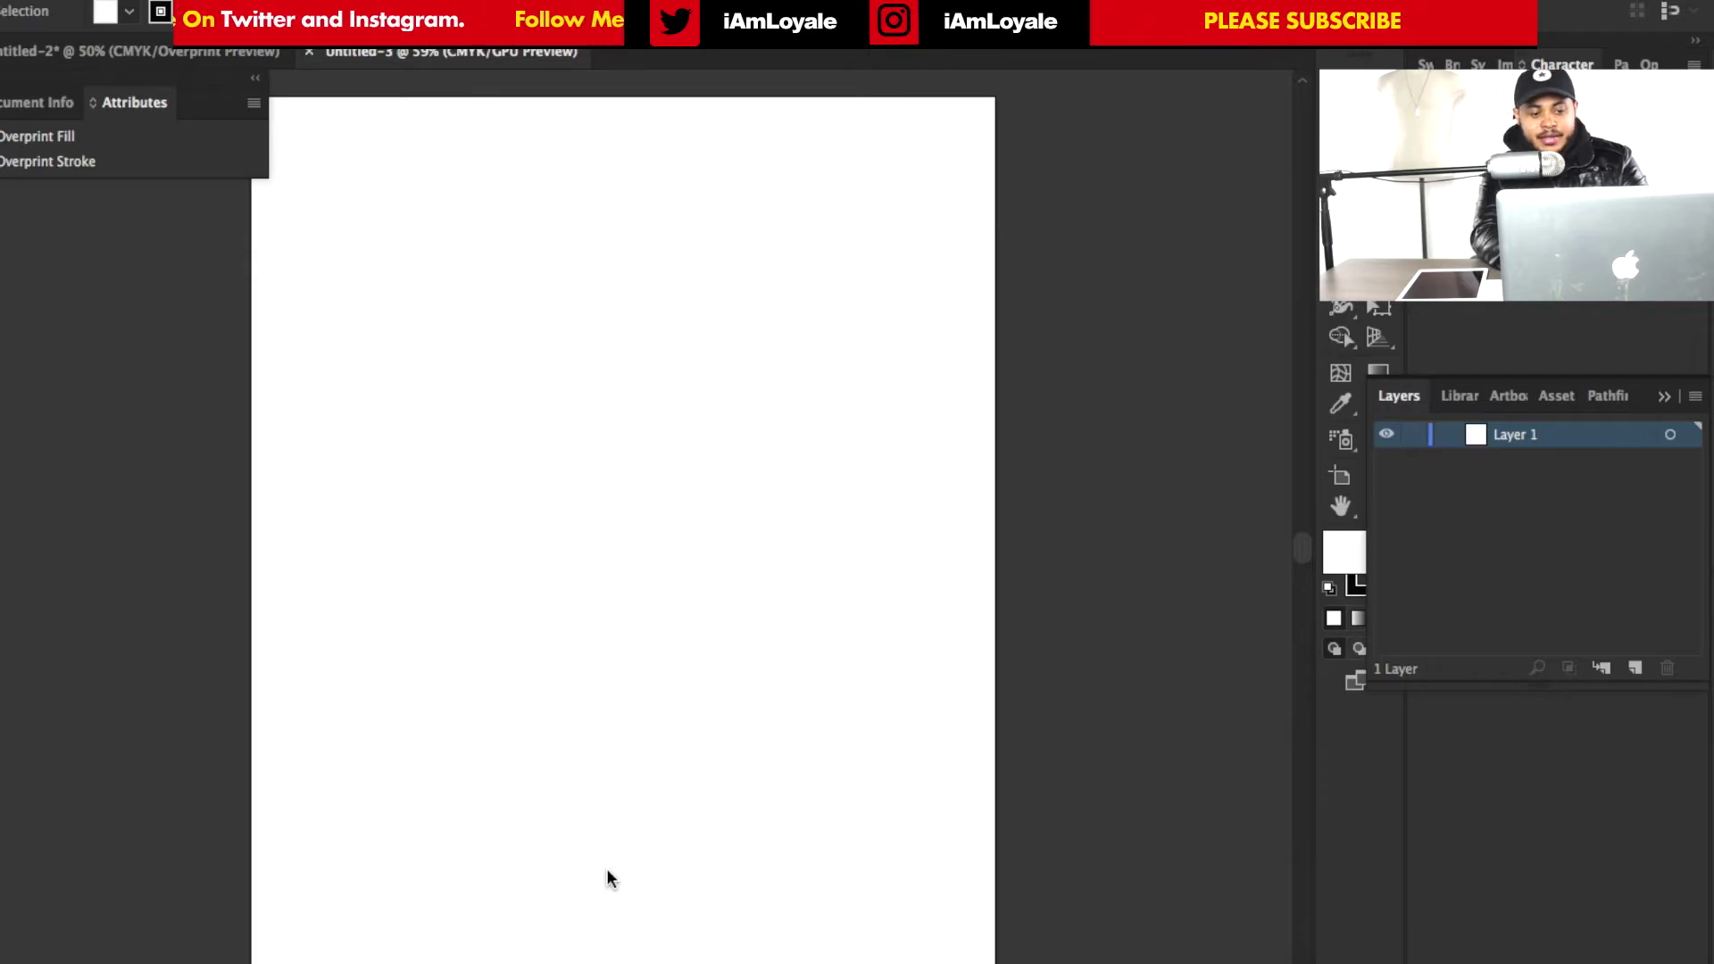
Place the exported OVERPRINT.png over the blank artboard of the new document and convert it with Image Trace
key(ctrl+v)
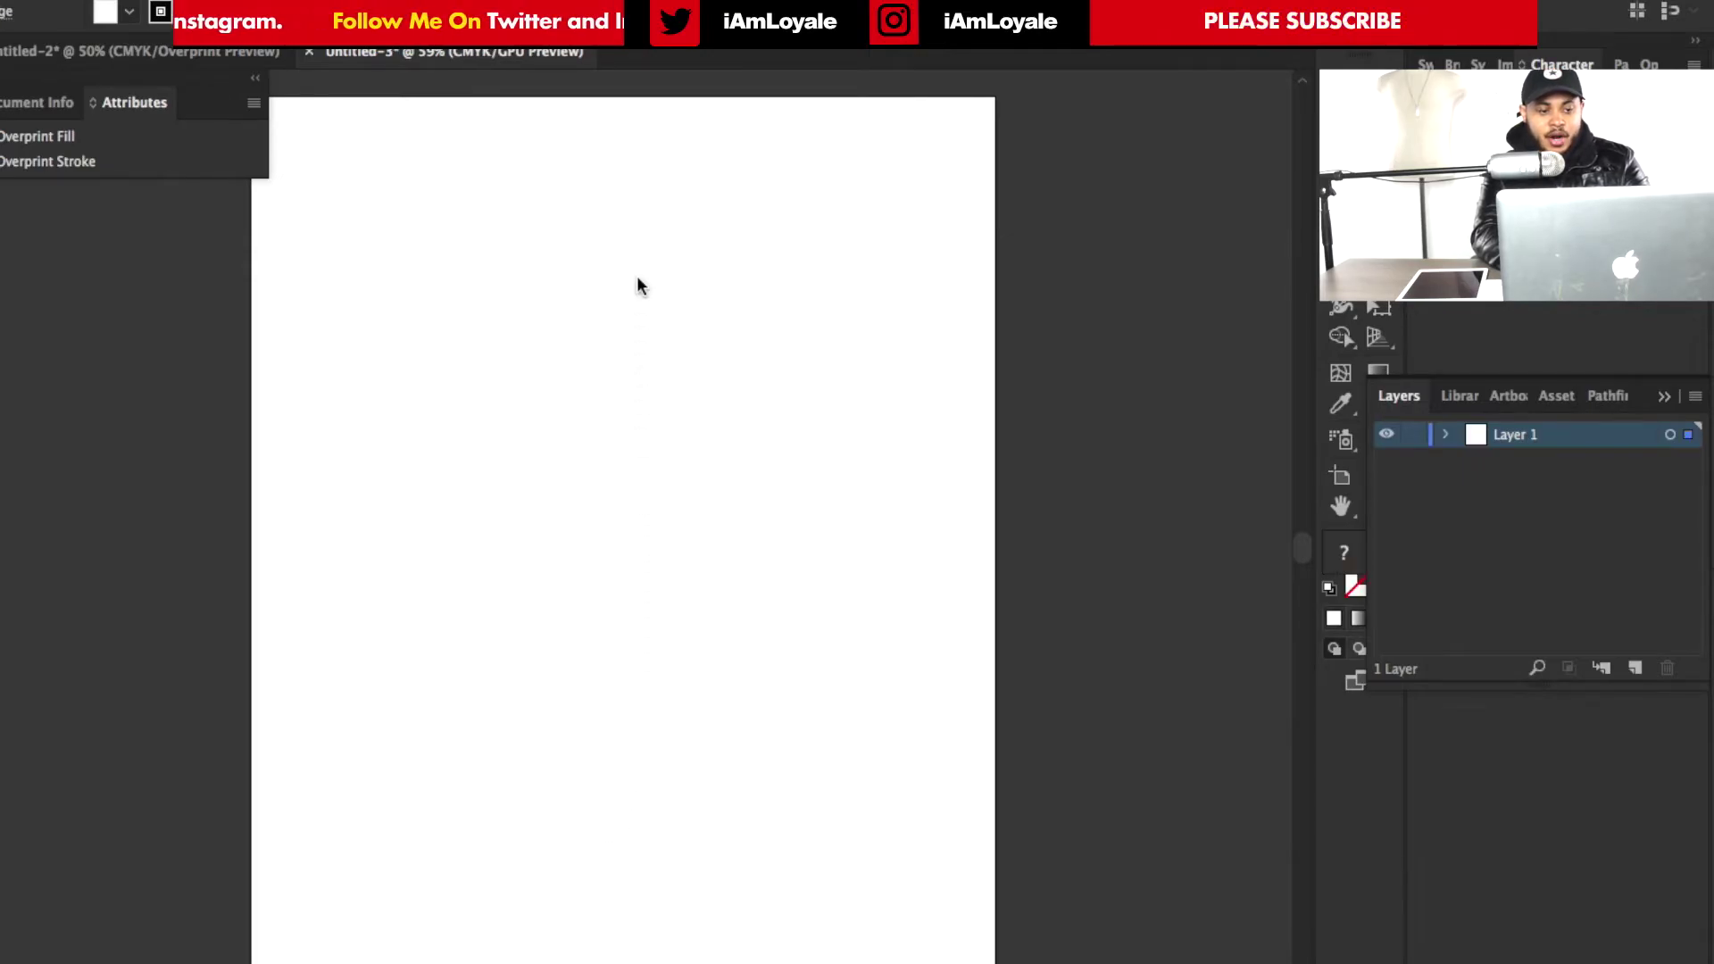
drag(740, 440, 752, 179)
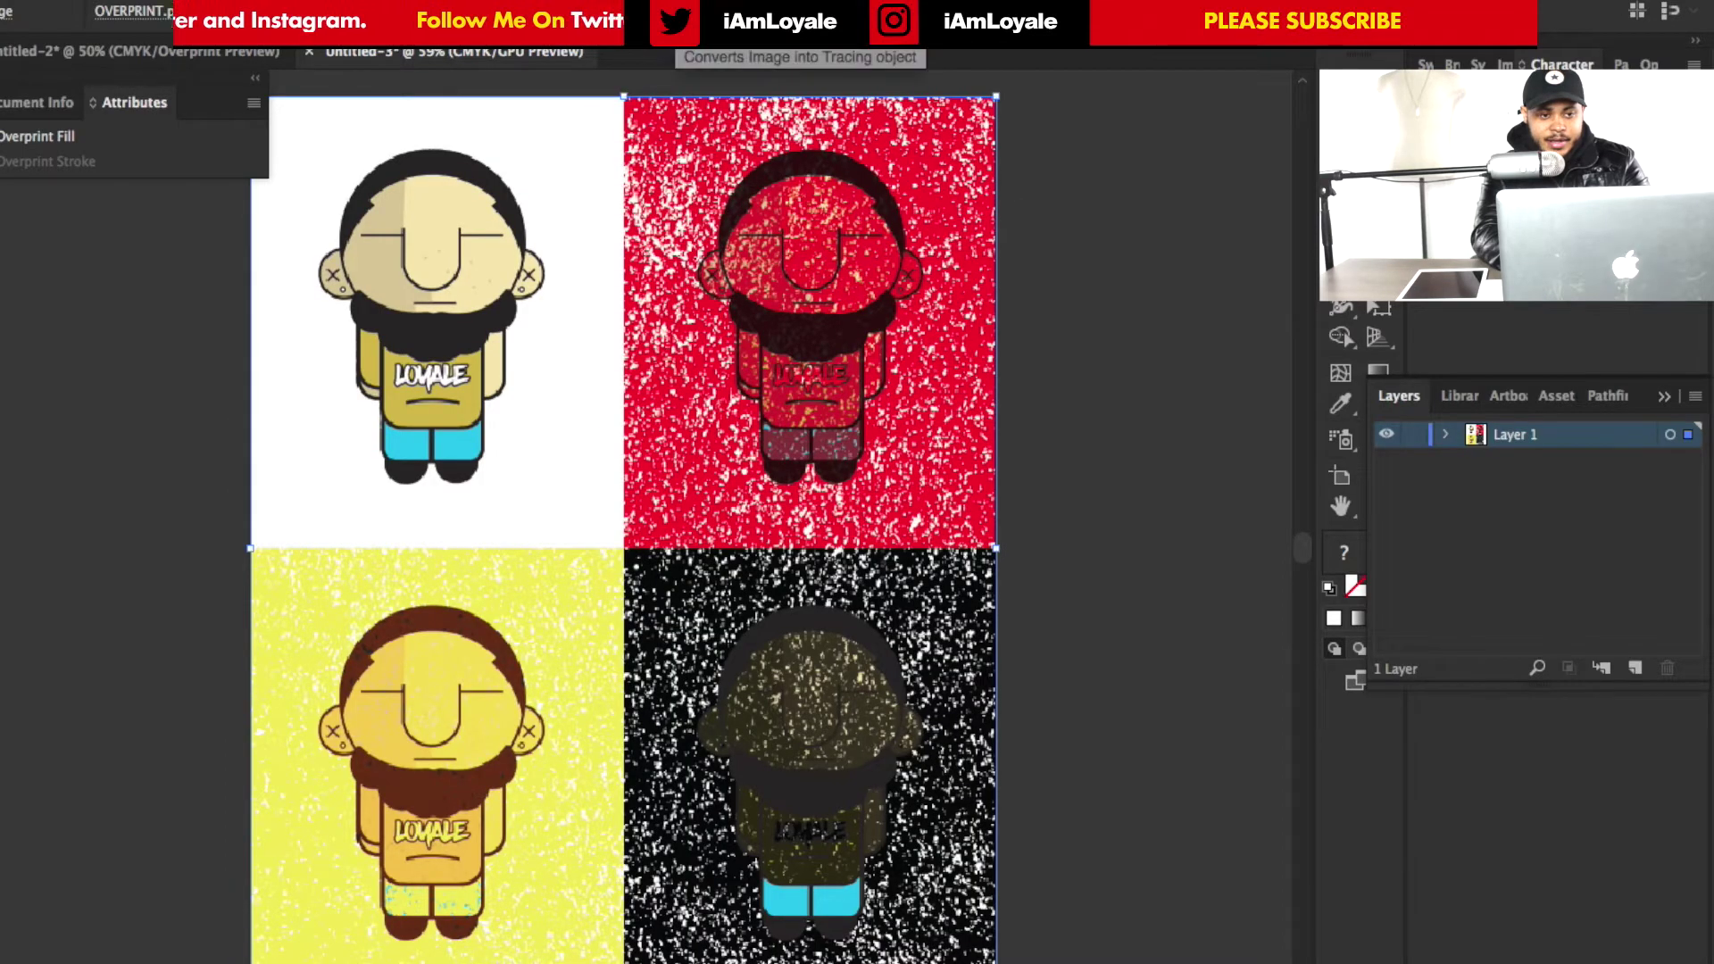
click(684, 14)
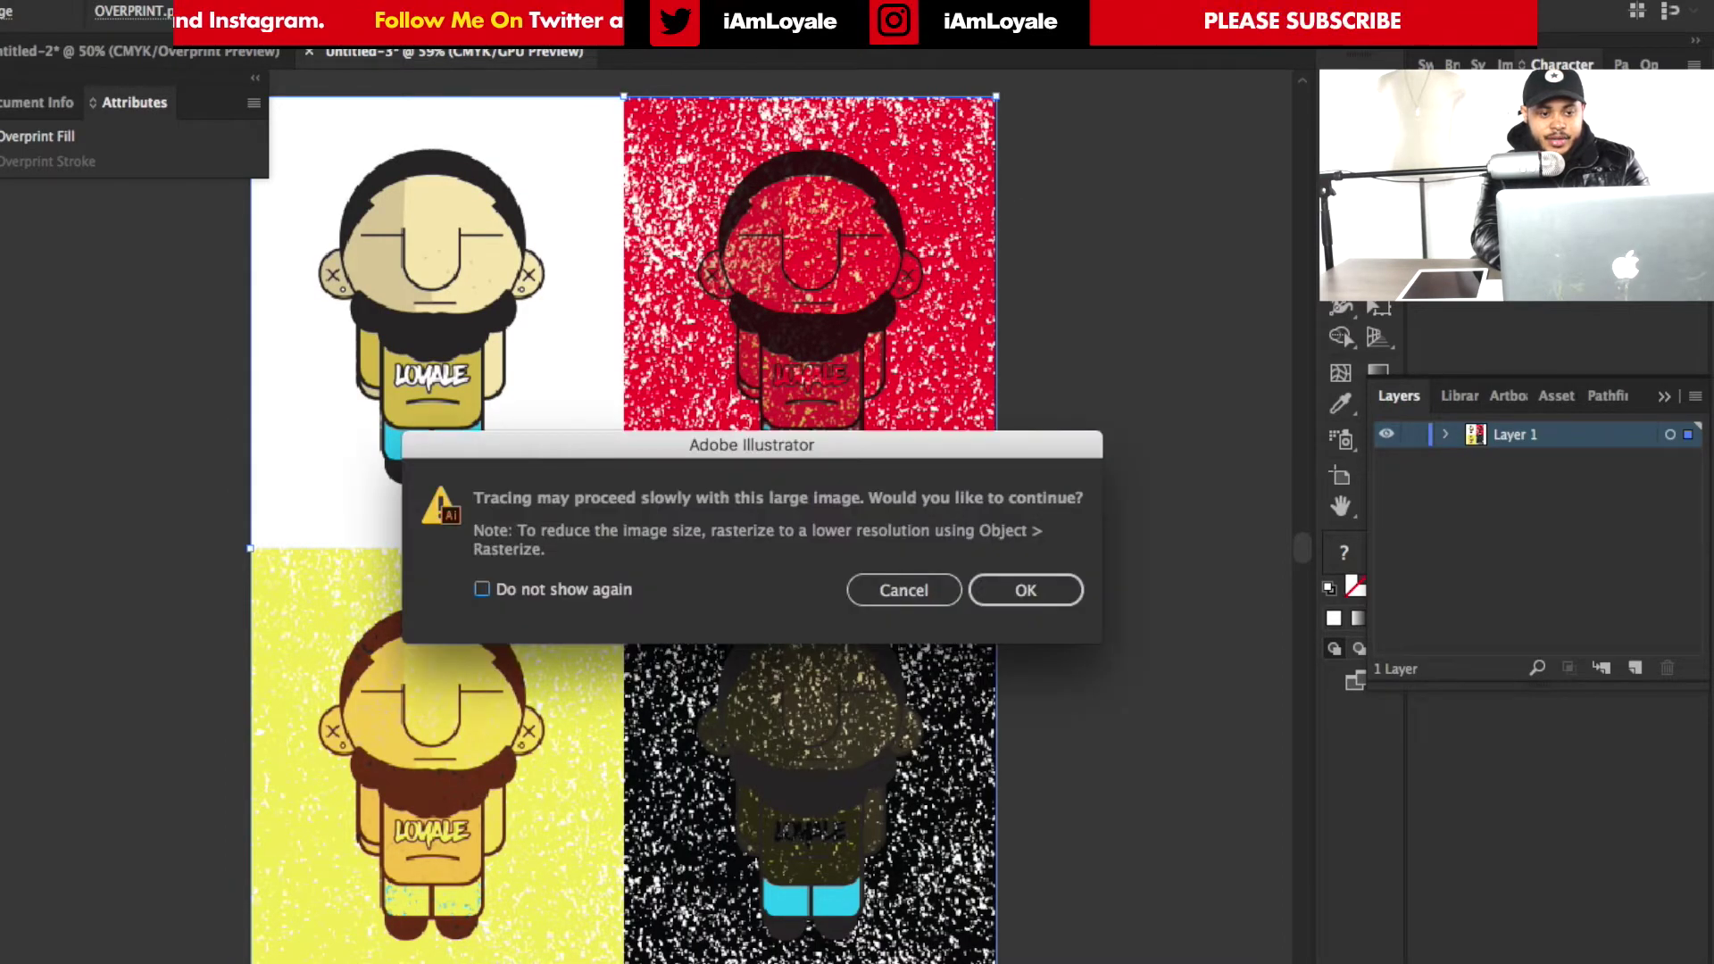
click(1026, 591)
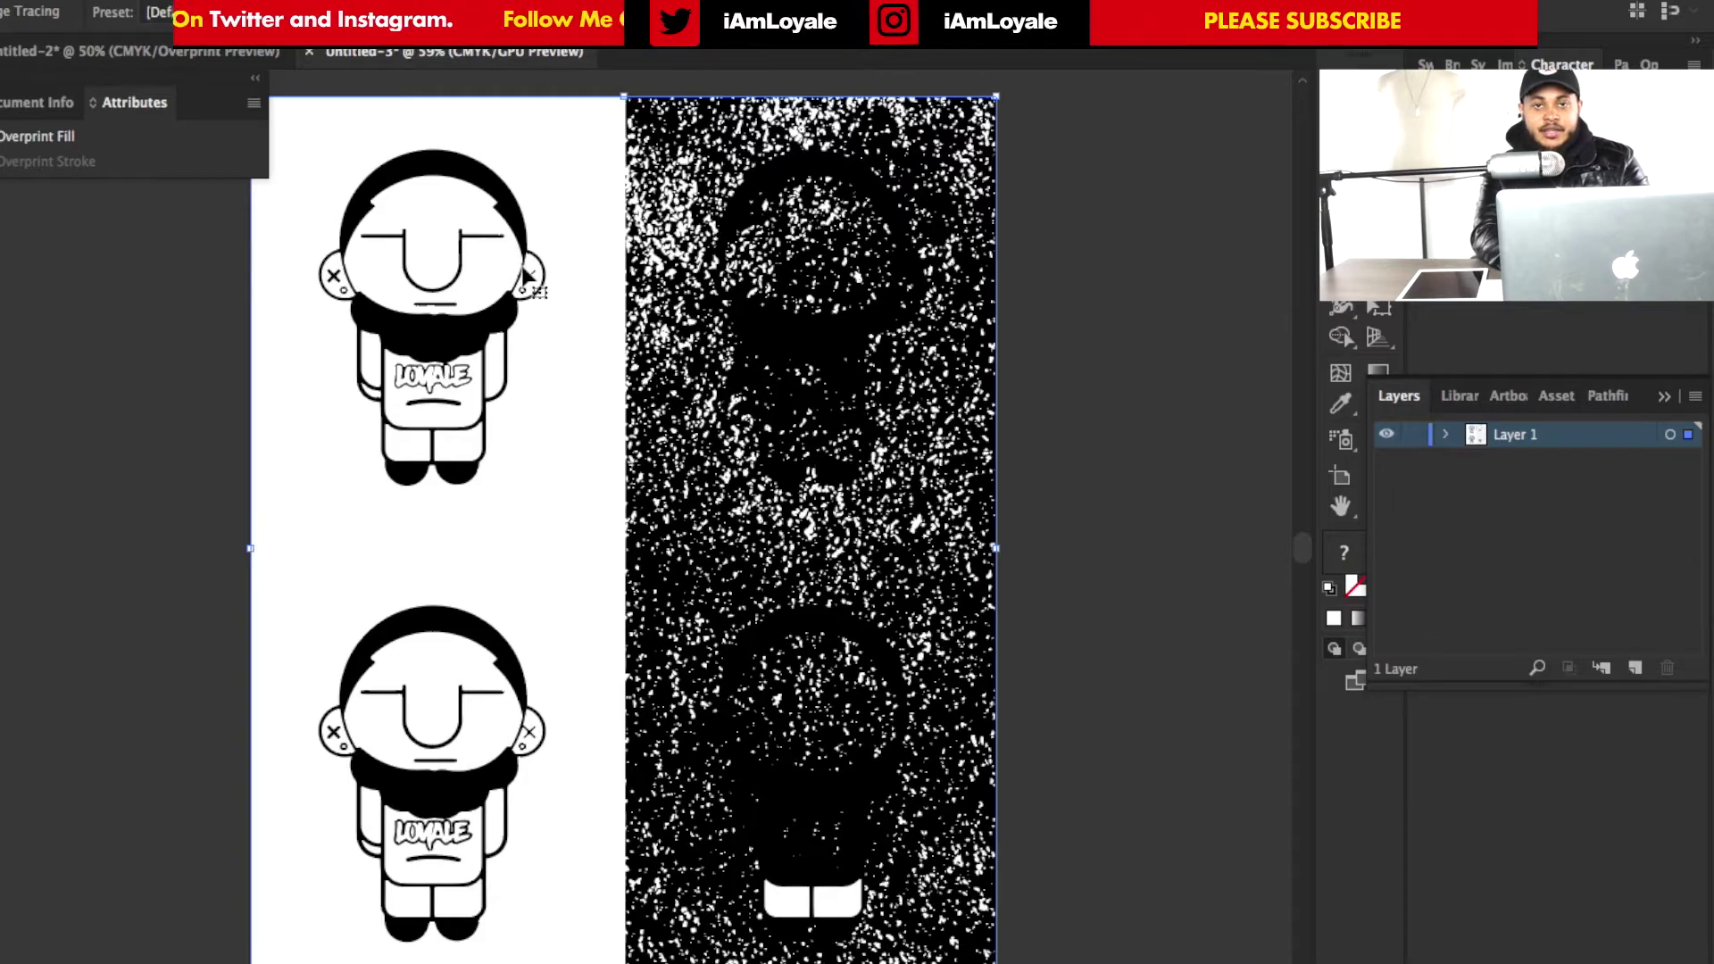
Apply the 16 Colors tracing preset to the poster image and expand the tracing into editable paths
click(162, 12)
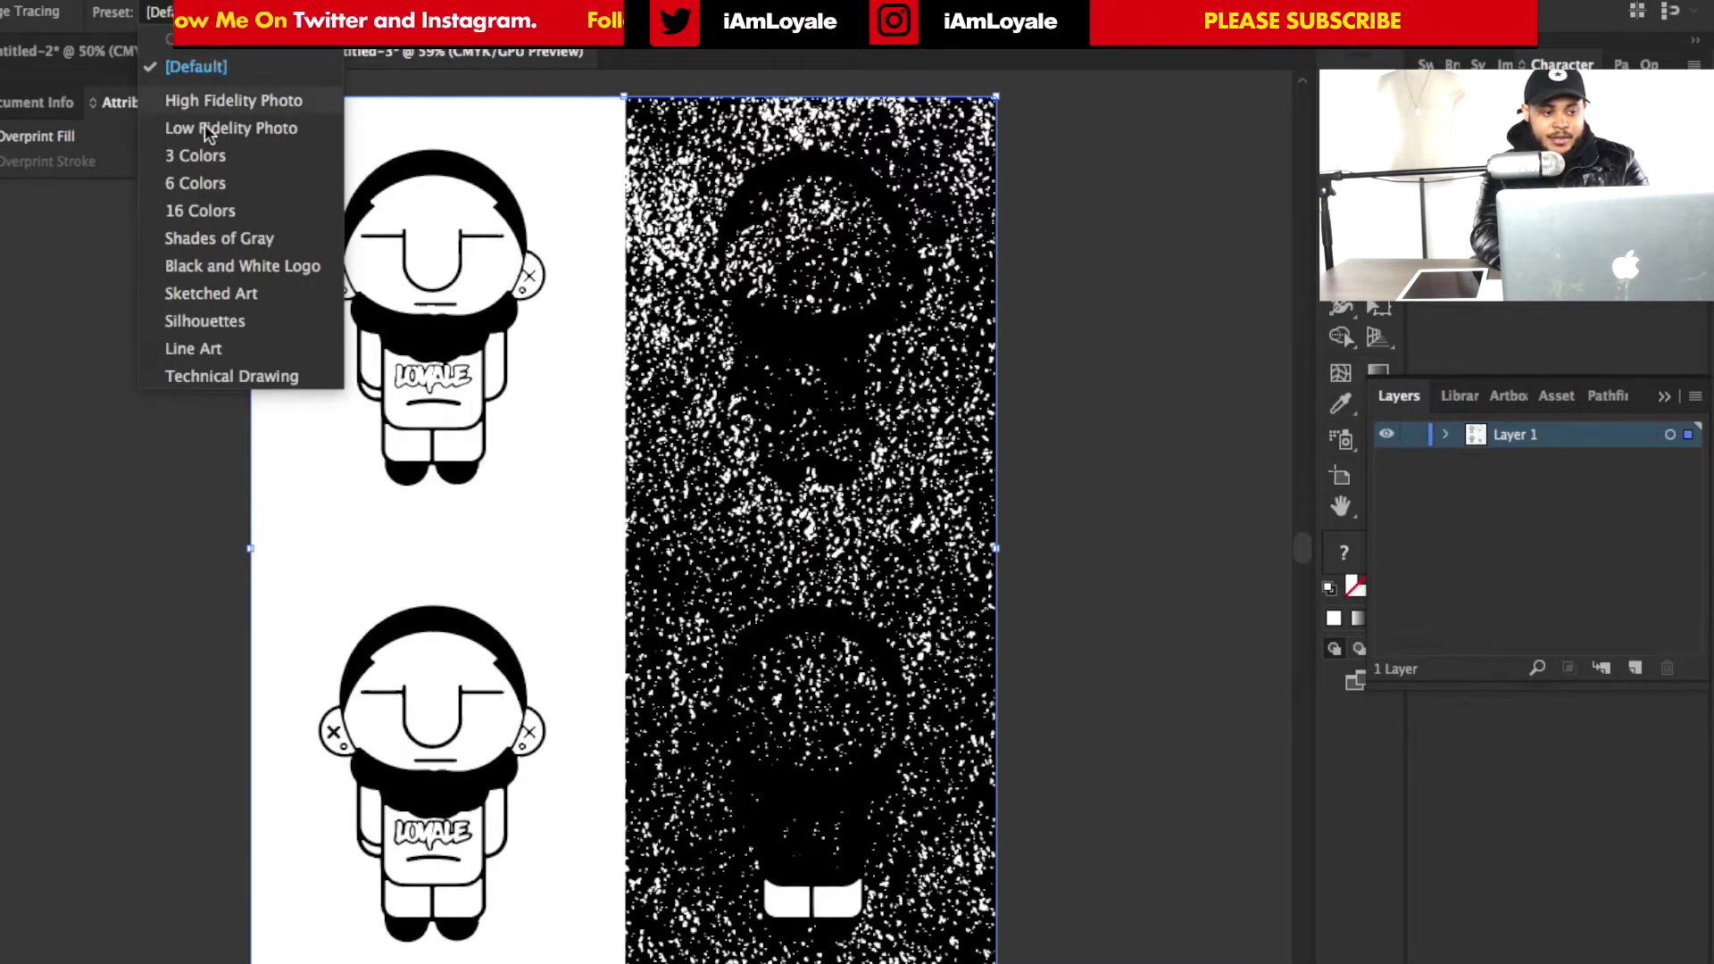
click(200, 211)
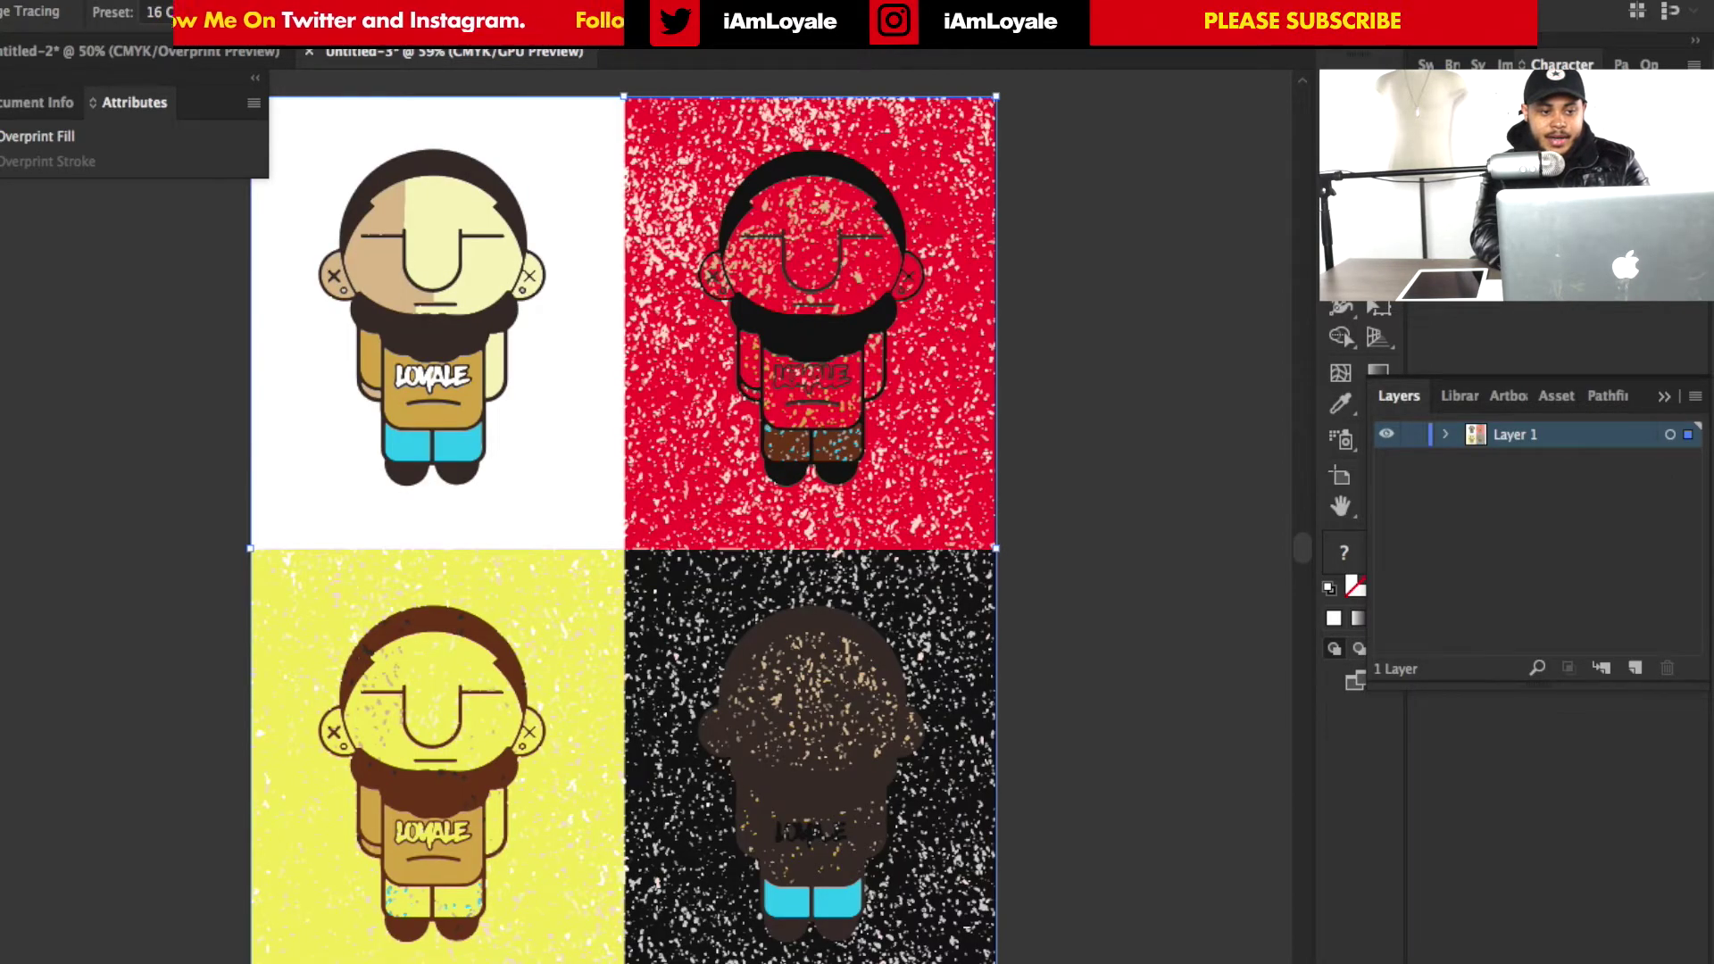
click(1175, 264)
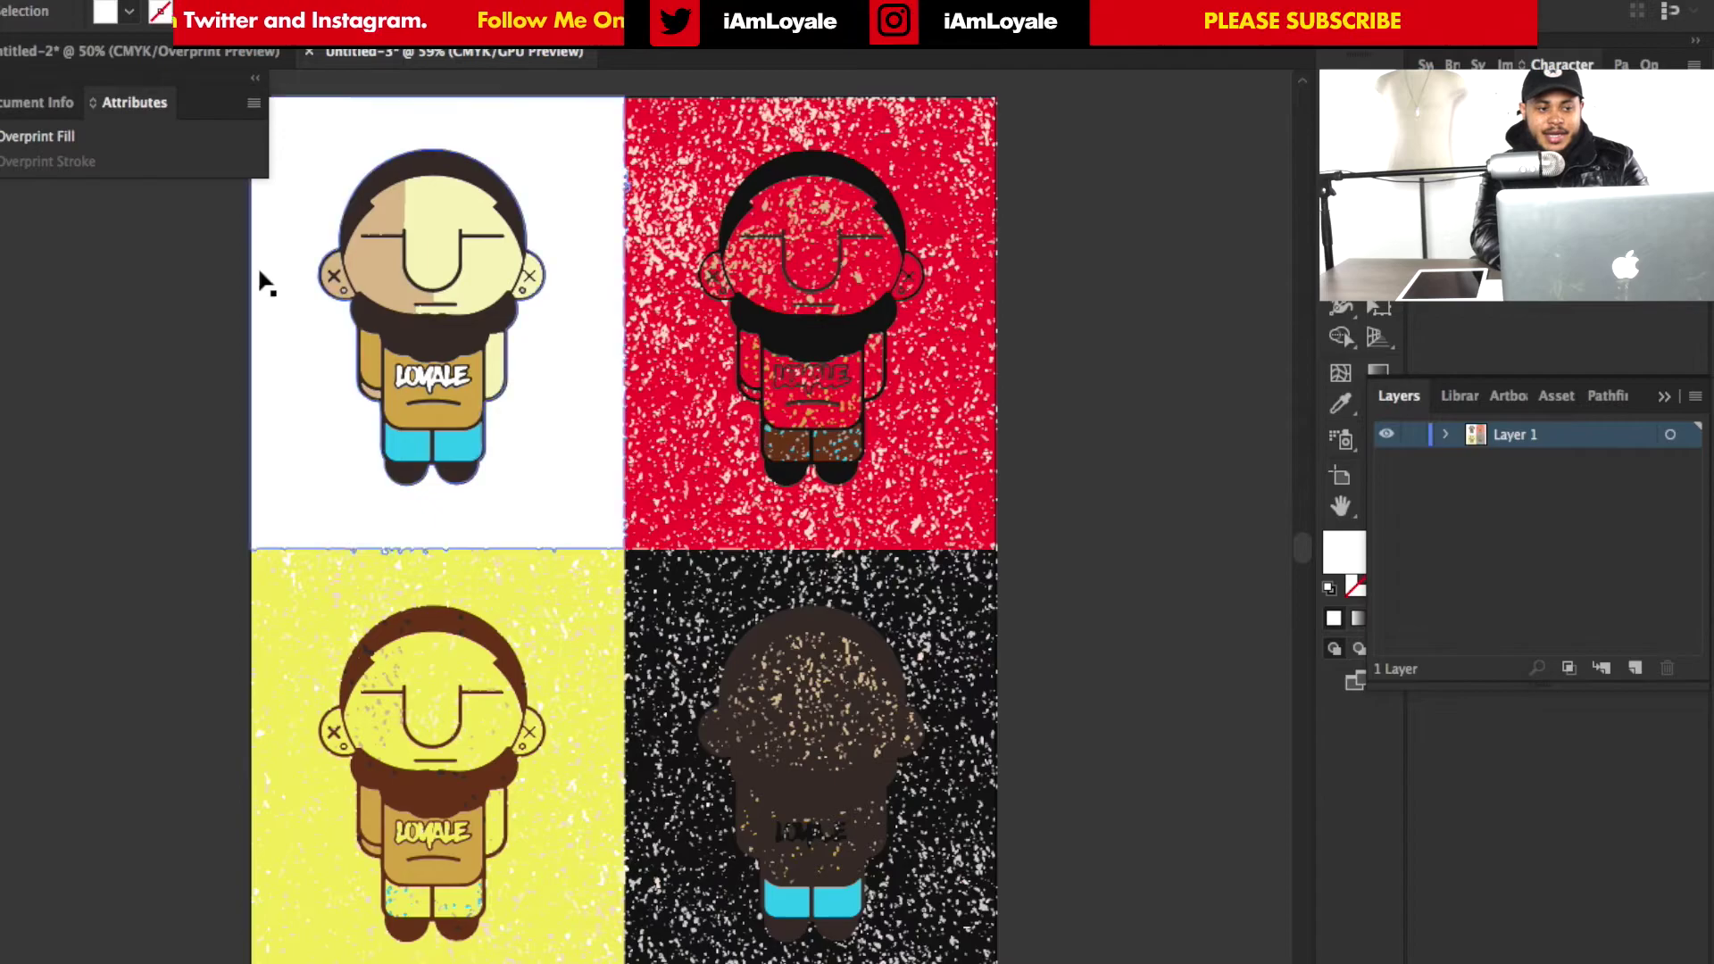
Copy the full-colour character from the original overprint document and return to the traced document
click(234, 54)
click(442, 55)
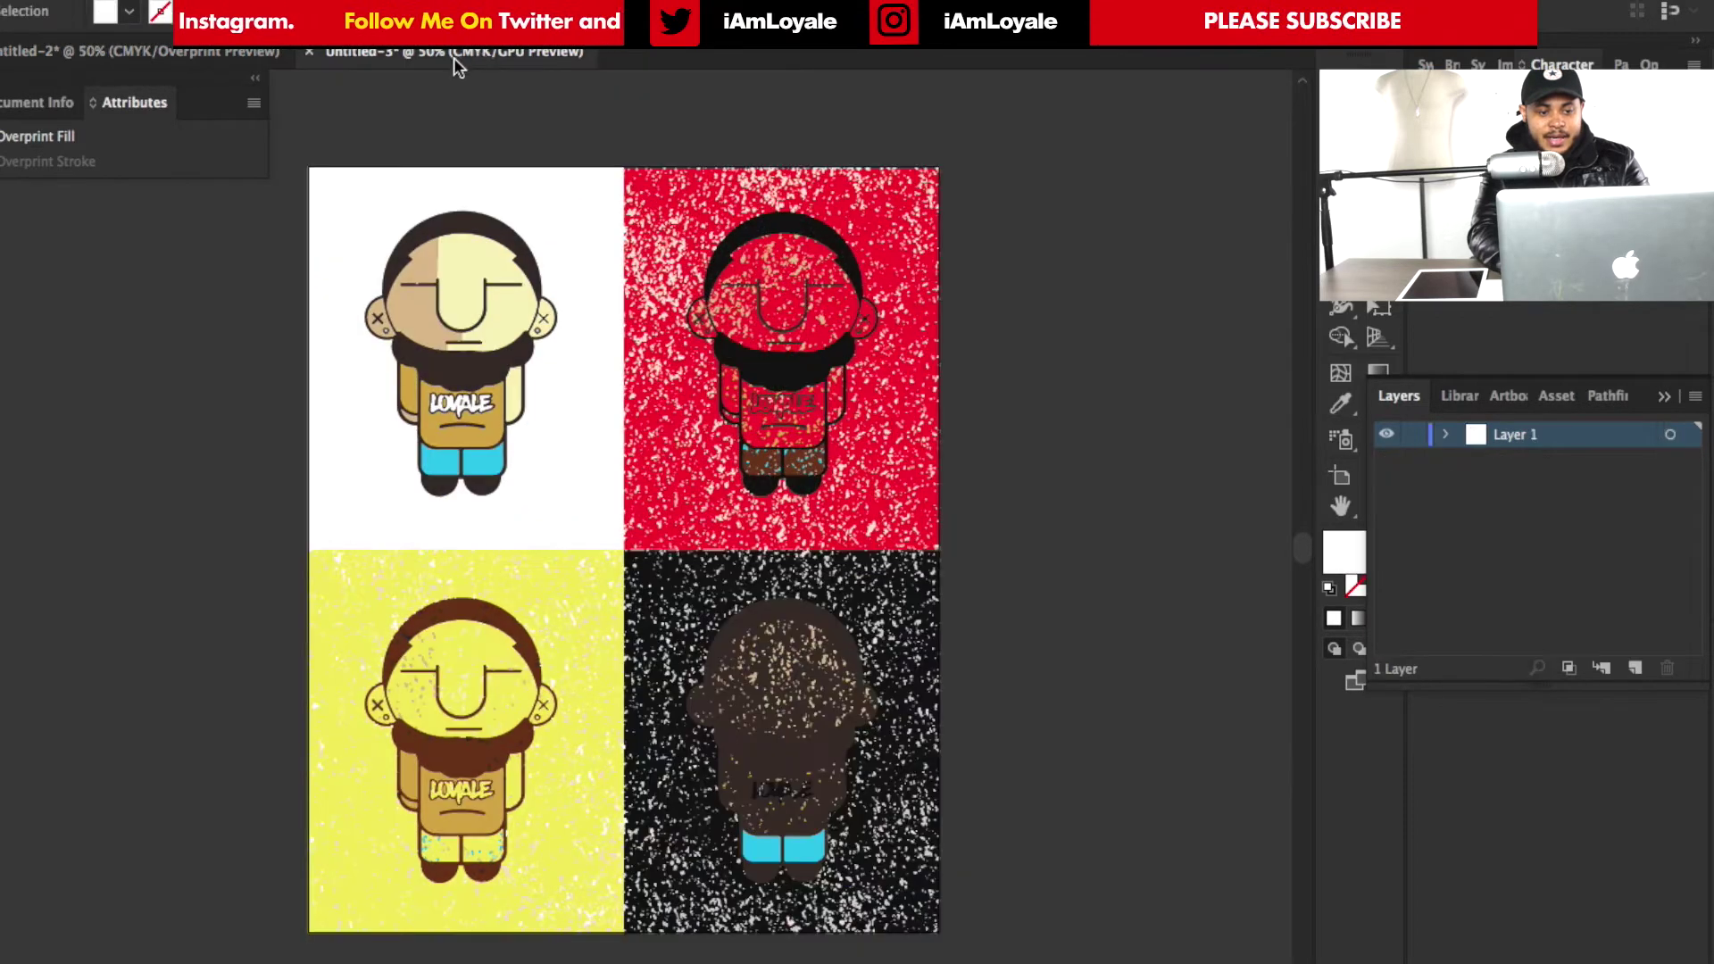
click(203, 54)
key(super+grave)
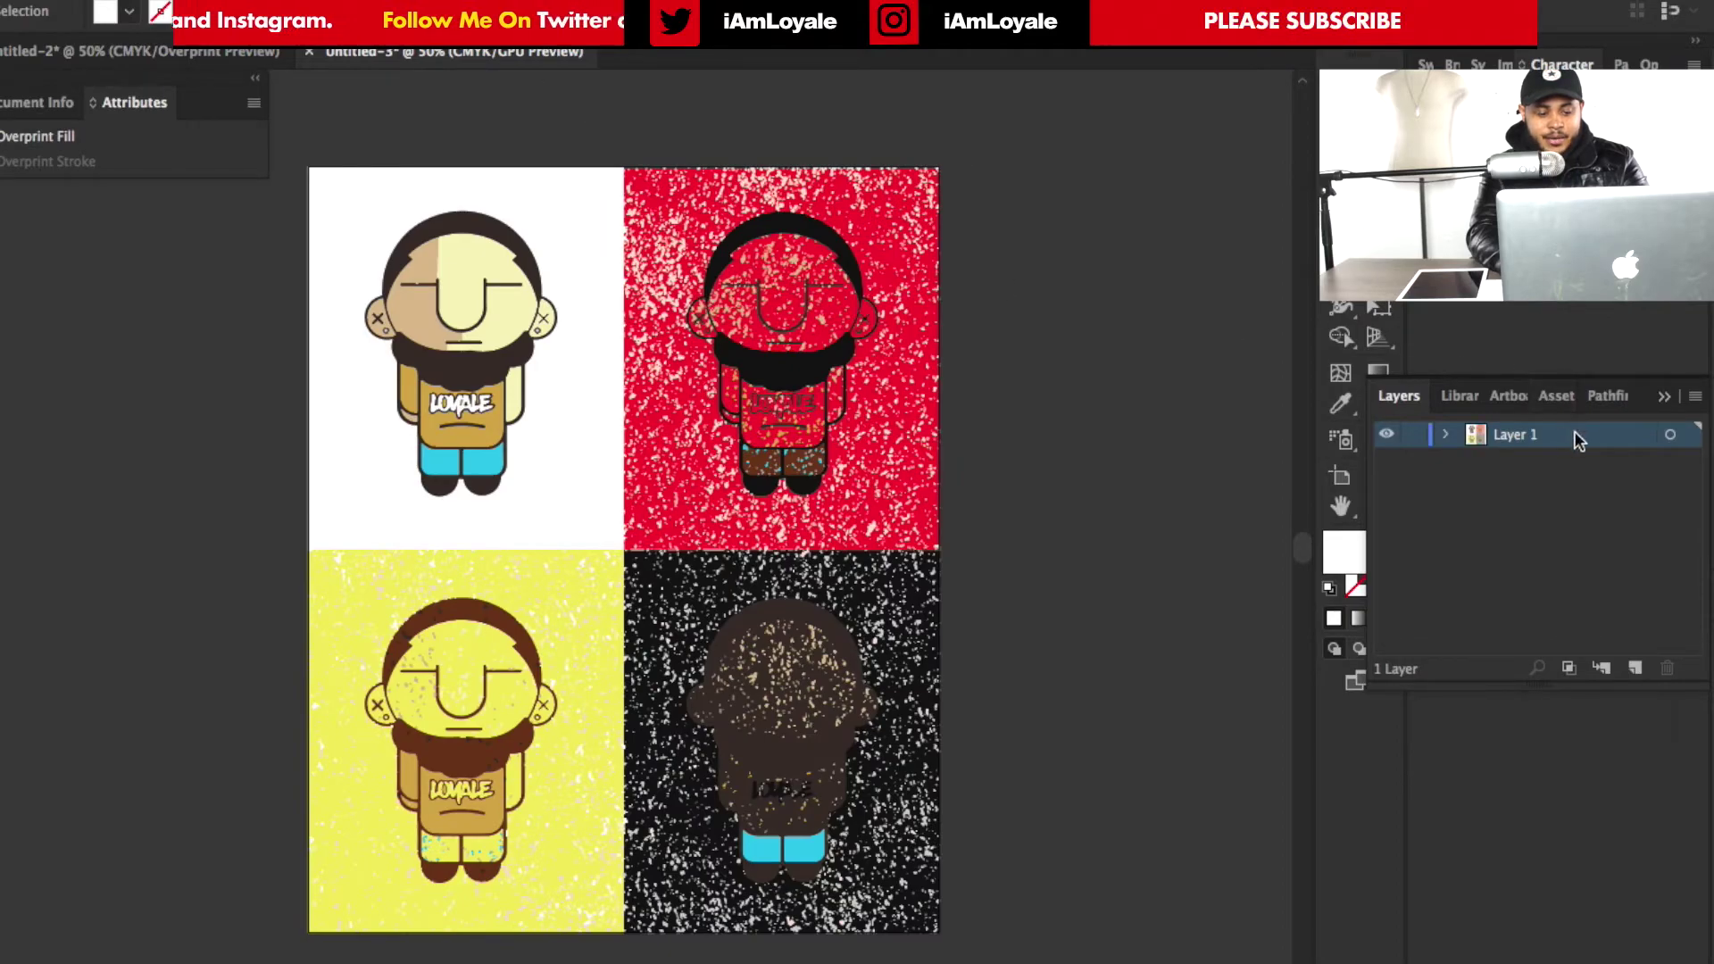
Add a new layer above Layer 1 and paste the full-colour character over the dark character in the black panel
click(1634, 668)
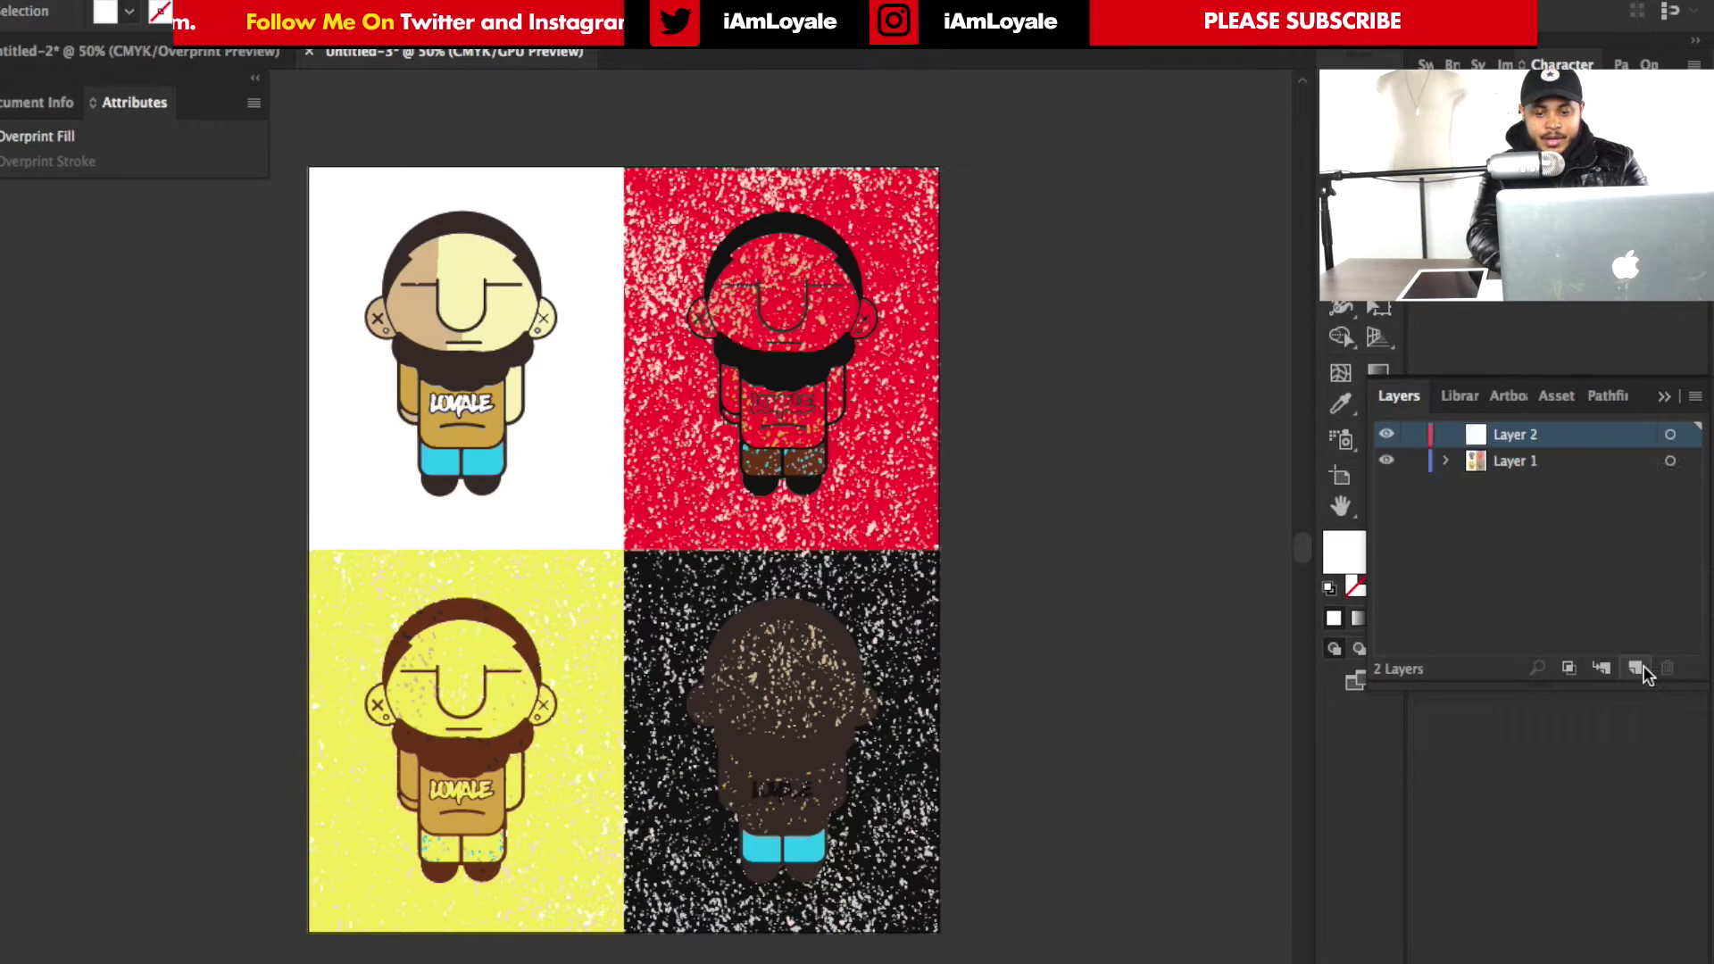
click(1670, 436)
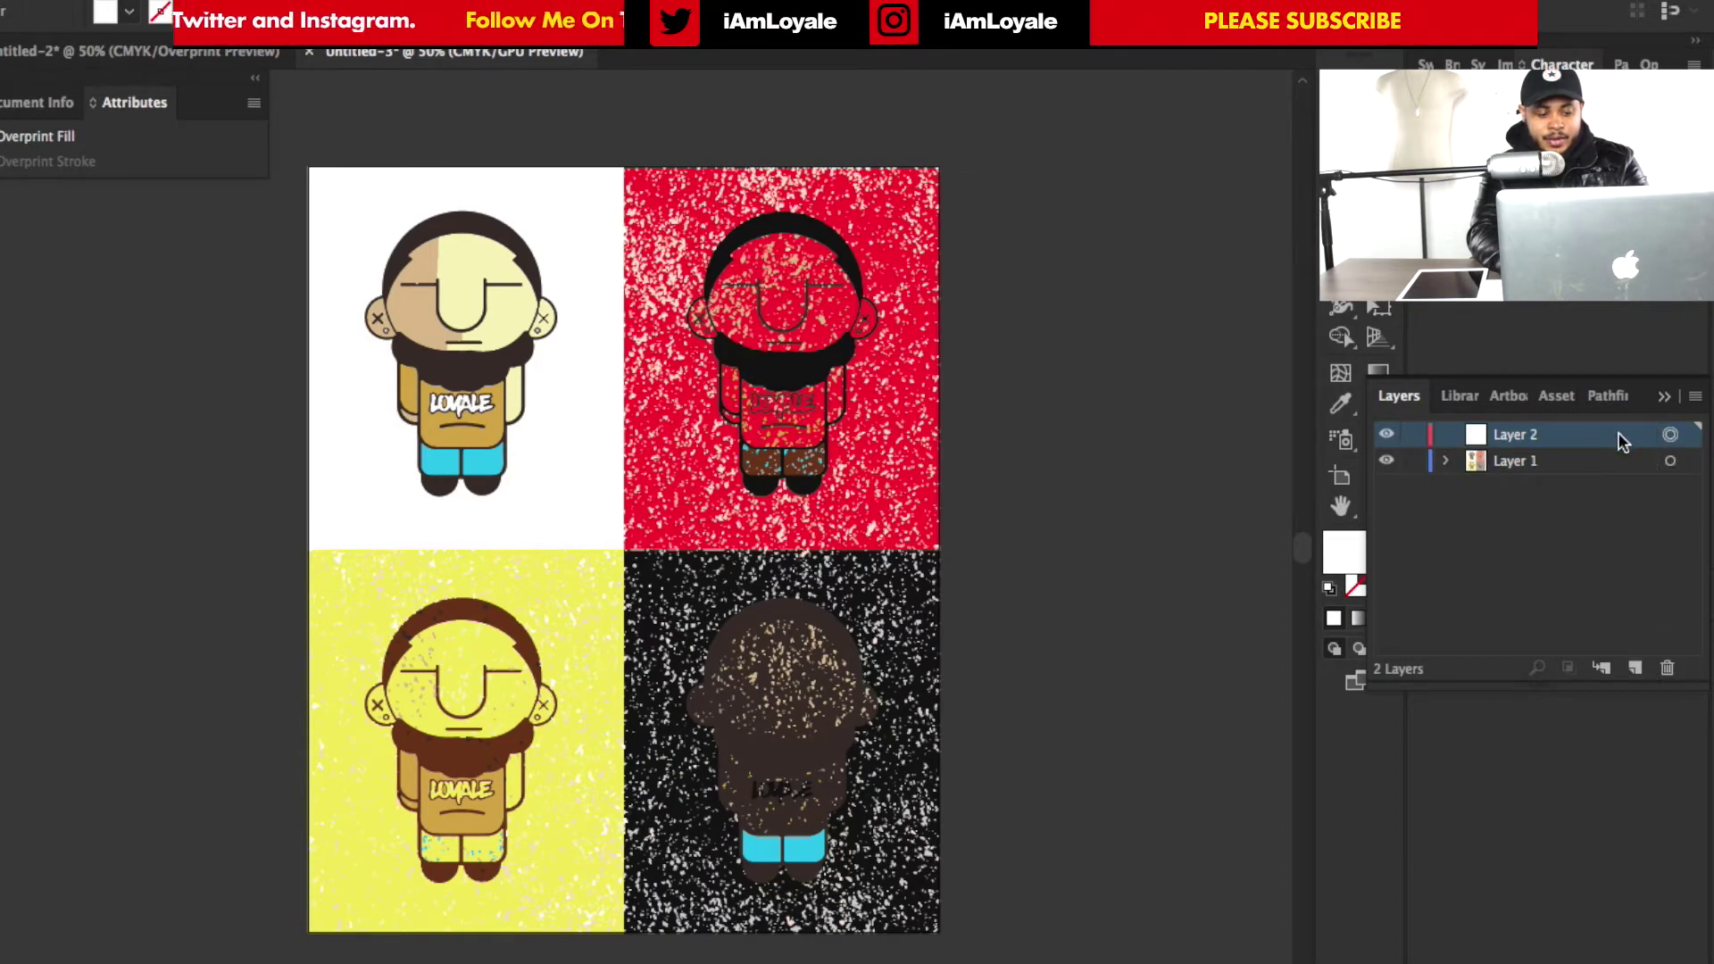
key(super+v)
drag(618, 428, 784, 634)
click(1110, 272)
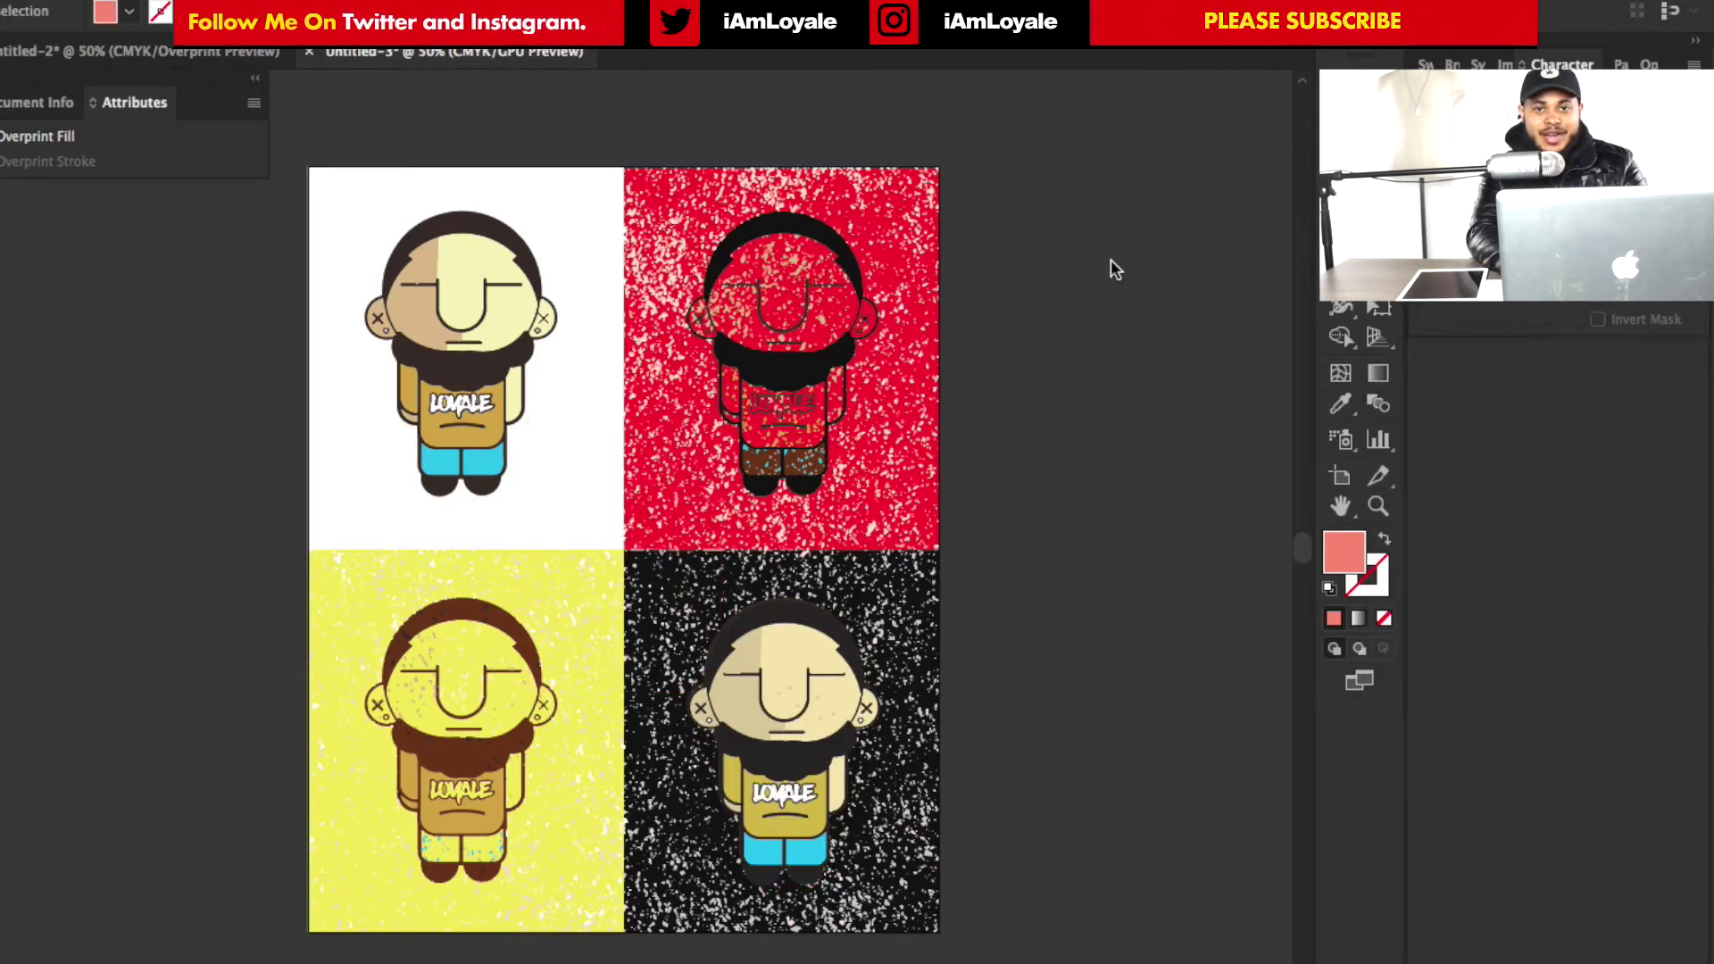
Select the traced red background shape and lighten it to pink
key(super+equal)
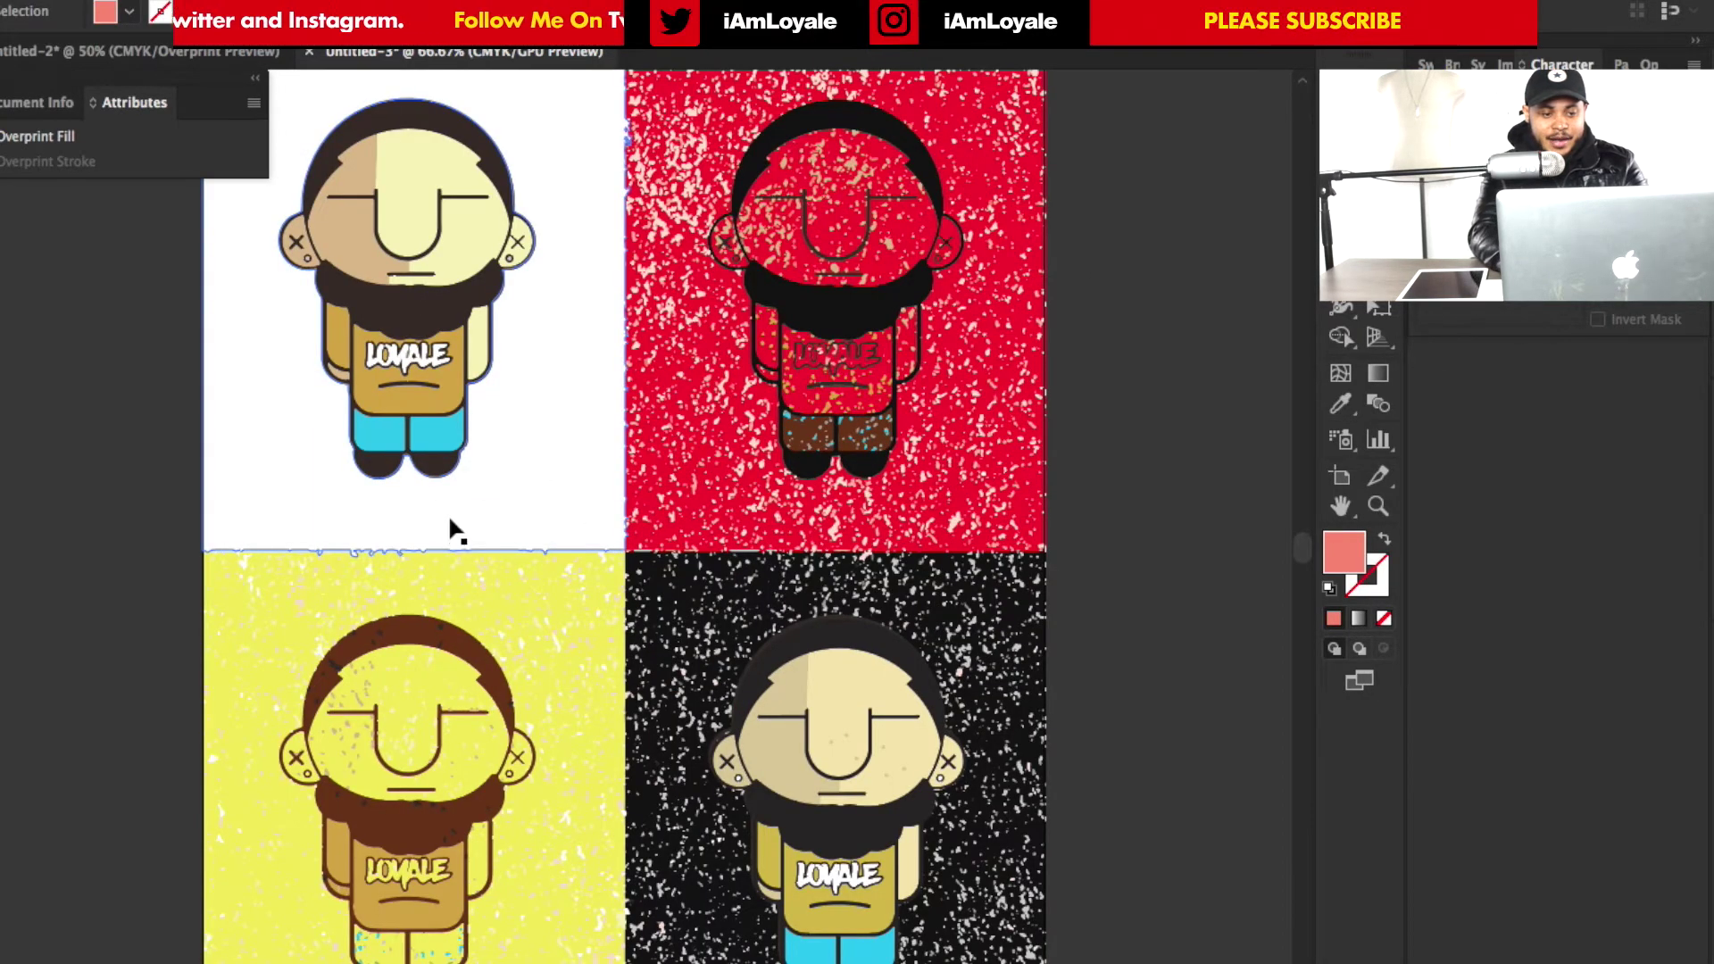
scroll(893, 268, up, 2)
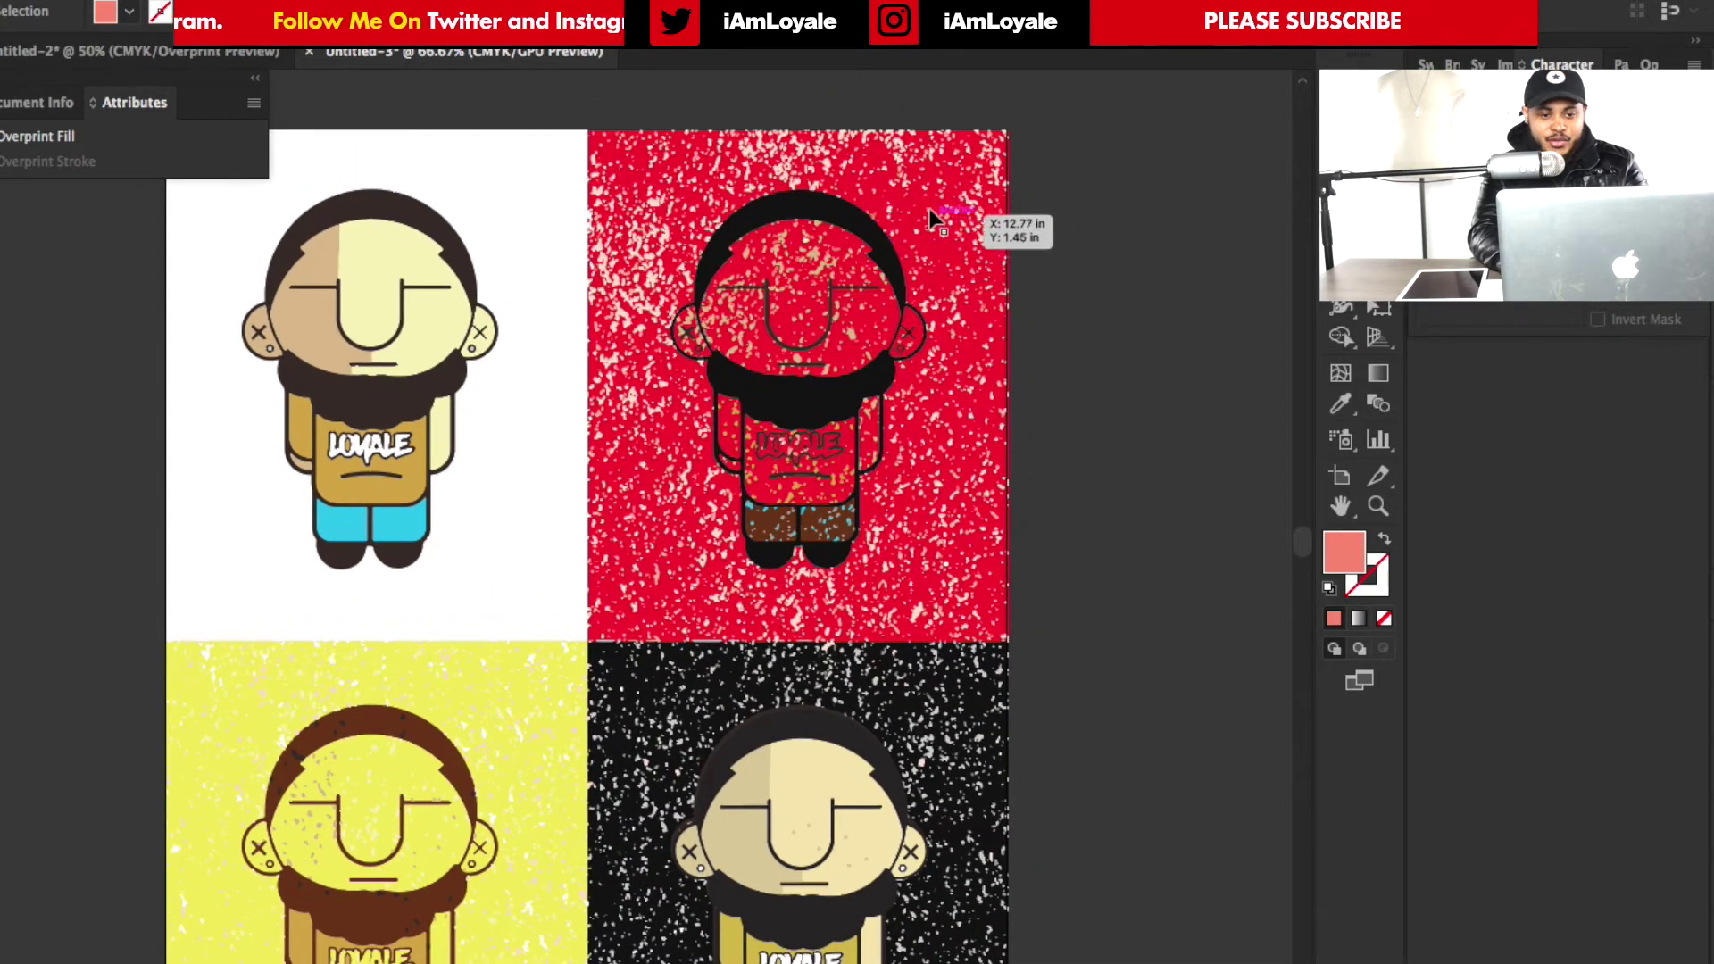
click(905, 194)
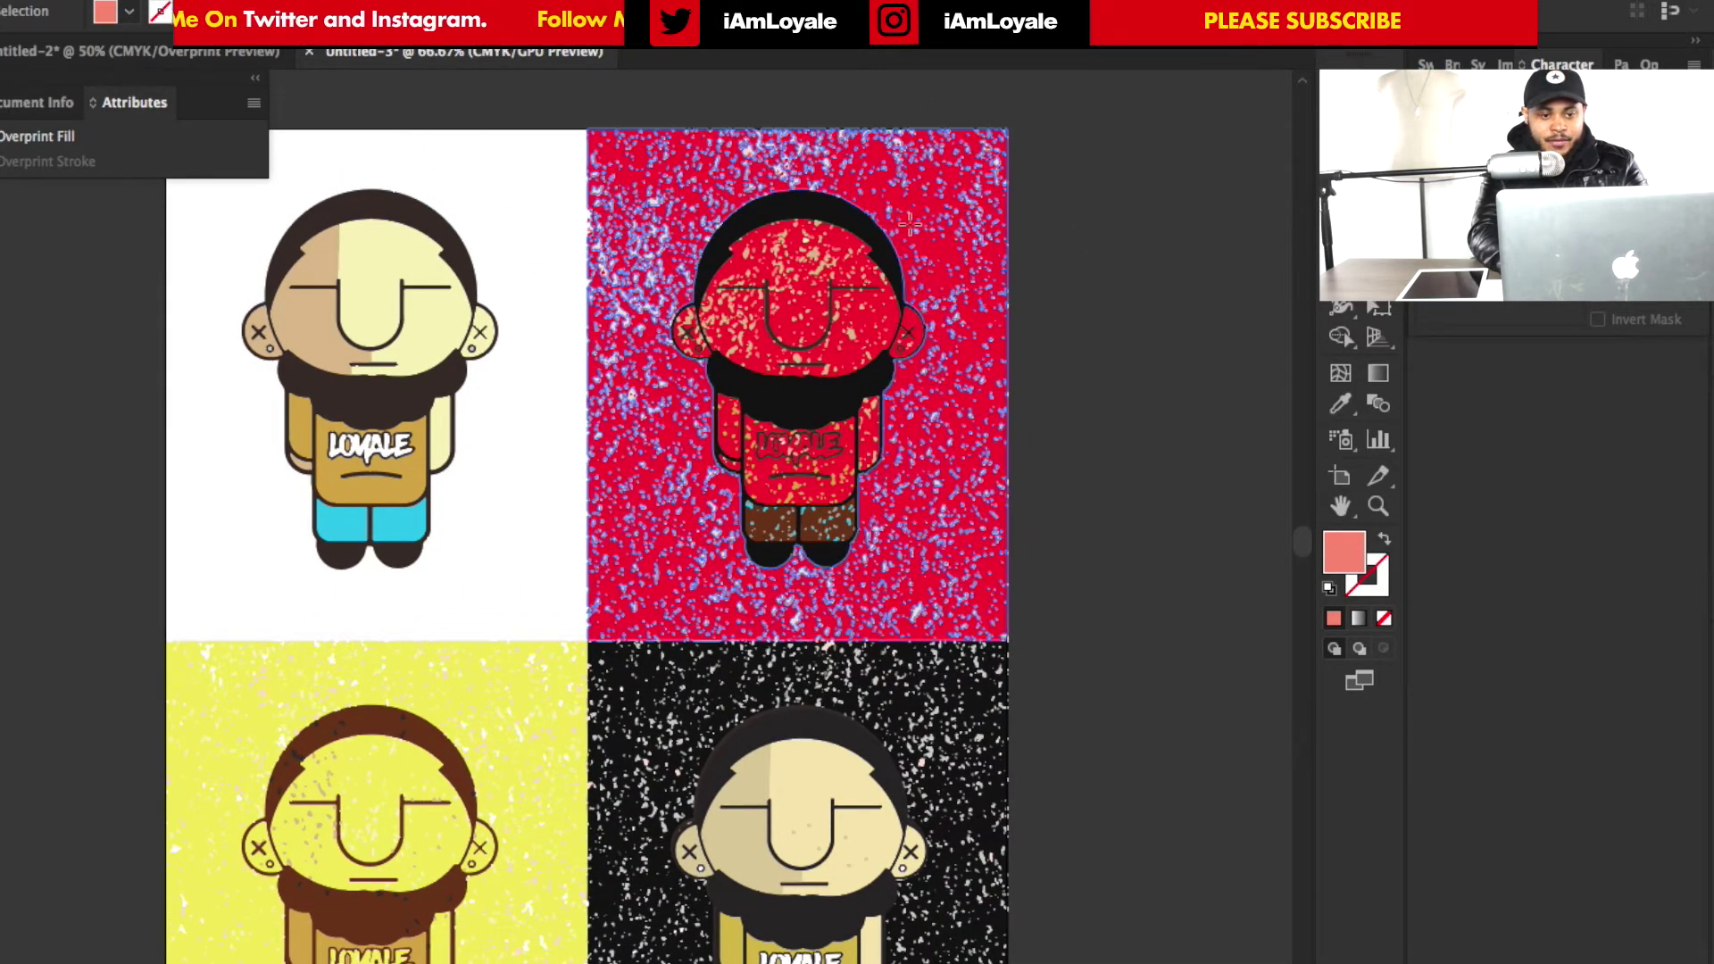
click(896, 202)
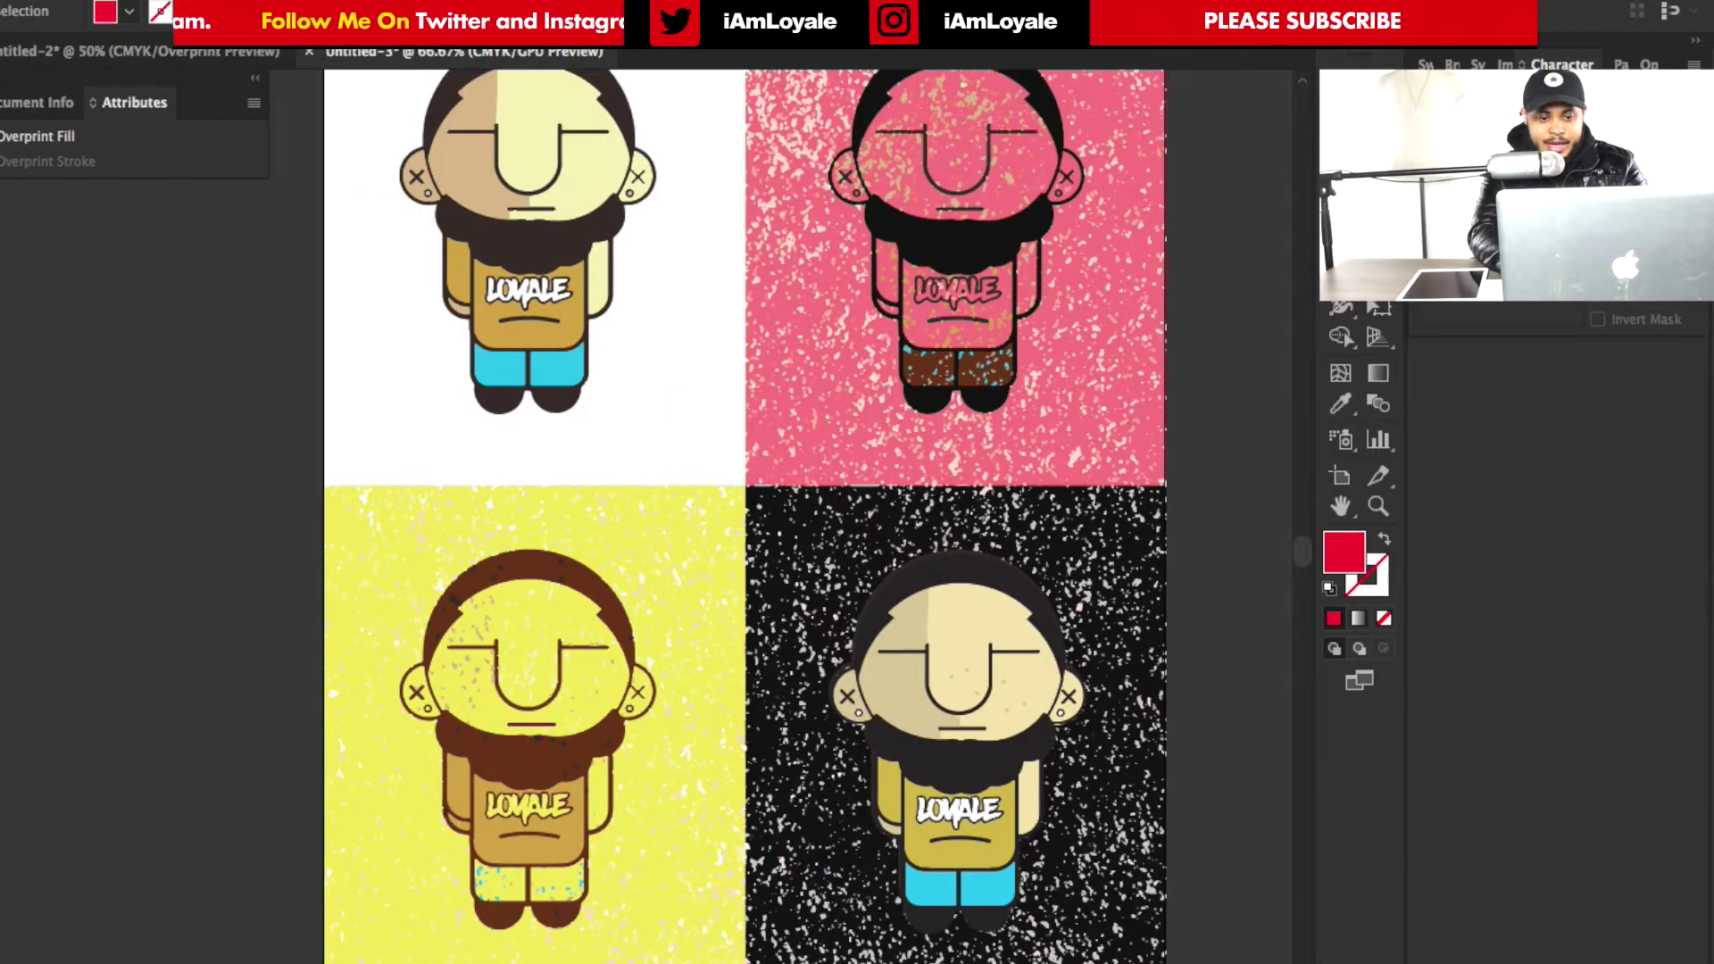
Select all the white shapes across the artwork, adjust their transparency, and deselect them
key(super+a)
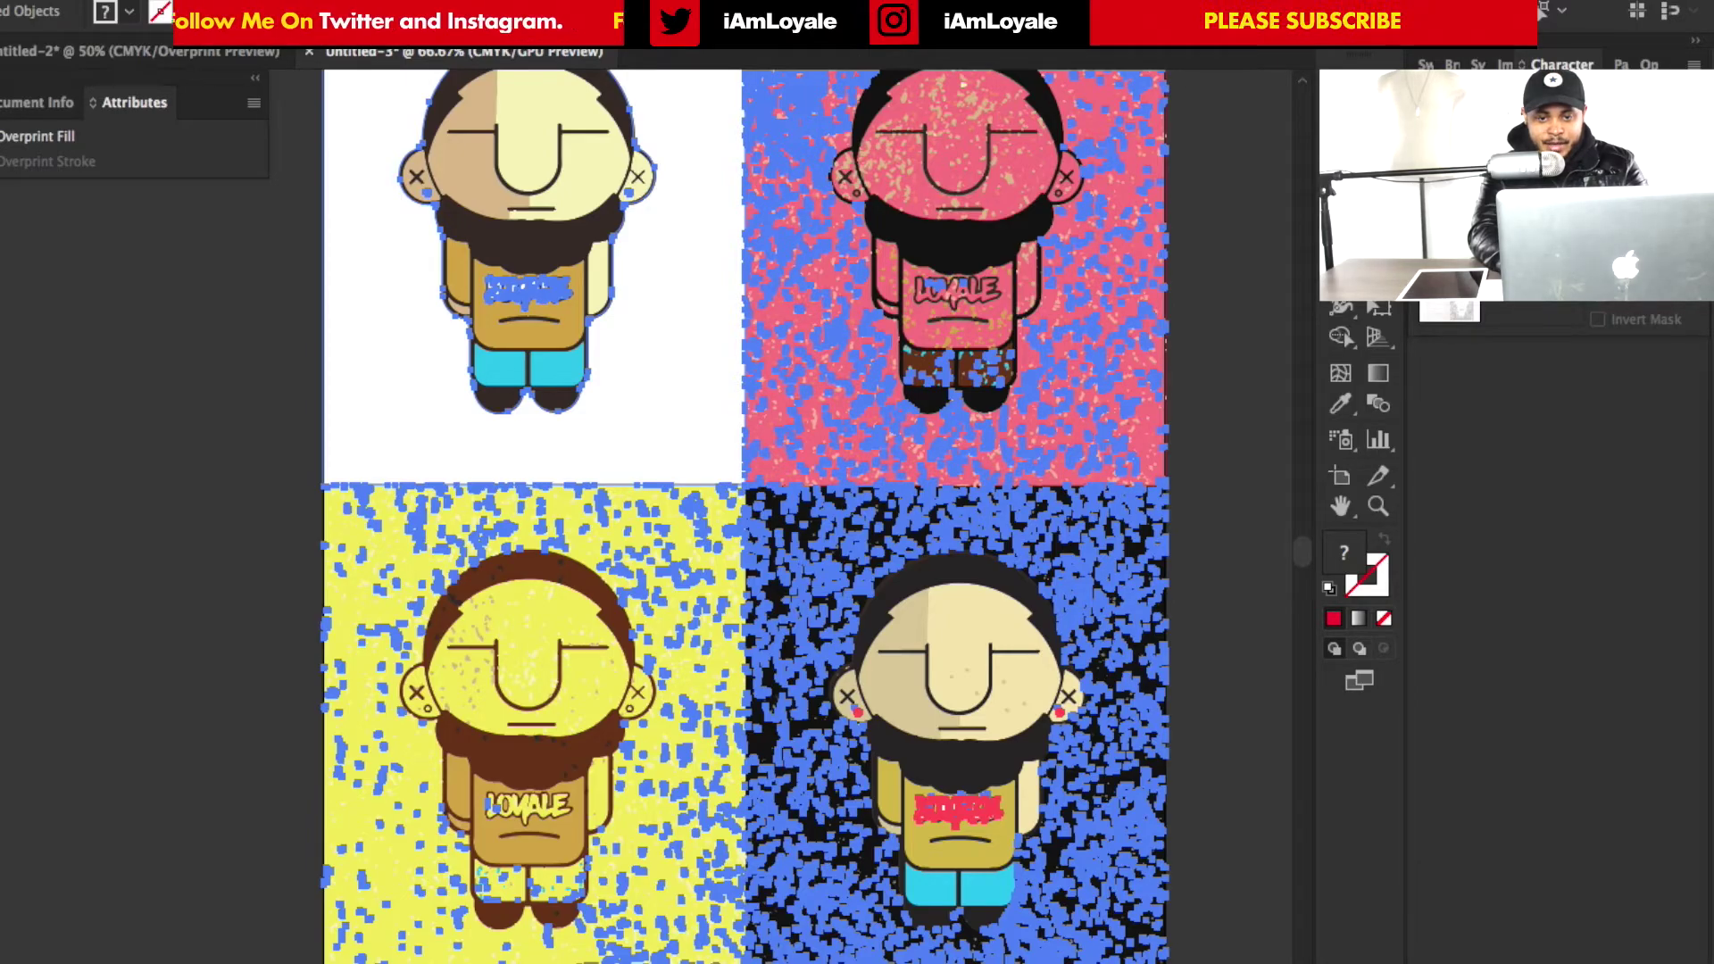
key(super+shift+a)
scroll(1218, 224, right, 2)
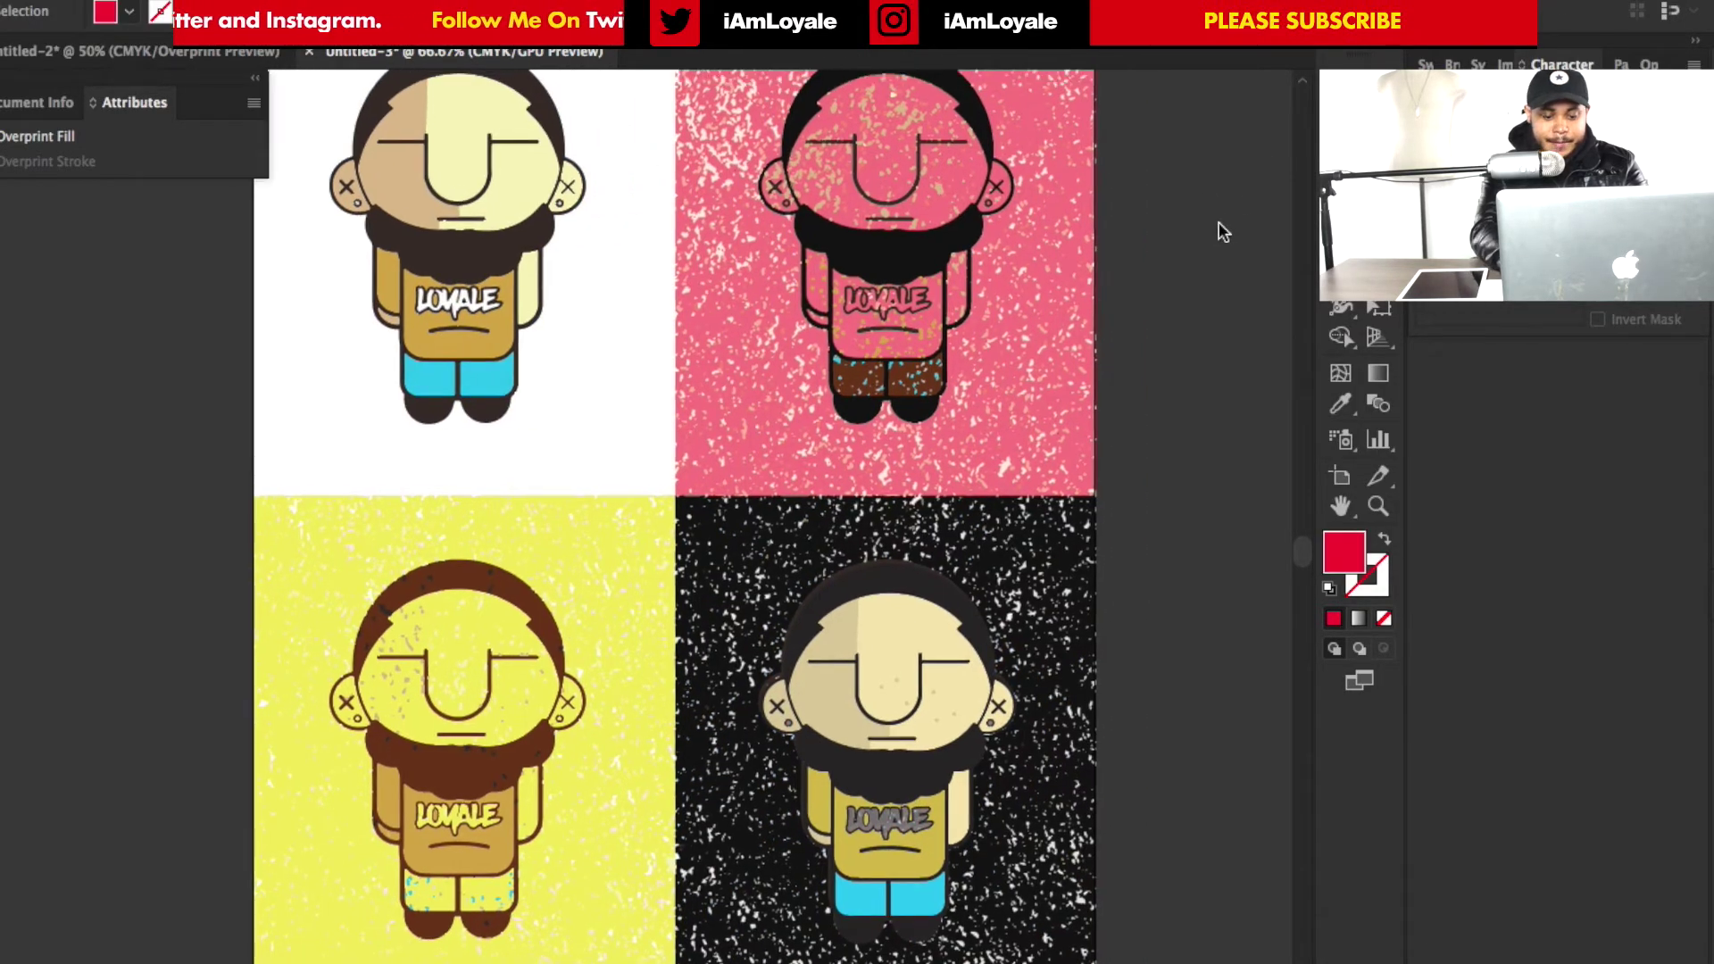
scroll(1218, 224, down, 1)
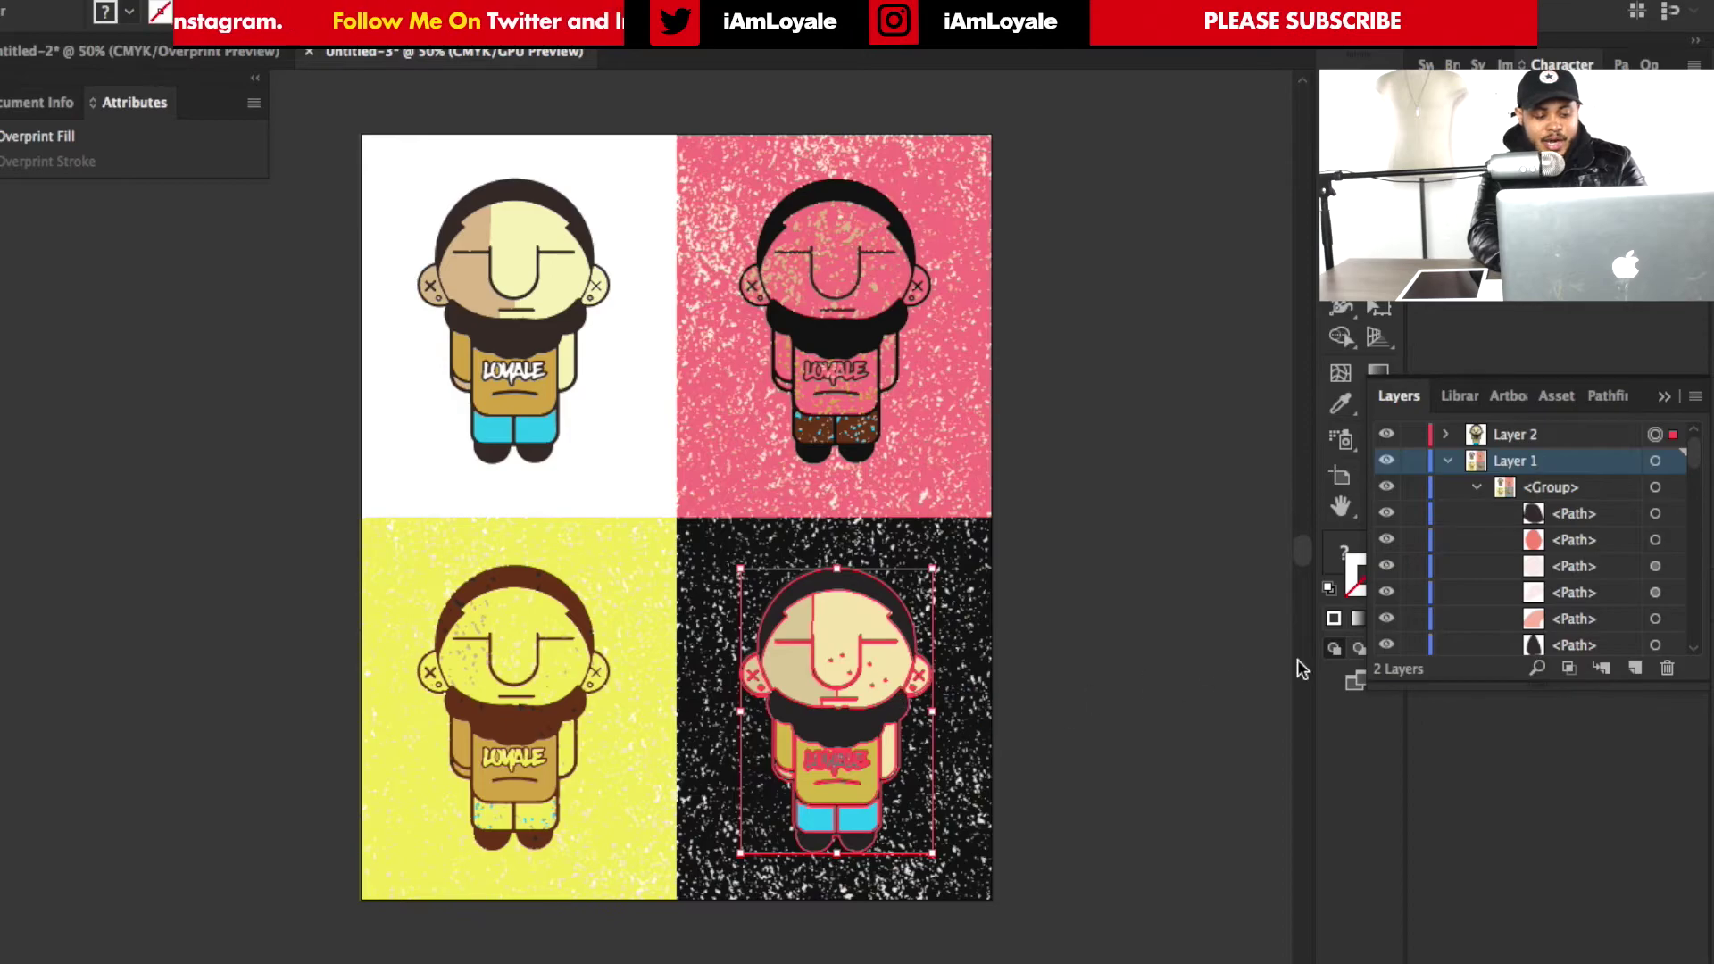
Duplicate the character group in place on Layer 2 and expand that layer to show both groups
click(1091, 622)
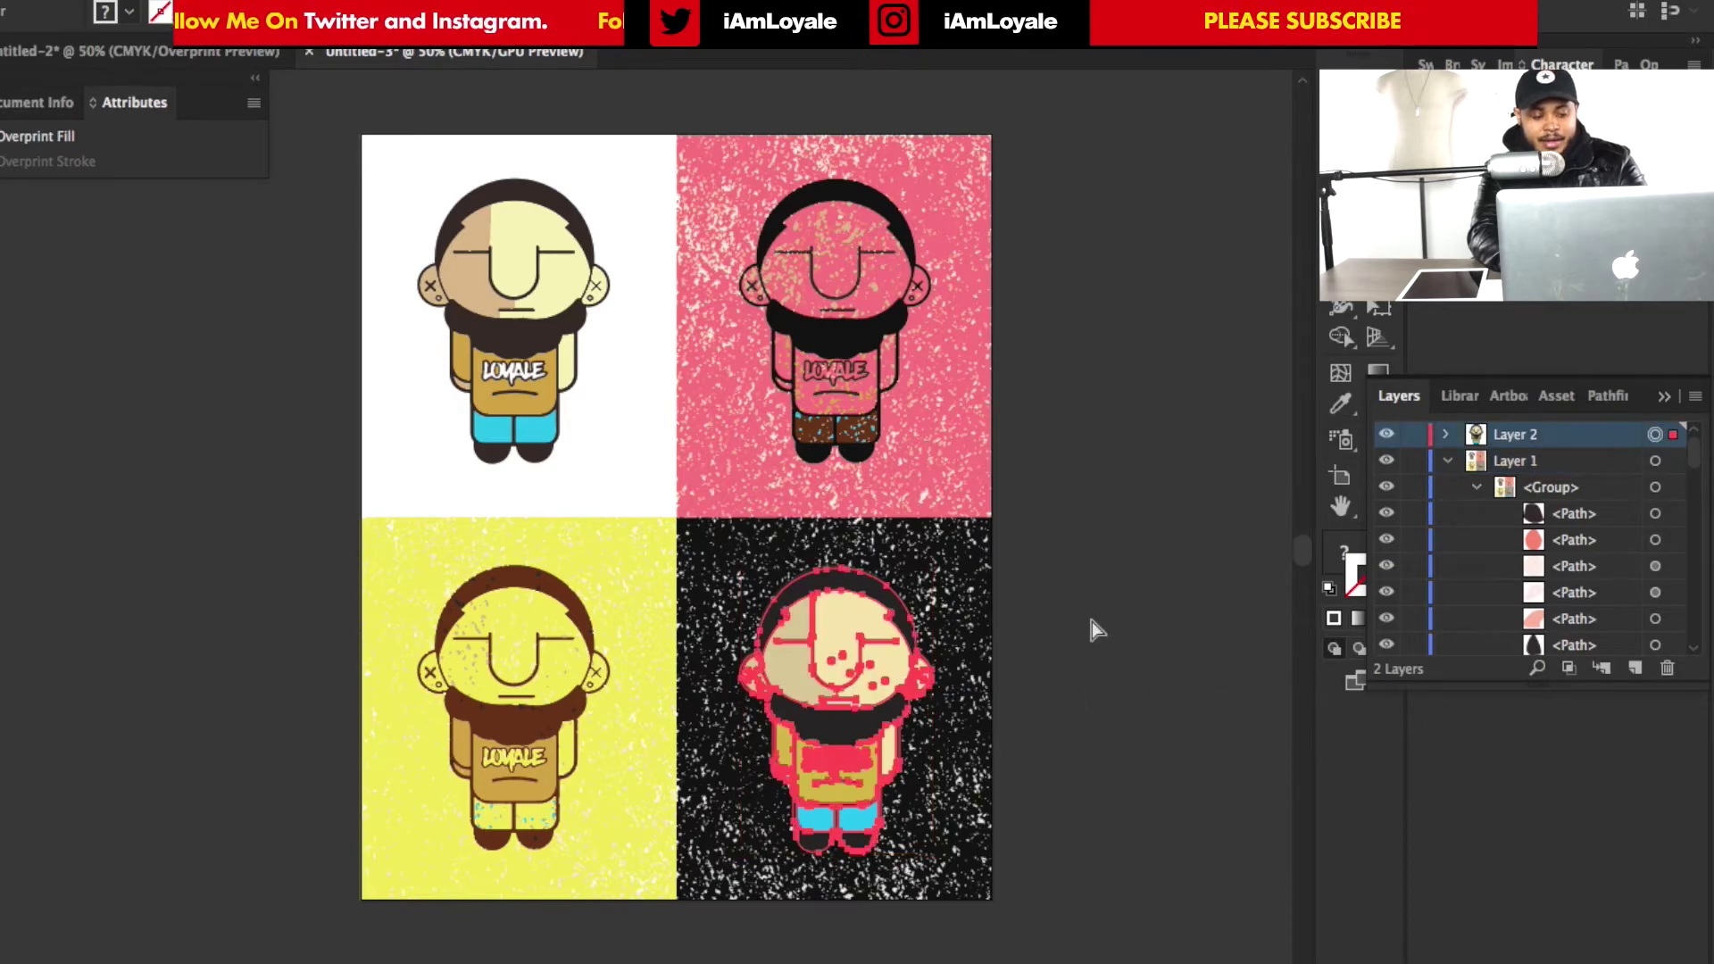
key(super+g)
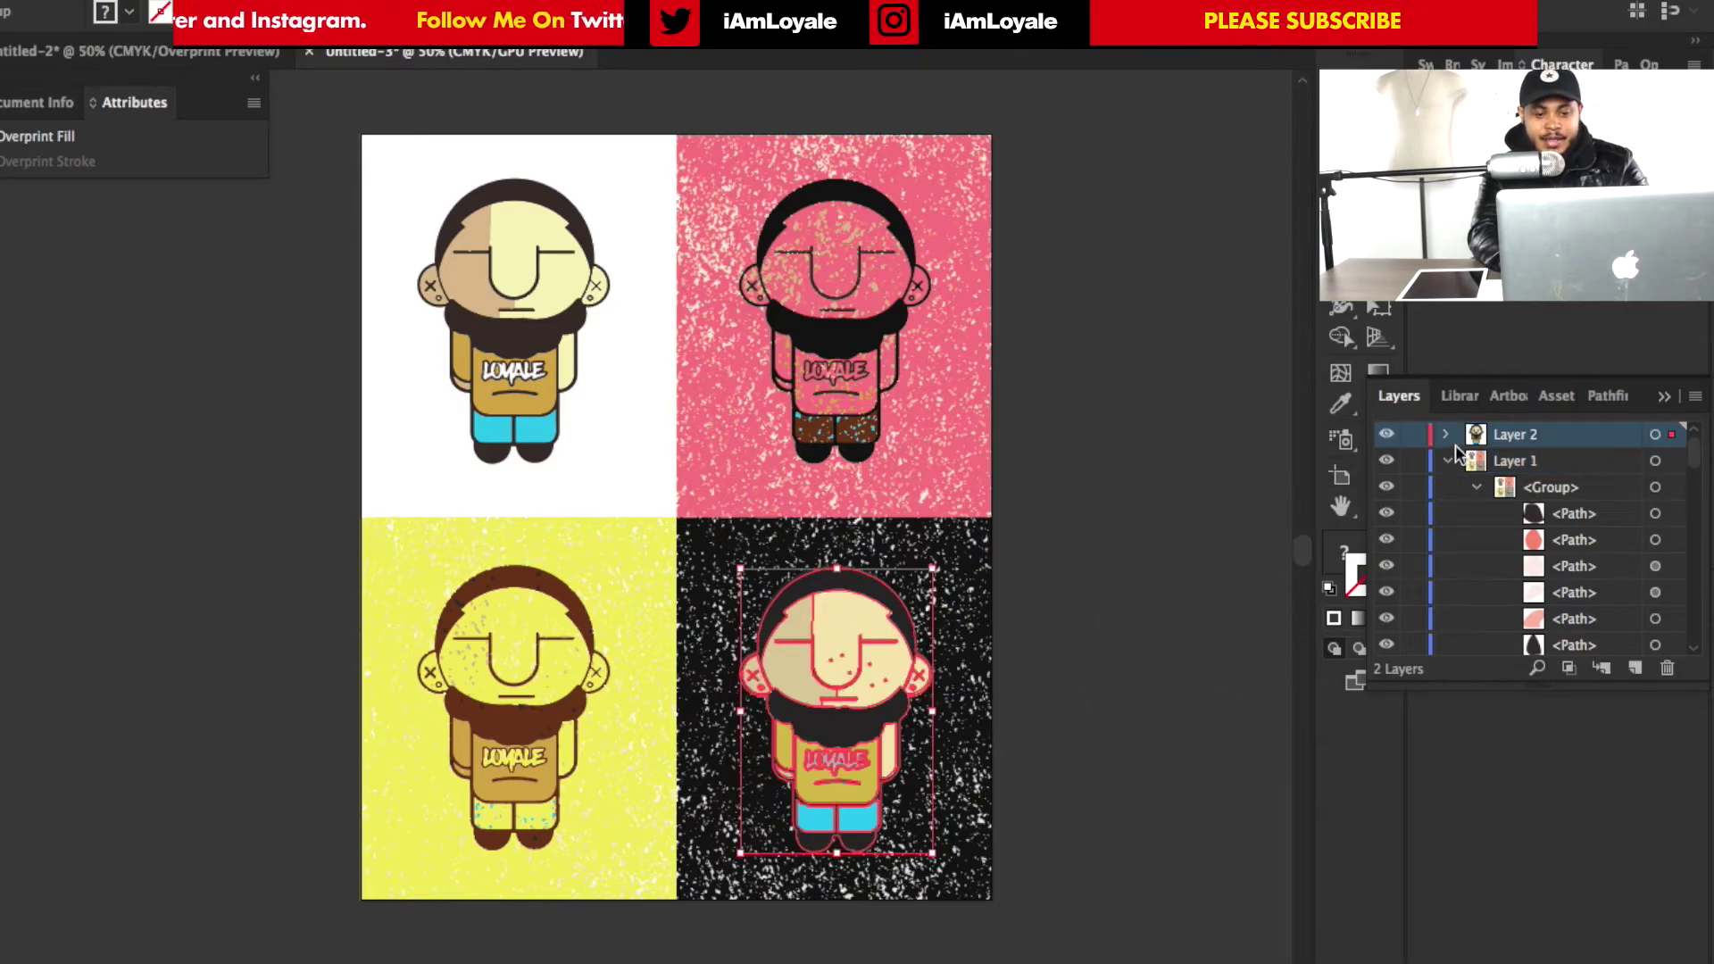
click(1446, 435)
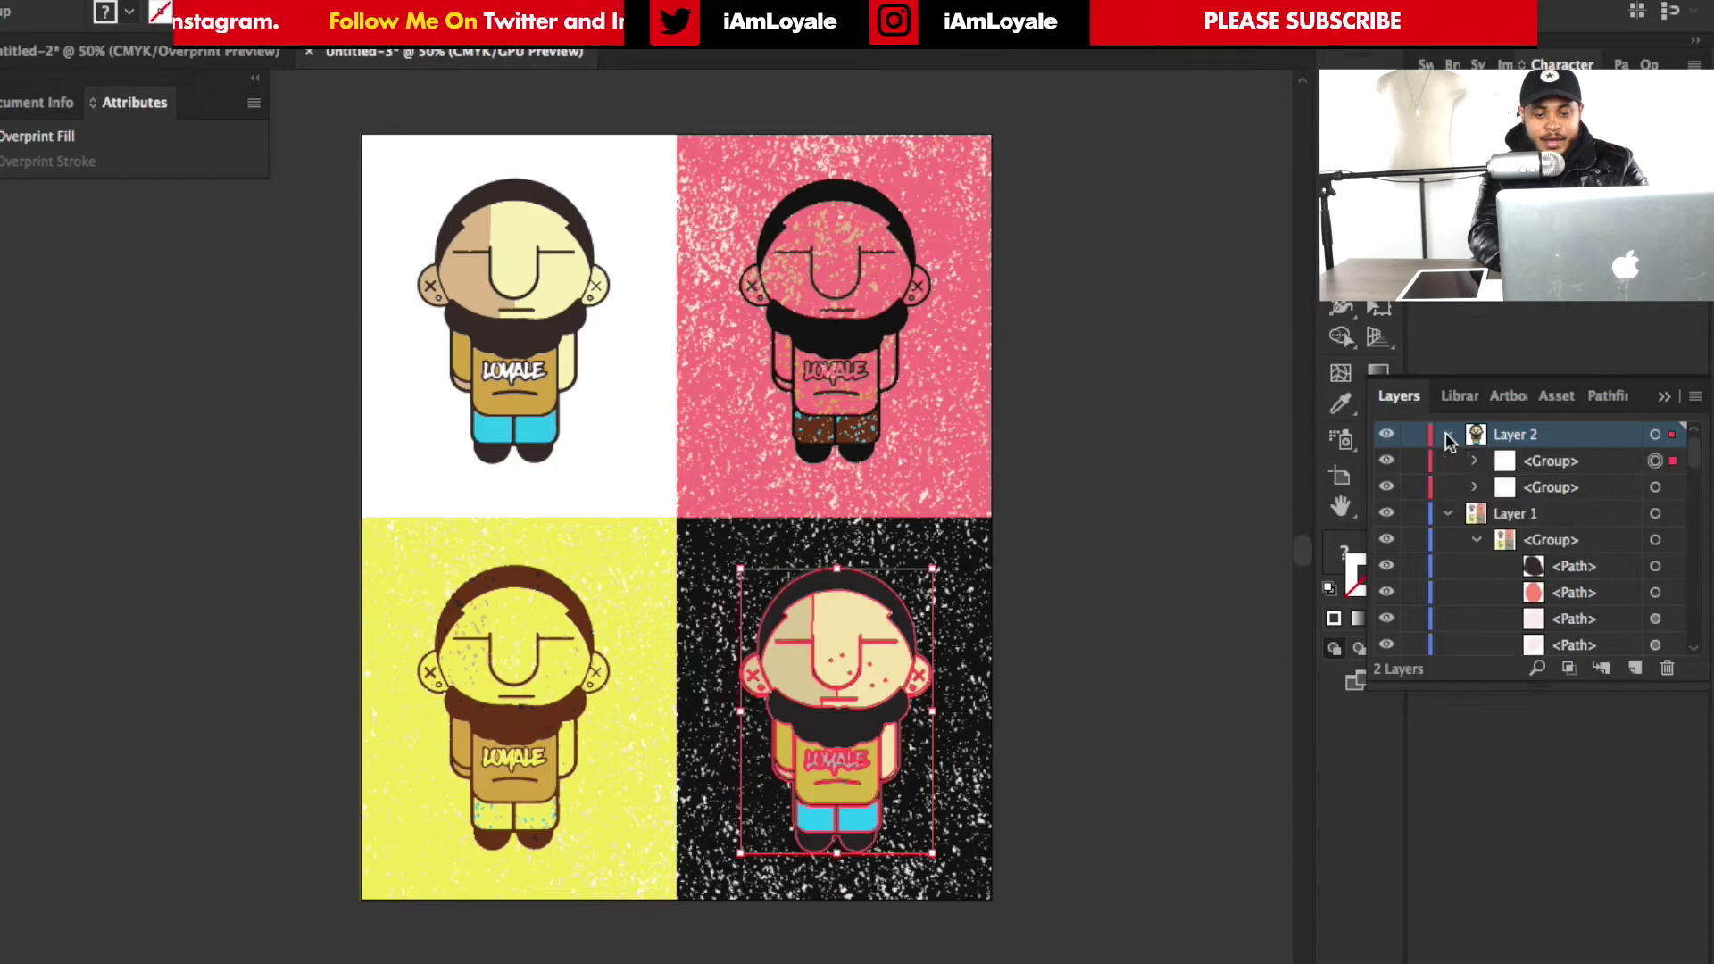
Unite the lower duplicate character group on Layer 2 into a single silhouette shape
click(1655, 489)
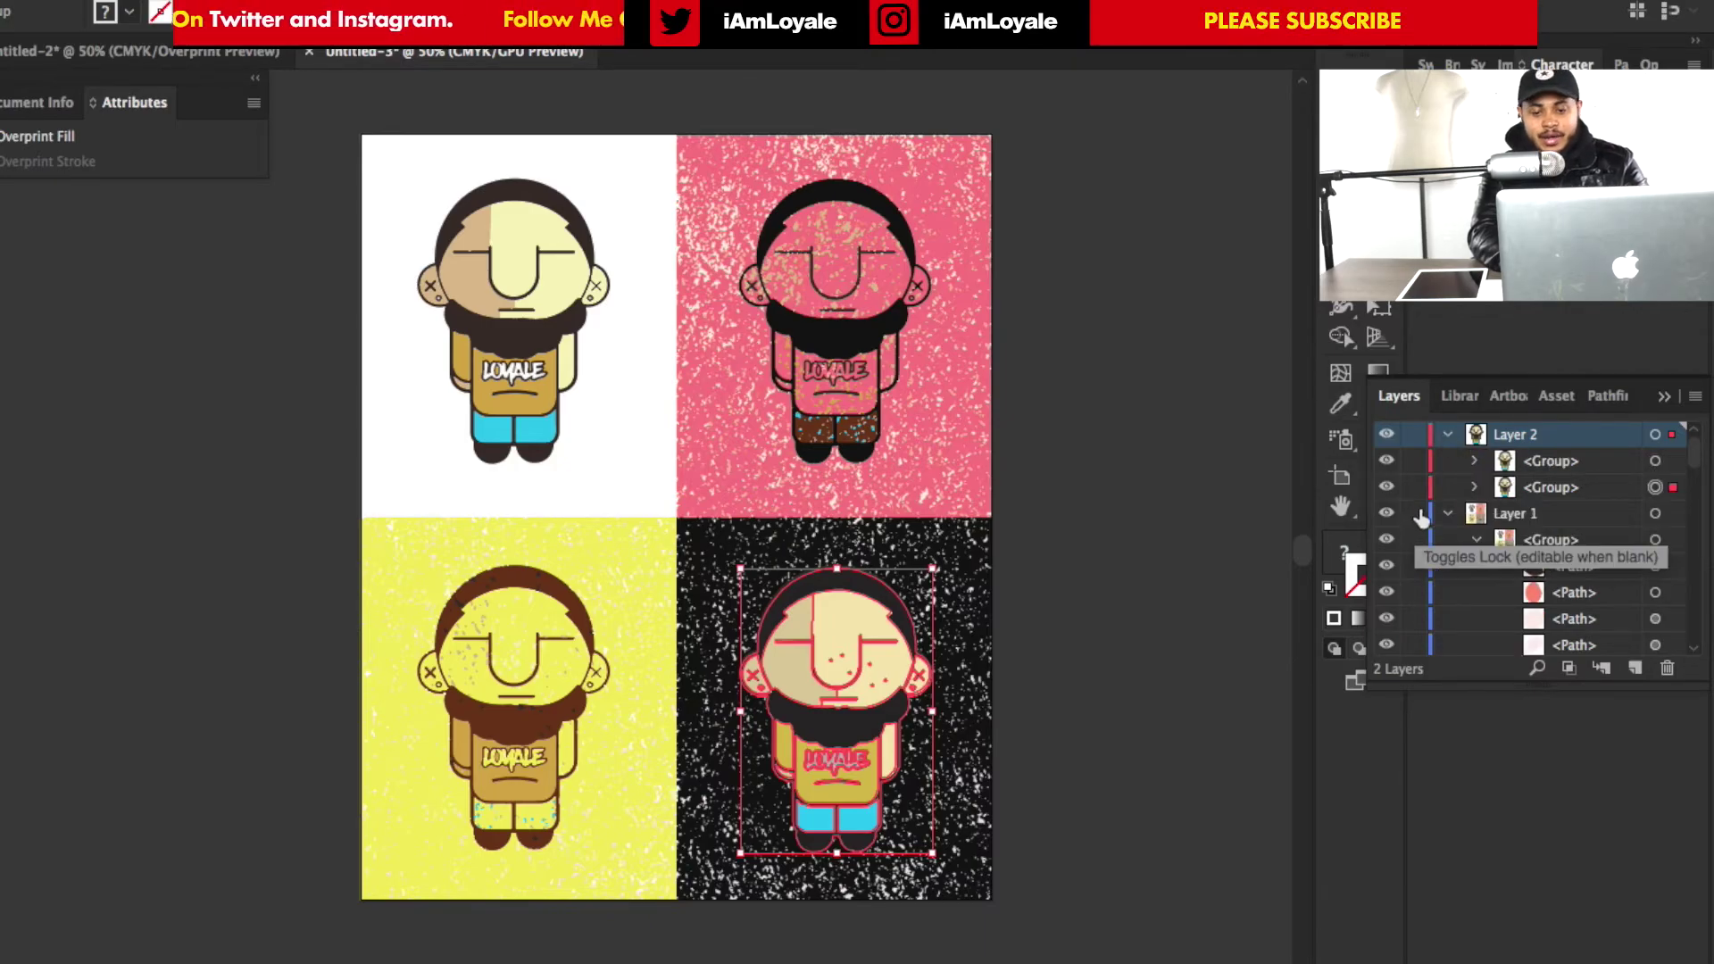
click(1604, 396)
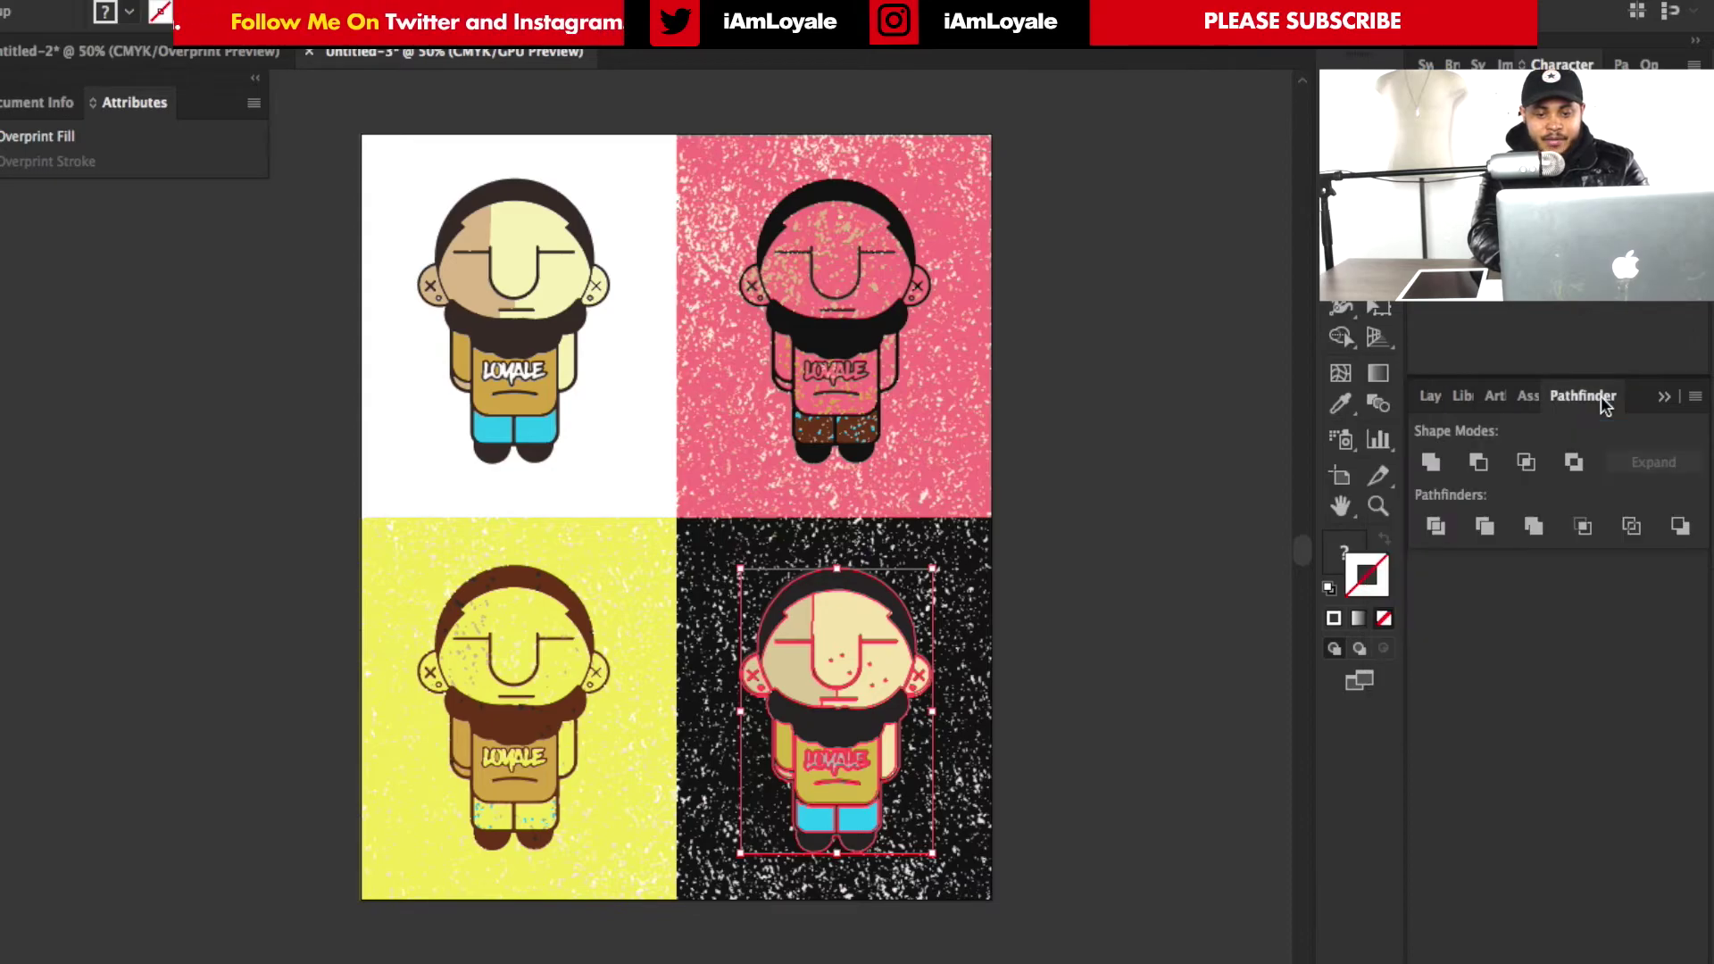
click(1432, 462)
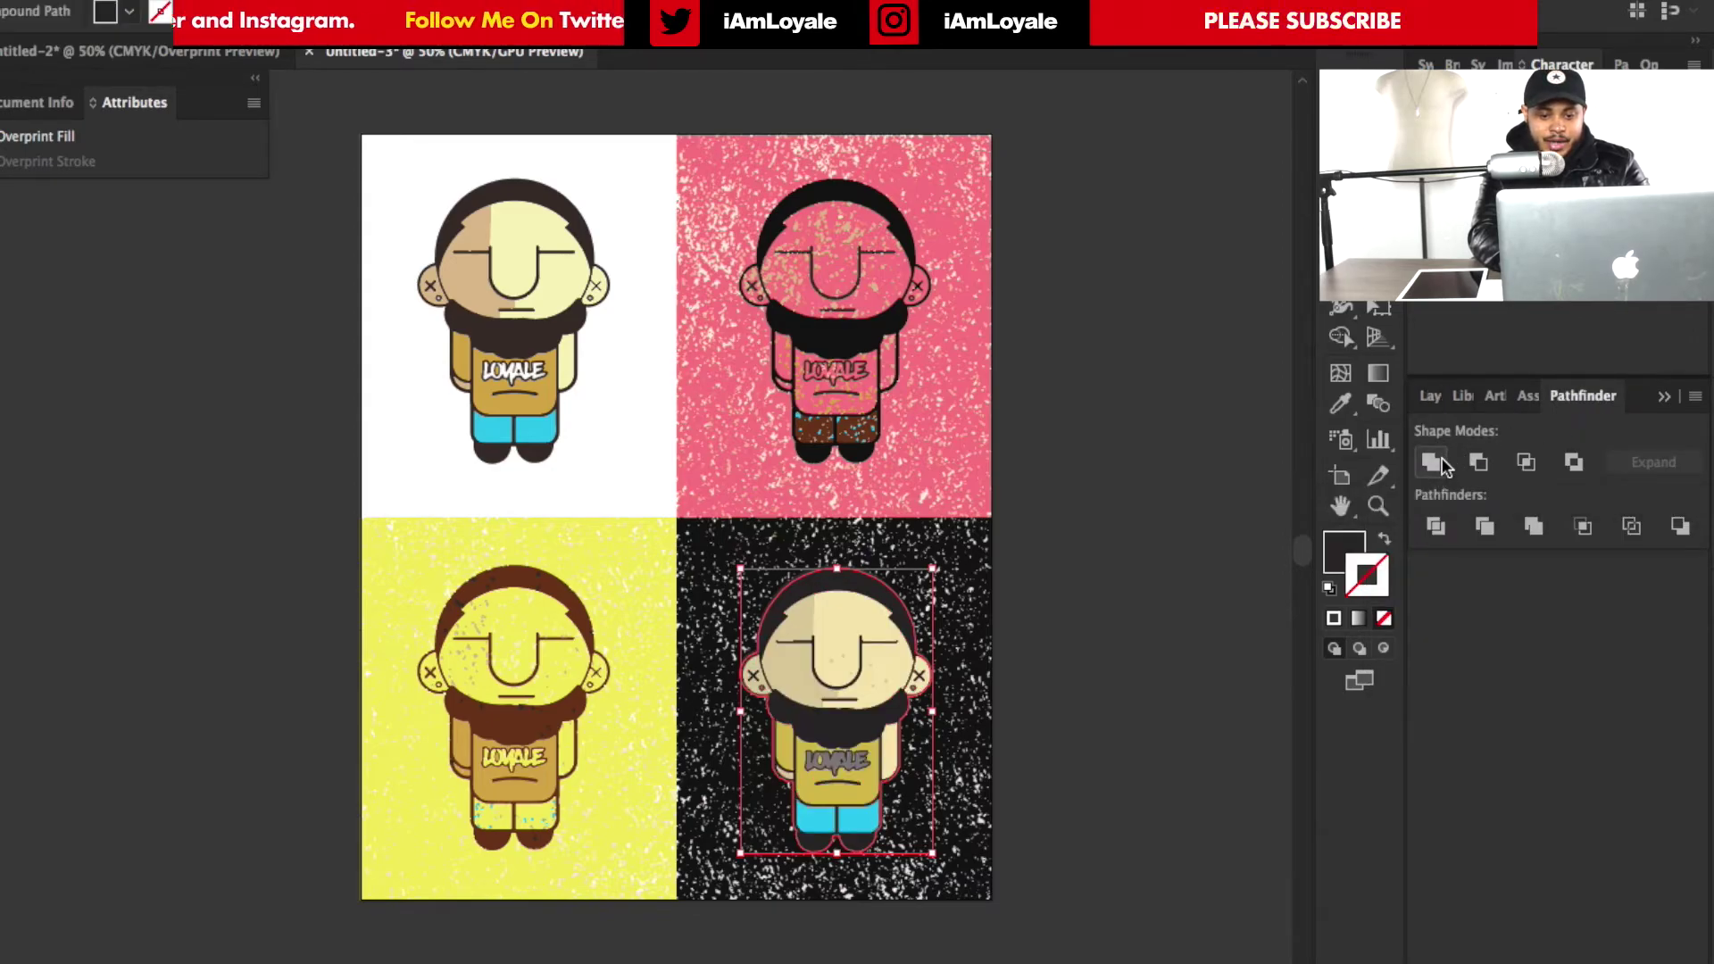
Check the silhouette with the character group above it temporarily hidden, and give the silhouette a thick white outline
click(1430, 396)
click(1387, 460)
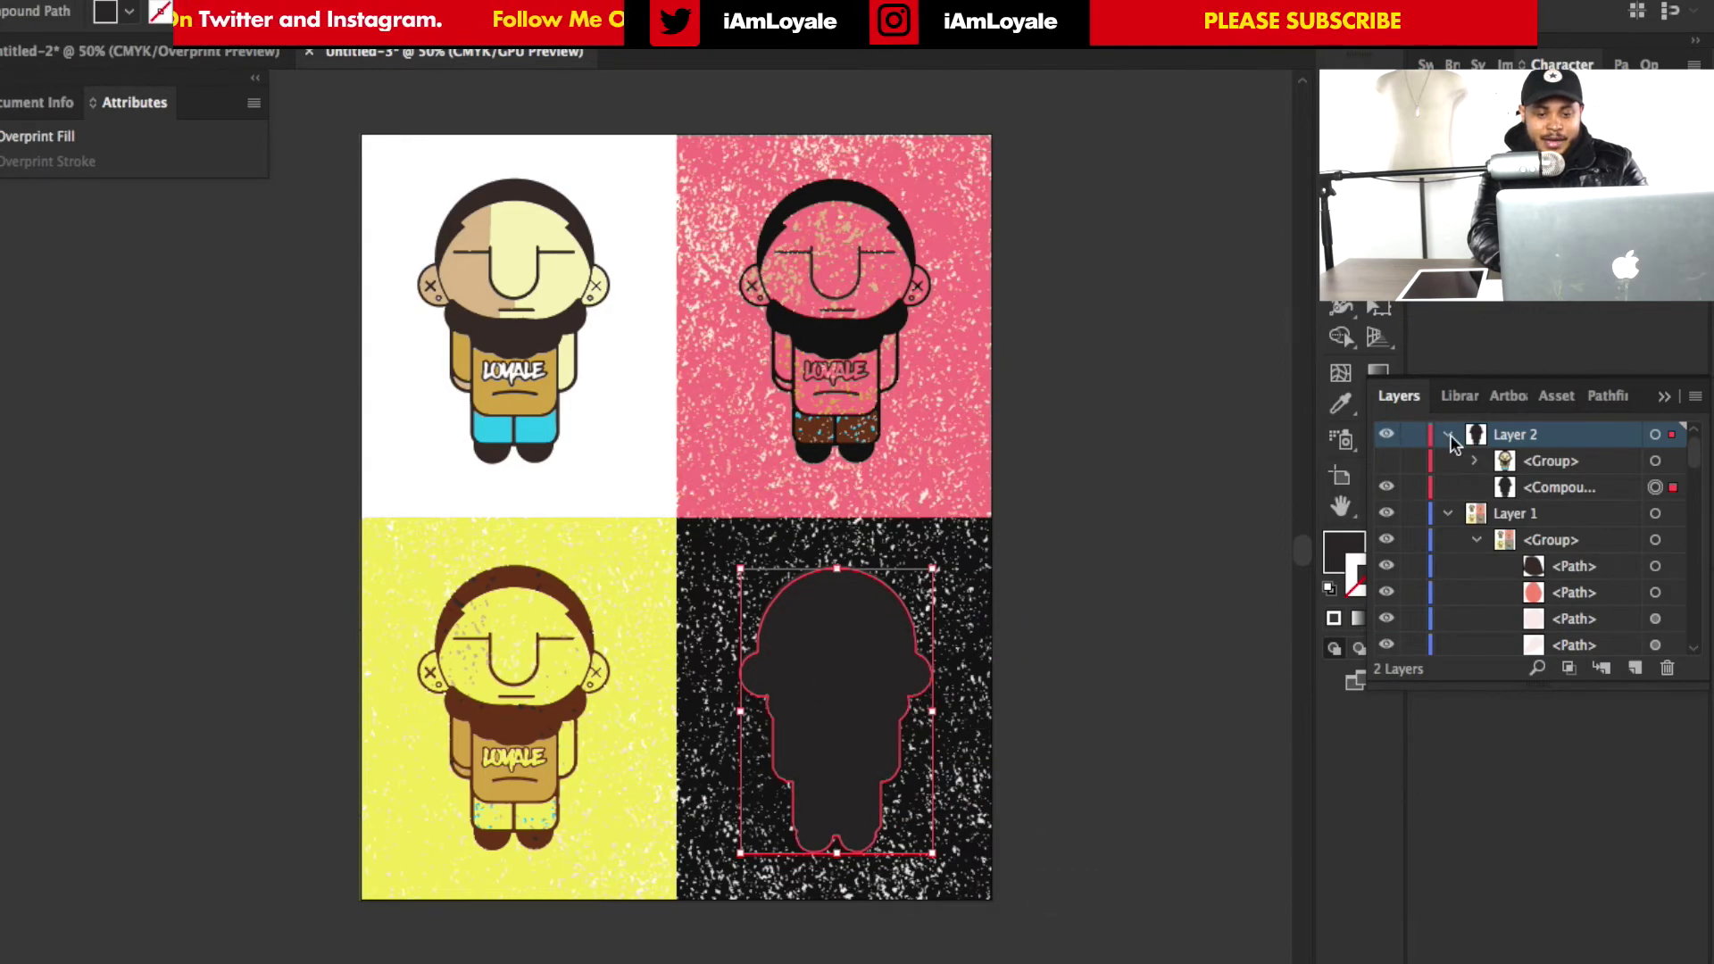
click(1388, 462)
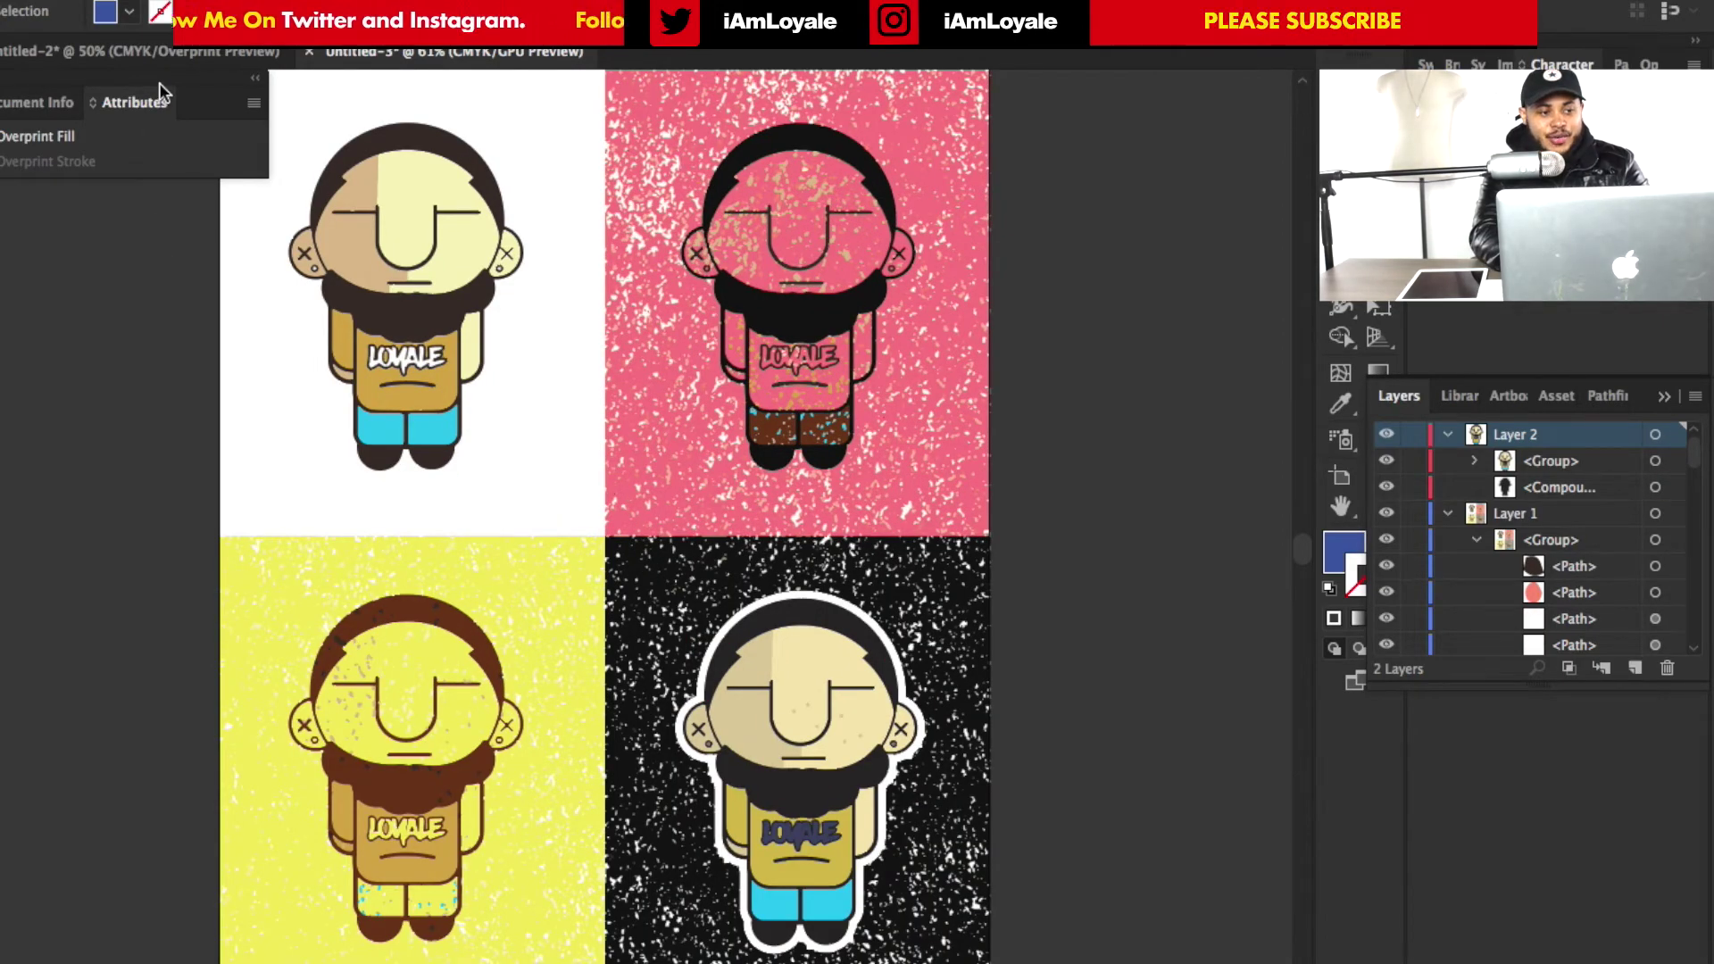
Export the outlined four-panel poster as a PNG into the OVERPRINT folder
click(168, 2)
mouse_move(256, 340)
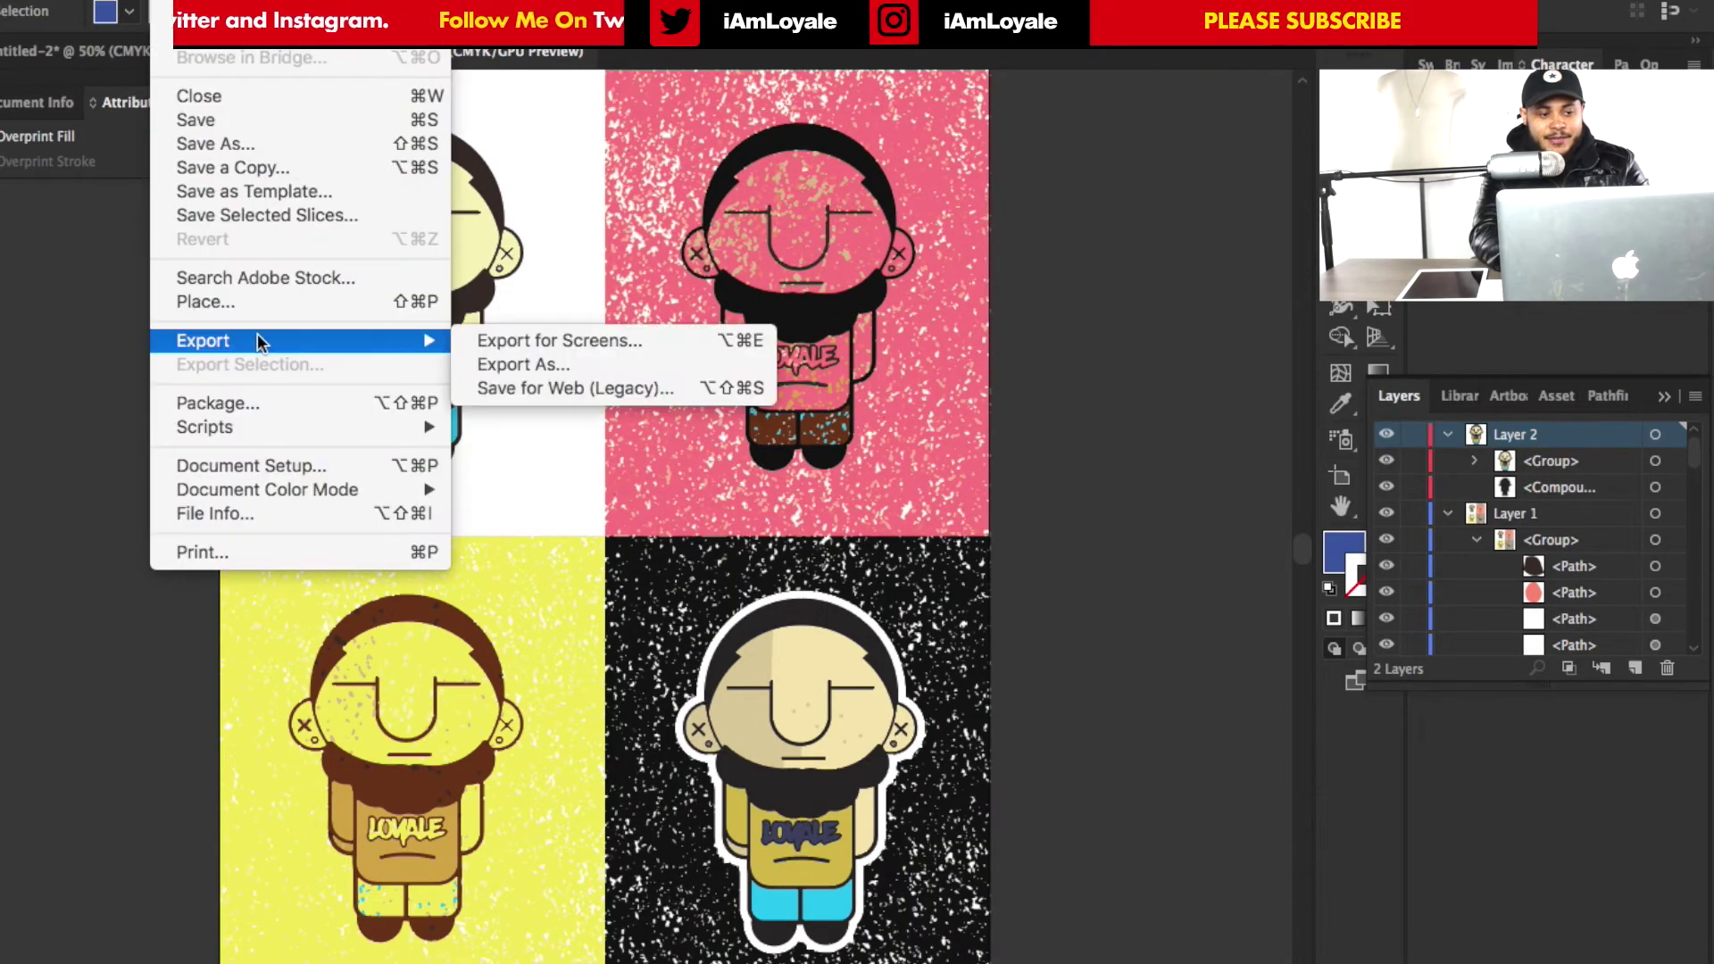
click(533, 366)
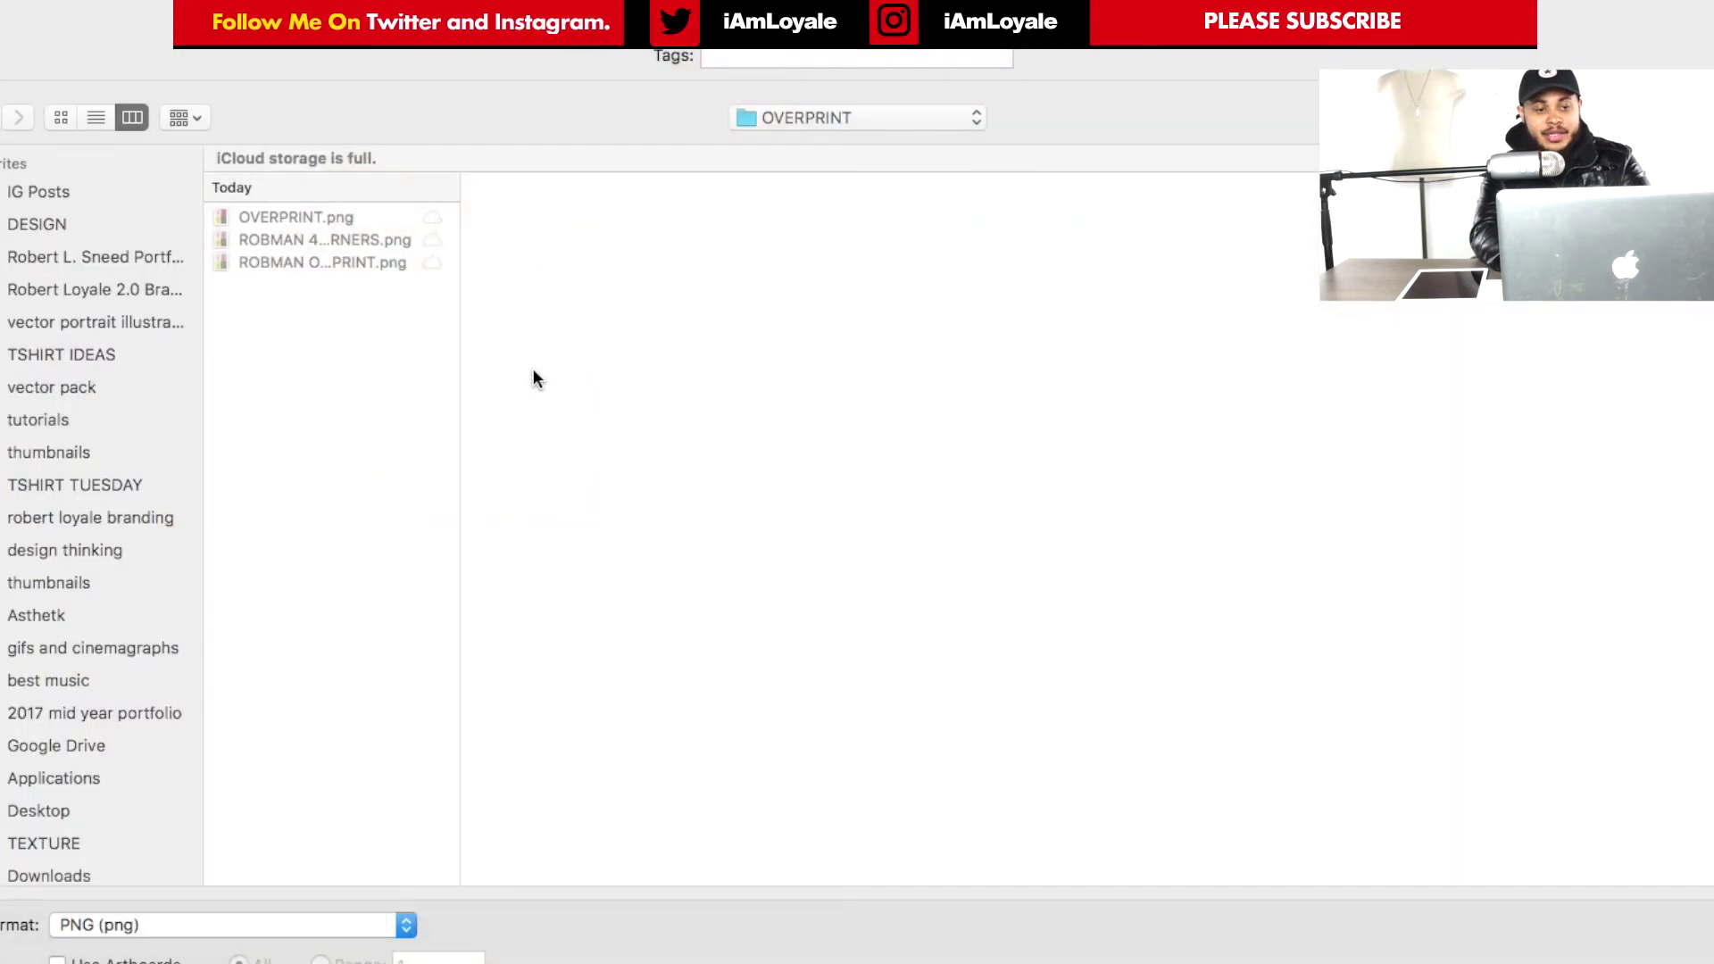